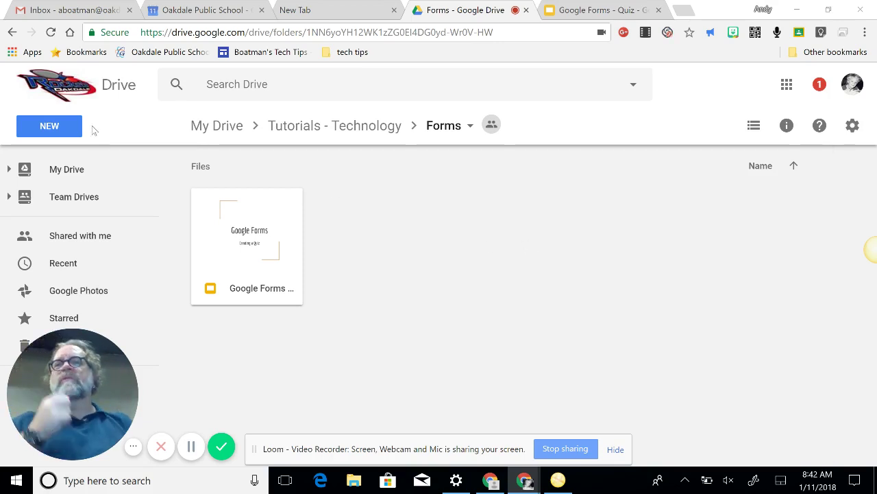
Create a new blank Google Form in the Forms folder of the Drive
{"action": "left_click", "coordinate": [53, 129]}
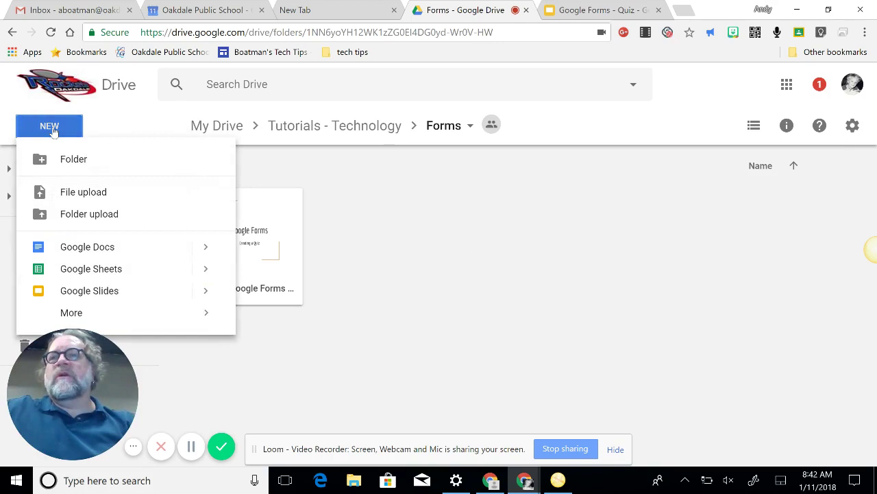
{"action": "mouse_move", "coordinate": [87, 317]}
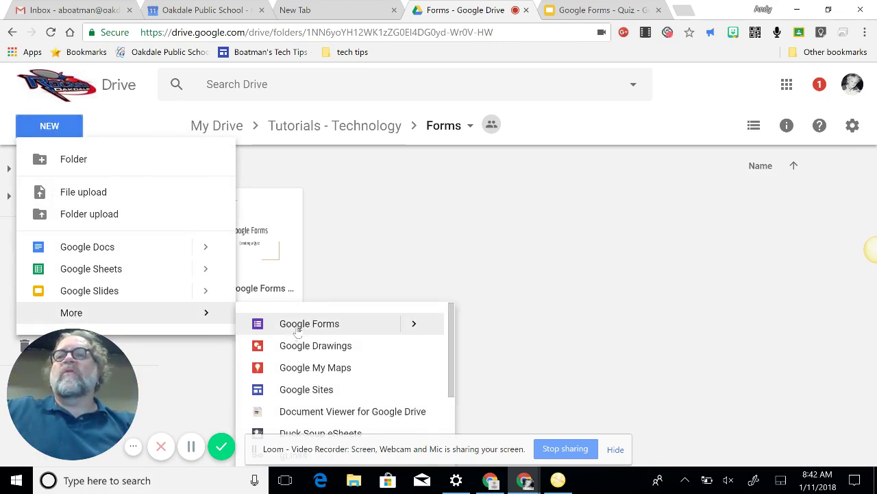
{"action": "left_click", "coordinate": [296, 329]}
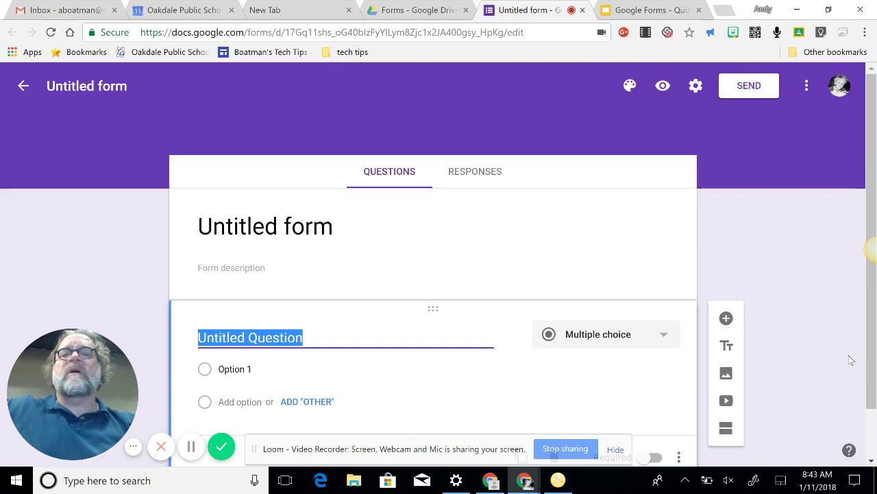
{"action": "scroll", "coordinate": [809, 200], "scroll_direction": "down", "scroll_amount": 1}
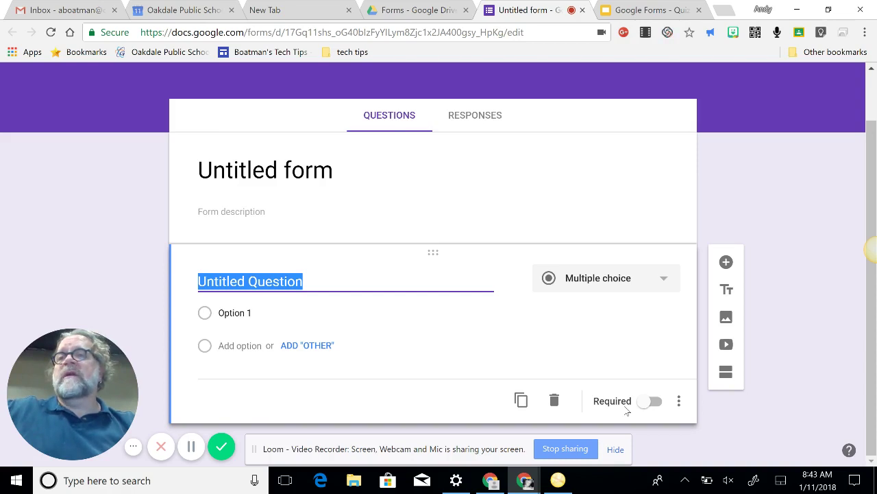
{"action": "left_click", "coordinate": [679, 405]}
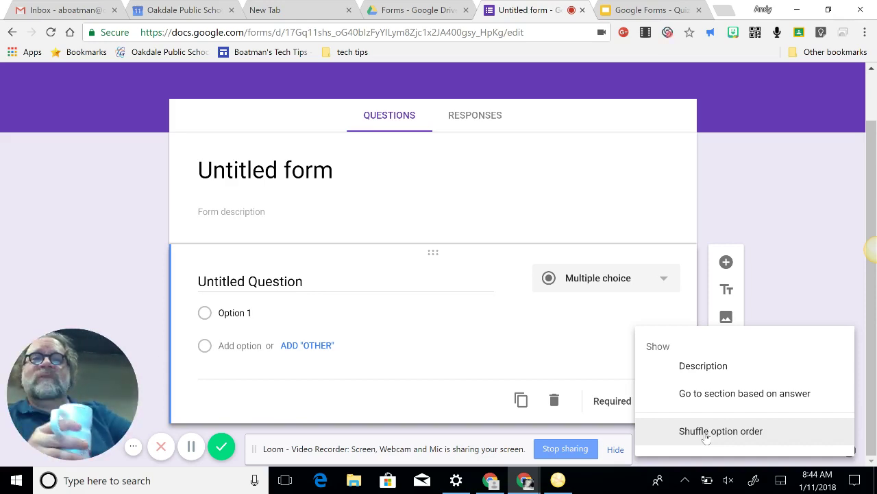
{"action": "left_click", "coordinate": [788, 255]}
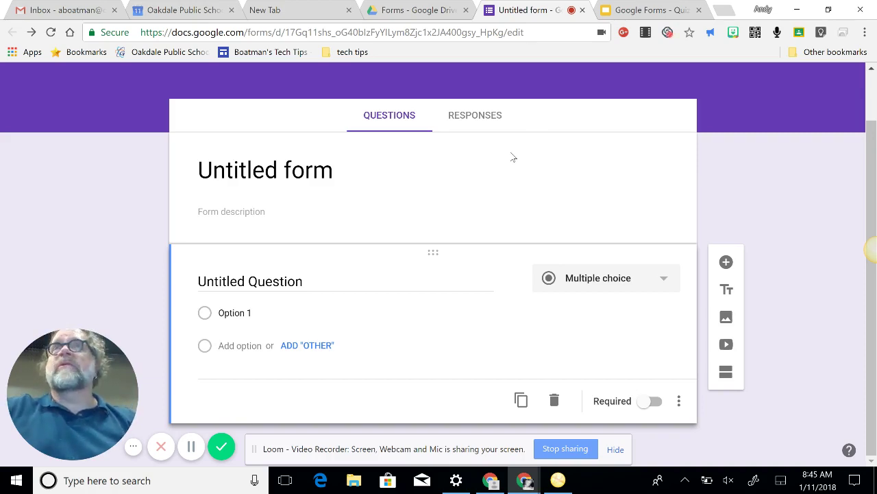
{"action": "left_click", "coordinate": [674, 279]}
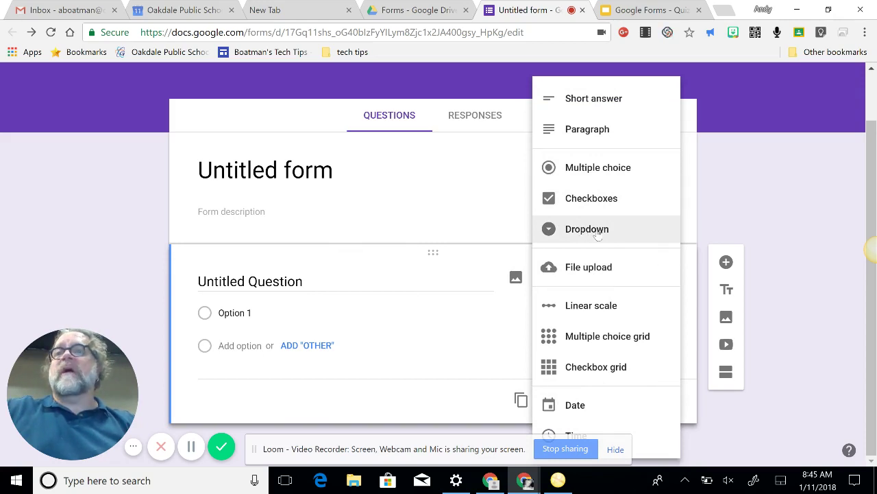
{"action": "left_click", "coordinate": [741, 199]}
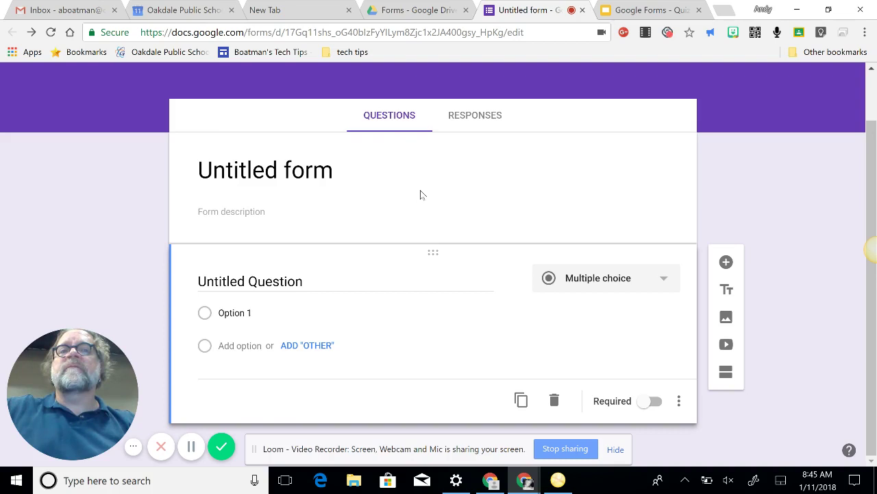
Title the form "Label a Microscope"
{"action": "left_click", "coordinate": [276, 170]}
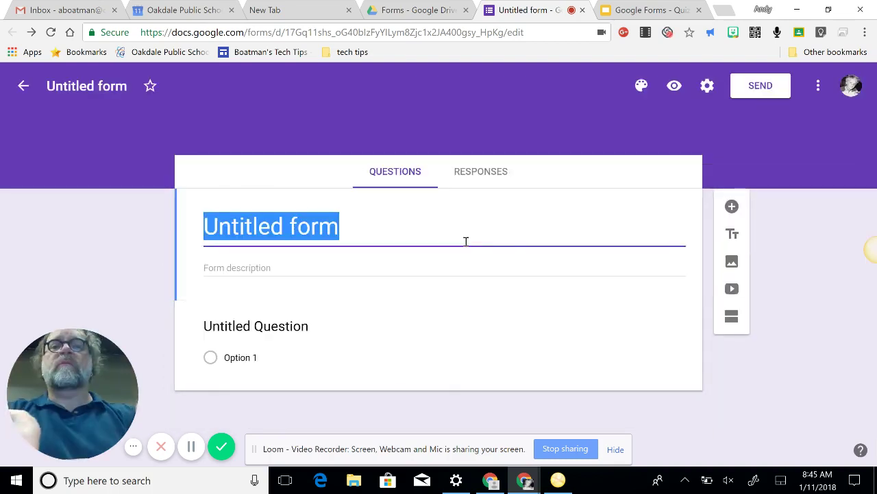
{"action": "type", "text": "Microsoc"}
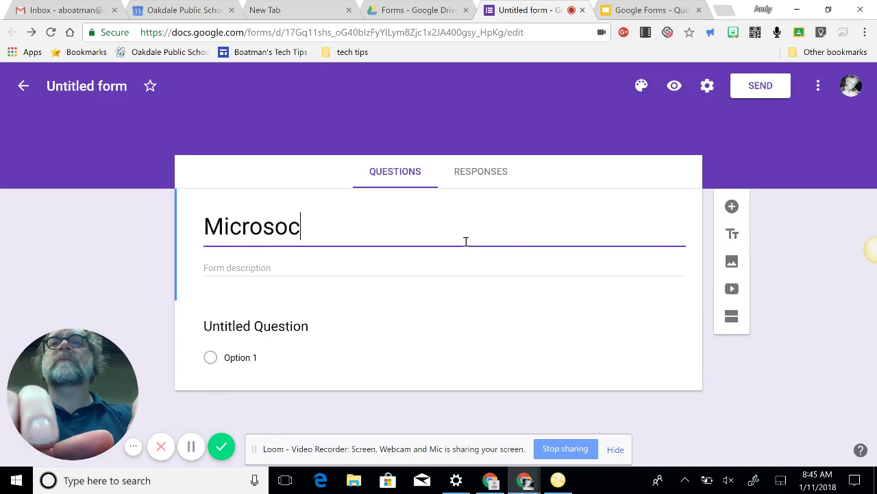
{"action": "key", "text": "BackSpace"}
{"action": "key", "text": "BackSpace"}
{"action": "type", "text": "copt"}
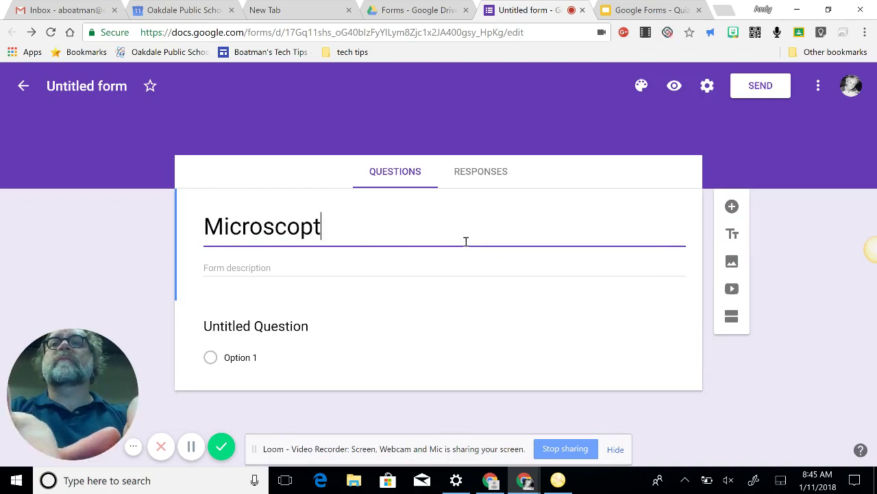
{"action": "key", "text": "BackSpace"}
{"action": "type", "text": "e"}
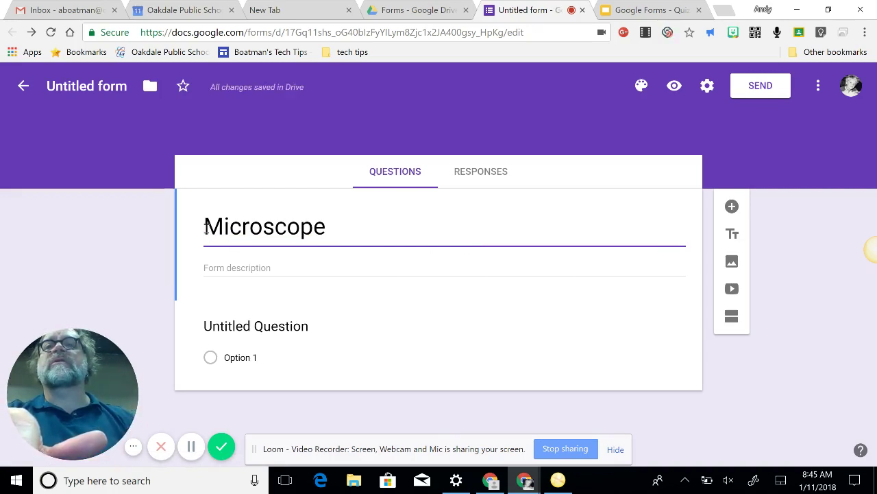
{"action": "left_click", "coordinate": [207, 227]}
{"action": "type", "text": "Lable"}
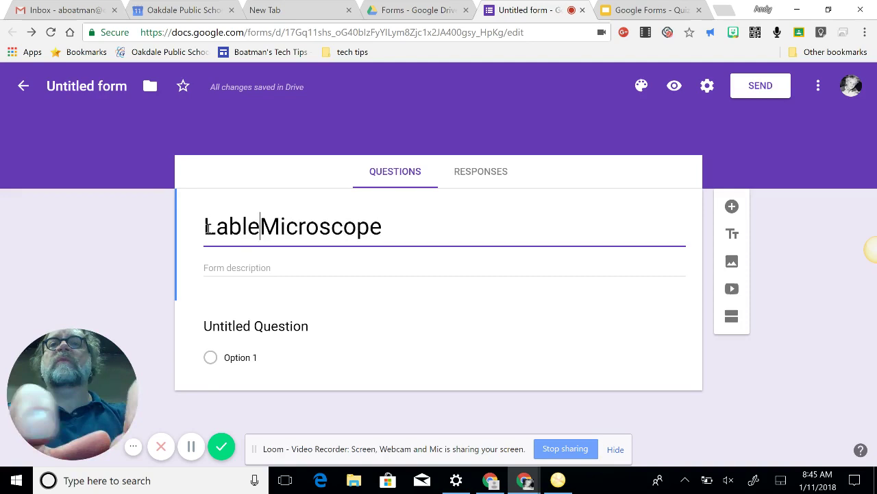
{"action": "type", "text": " a"}
{"action": "key", "text": "BackSpace"}
{"action": "key", "text": "BackSpace"}
{"action": "key", "text": "BackSpace"}
{"action": "key", "text": "BackSpace"}
{"action": "type", "text": "el a"}
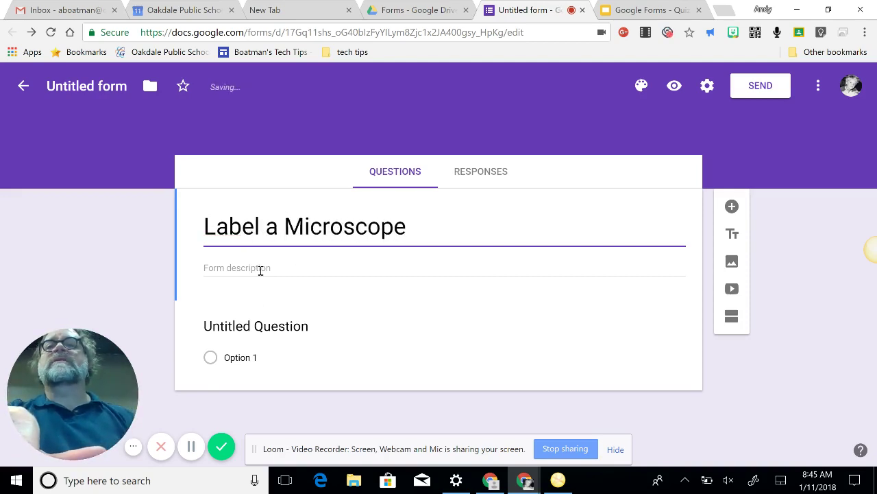
Enter the form description "Label the parts of a Microscope Choose from the drop down list."
{"action": "left_click", "coordinate": [261, 268]}
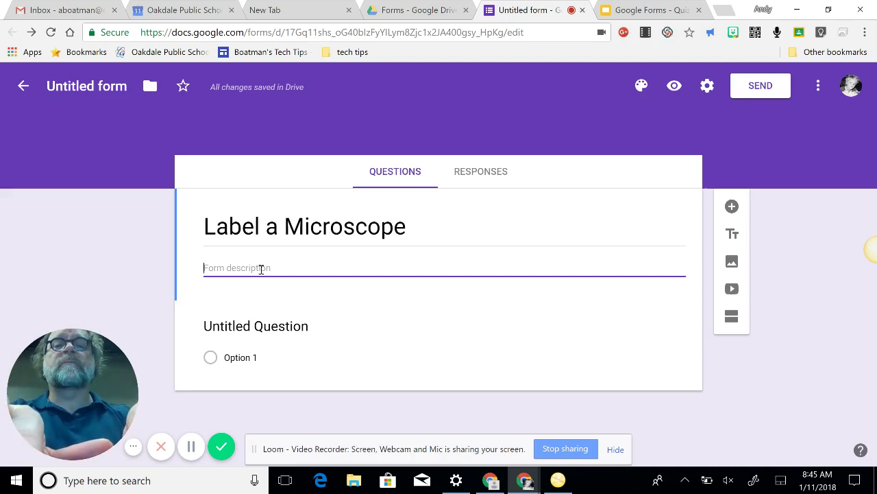
{"action": "type", "text": "Lable"}
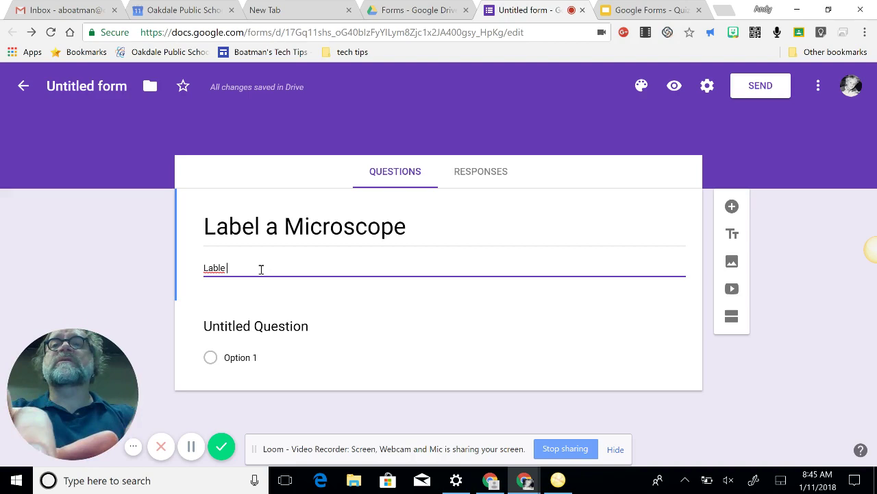
{"action": "key", "text": "BackSpace"}
{"action": "key", "text": "BackSpace"}
{"action": "key", "text": "BackSpace"}
{"action": "type", "text": "el the pa"}
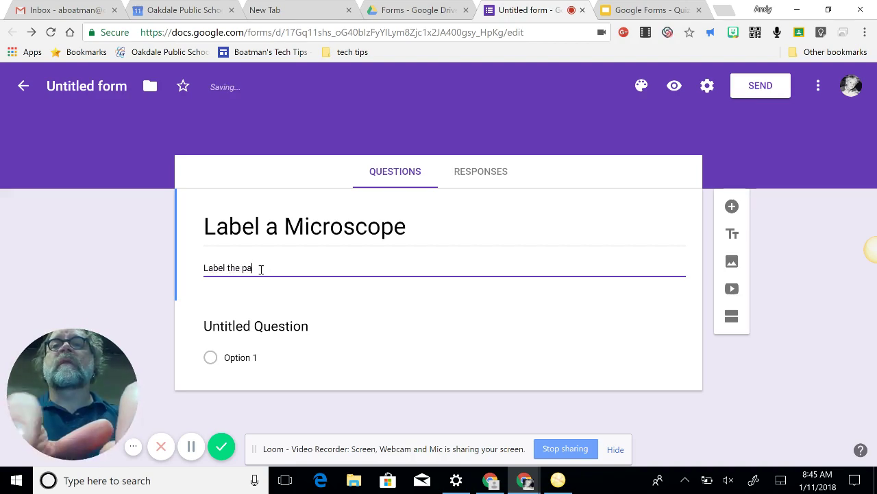
{"action": "type", "text": "rts of a"}
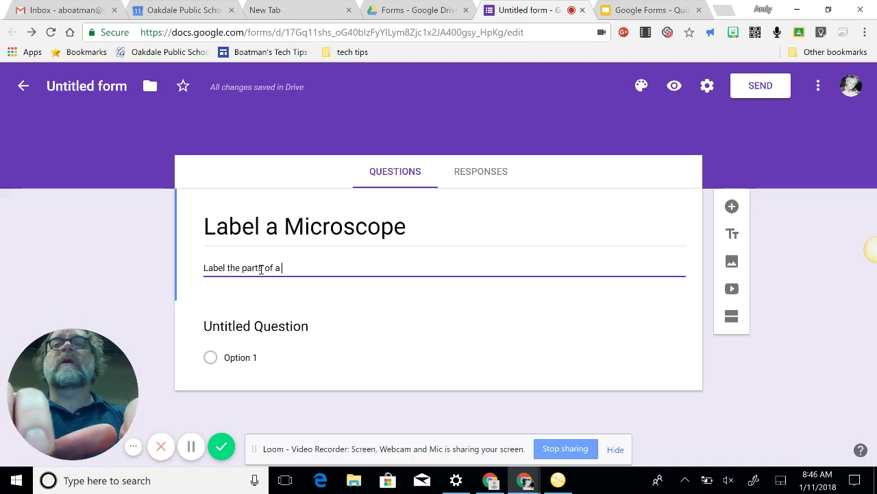
{"action": "type", "text": " Microscope"}
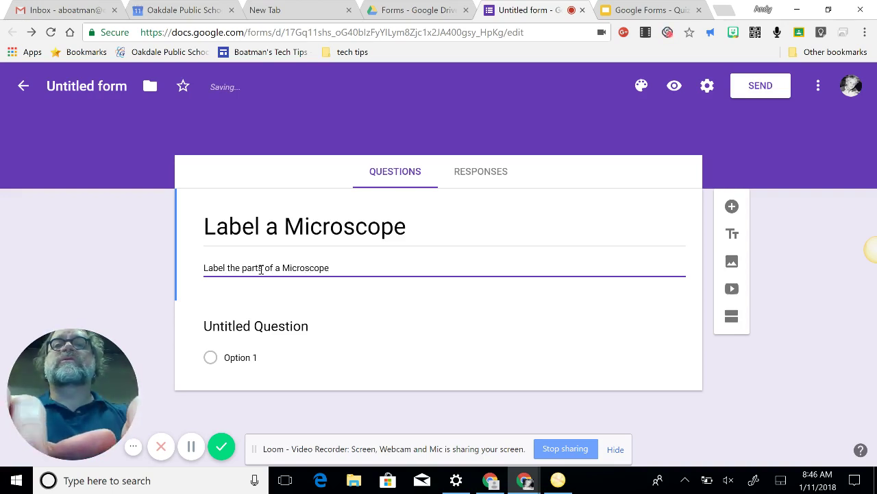
{"action": "type", "text": " Choose"}
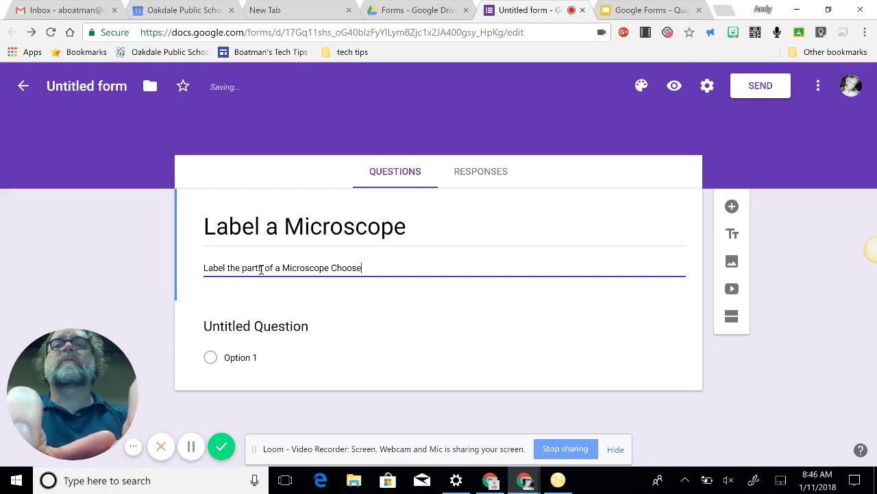
{"action": "type", "text": " from the dorp"}
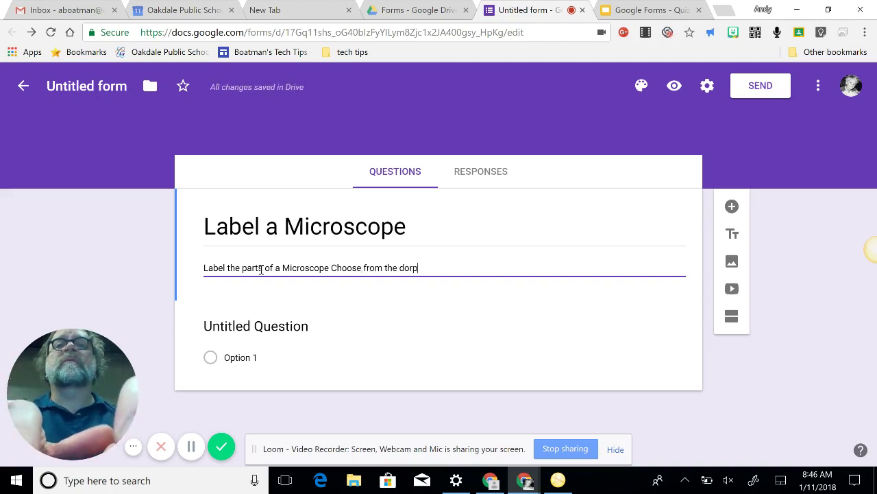
{"action": "key", "text": "BackSpace"}
{"action": "key", "text": "BackSpace"}
{"action": "key", "text": "BackSpace"}
{"action": "type", "text": "rop down "}
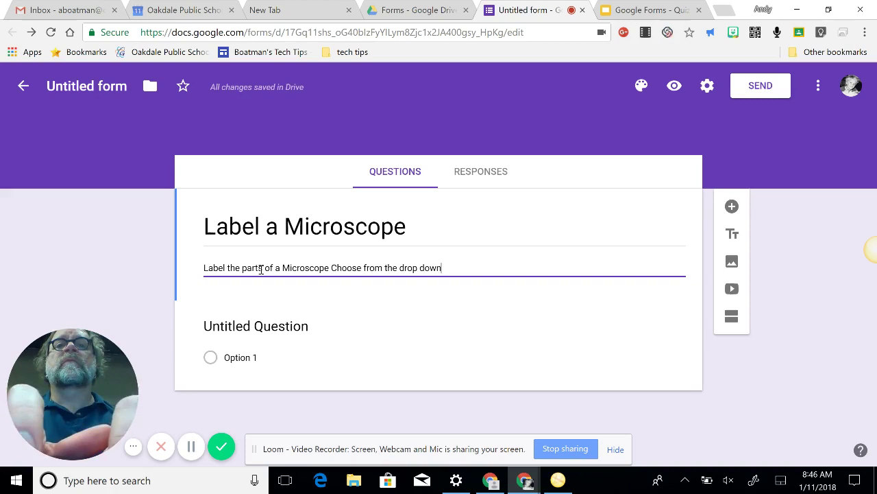
{"action": "type", "text": "m"}
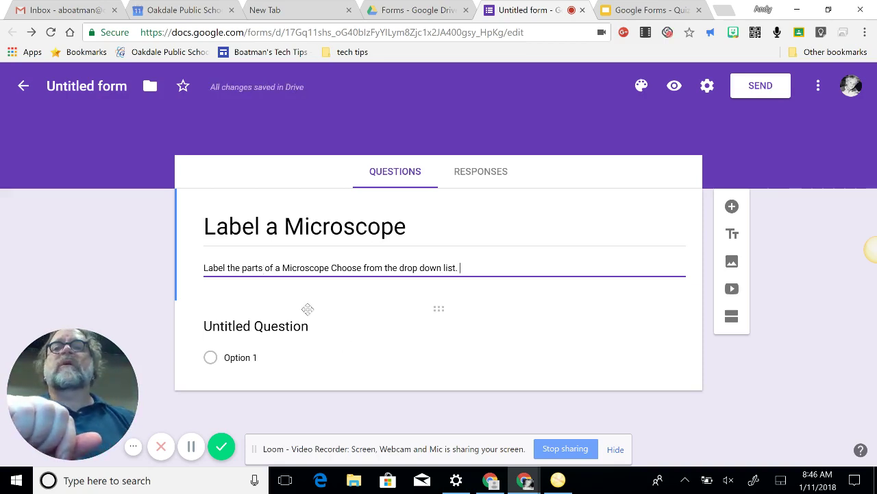
Set the untitled question's type to Short answer
{"action": "left_click", "coordinate": [301, 338]}
{"action": "left_click", "coordinate": [620, 348]}
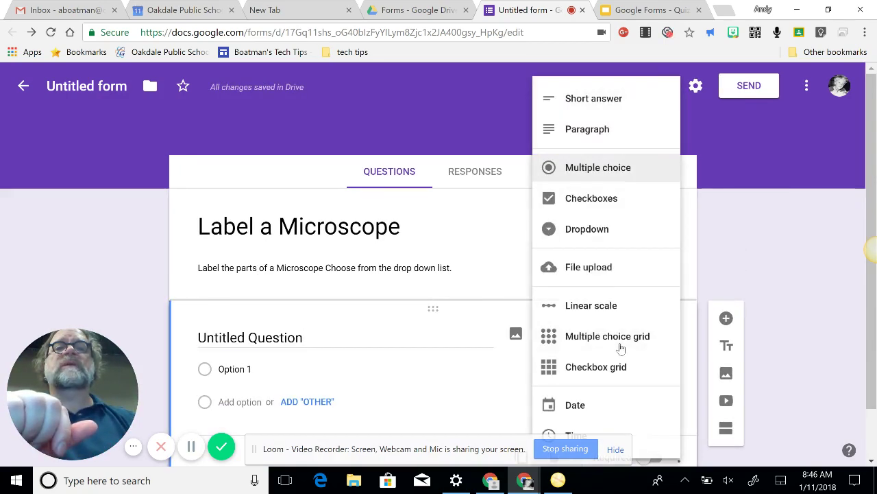
{"action": "left_click", "coordinate": [621, 100]}
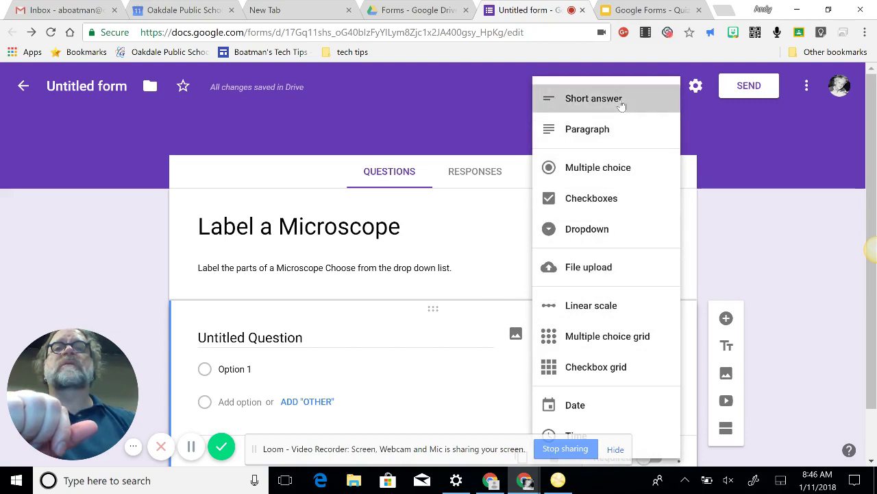
Title the short answer question "First Name" and make it required
{"action": "left_click", "coordinate": [329, 337]}
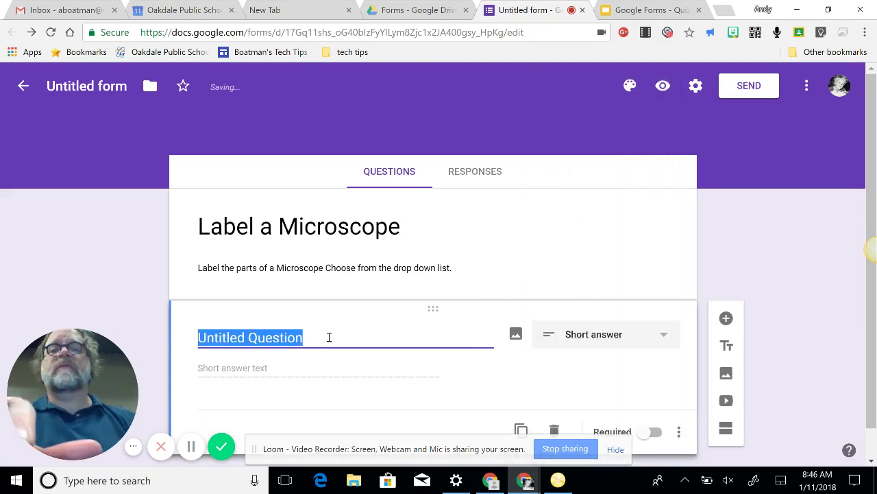
{"action": "type", "text": "First "}
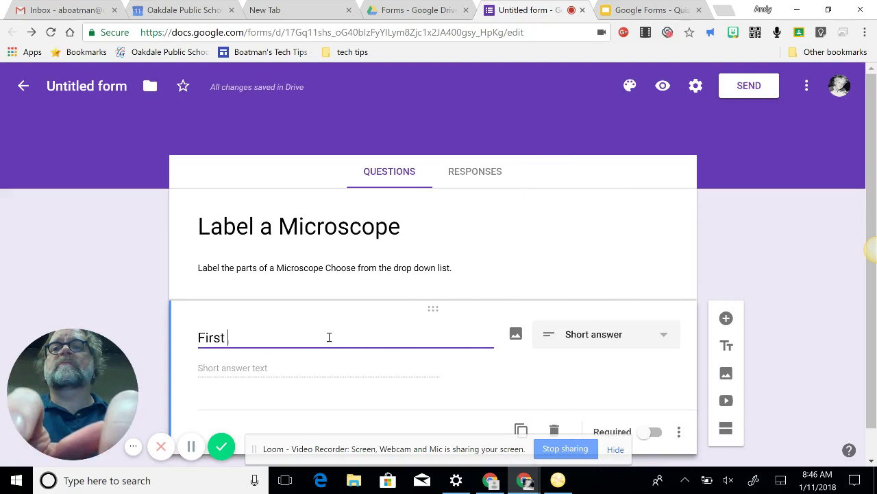
{"action": "type", "text": "Nae"}
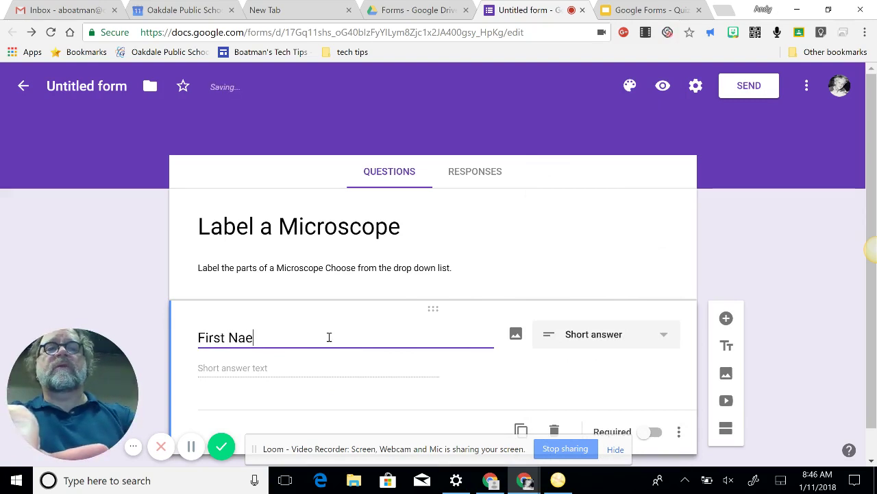
{"action": "key", "text": "BackSpace"}
{"action": "type", "text": "me"}
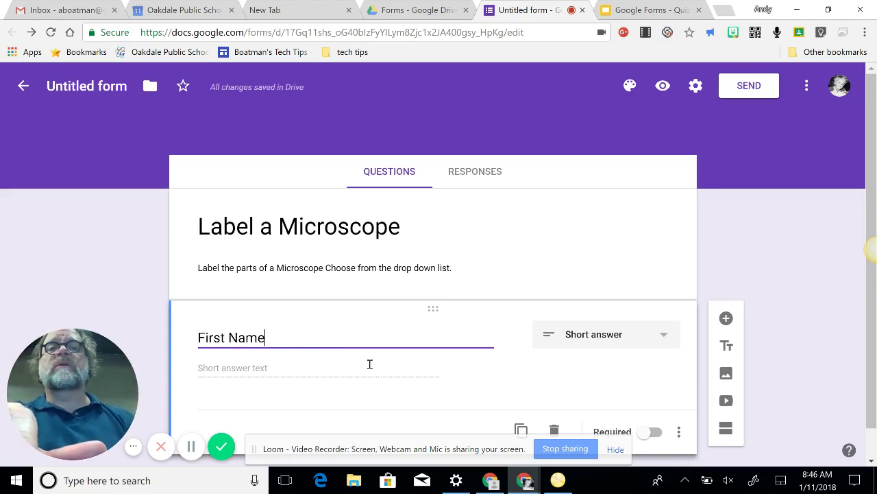
{"action": "scroll", "coordinate": [531, 382], "scroll_direction": "down", "scroll_amount": 1}
{"action": "left_click", "coordinate": [654, 401]}
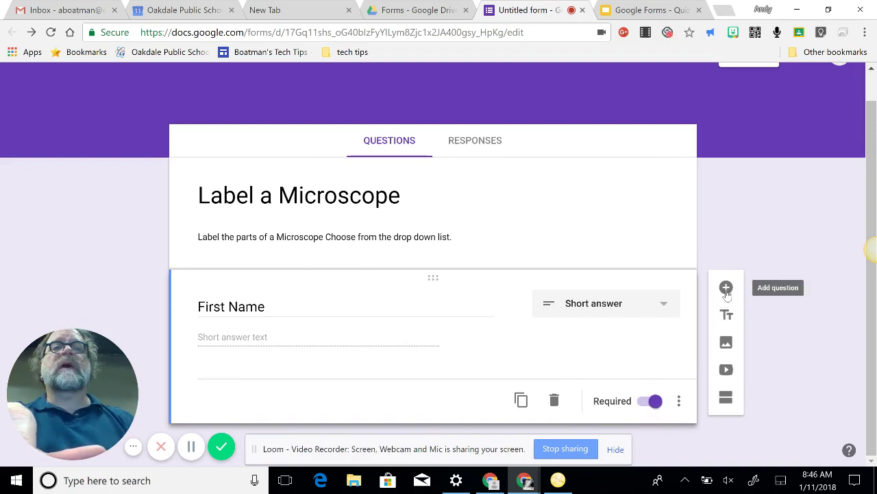
Add a required short answer question titled "Last Name" below the First Name question
{"action": "left_click", "coordinate": [727, 290]}
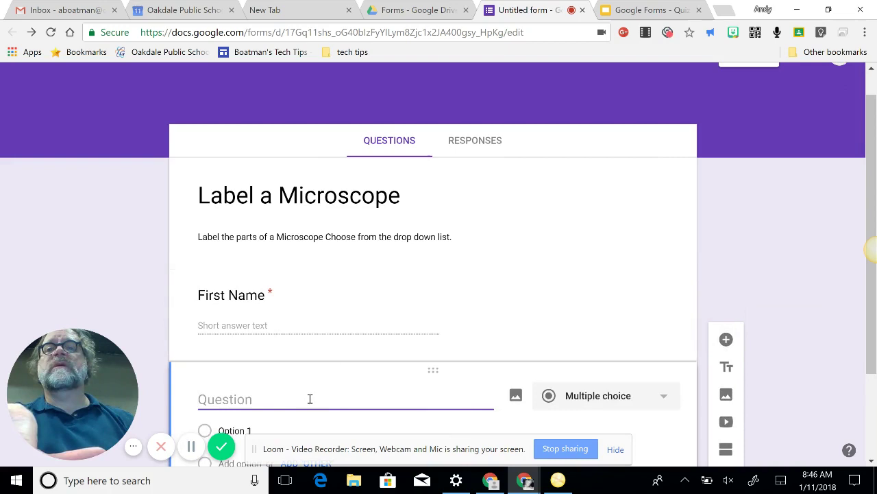
{"action": "type", "text": "Last Name"}
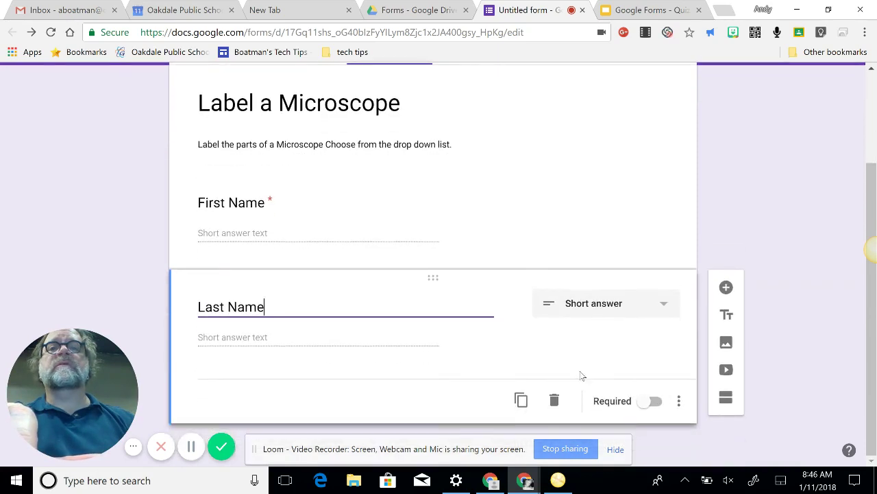
{"action": "left_click", "coordinate": [630, 405]}
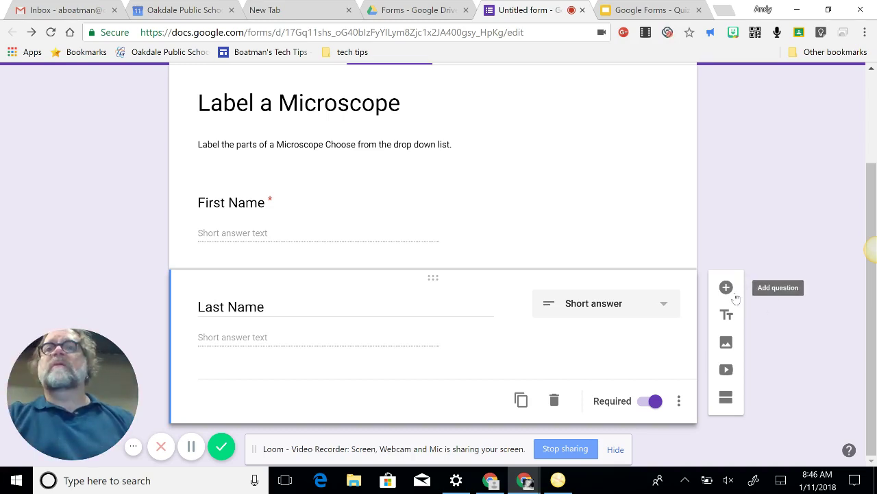
Insert the blank microscope diagram from Google Drive as an image below the Last Name question
{"action": "left_click", "coordinate": [727, 344]}
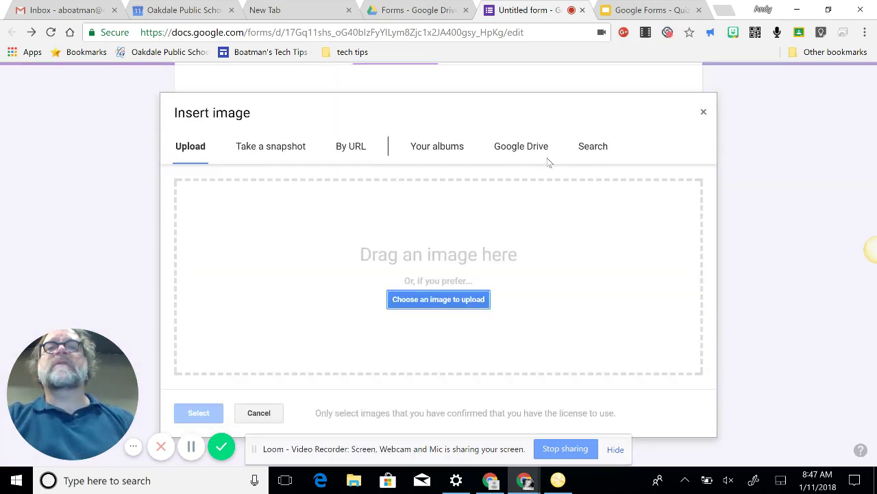
{"action": "left_click", "coordinate": [540, 152]}
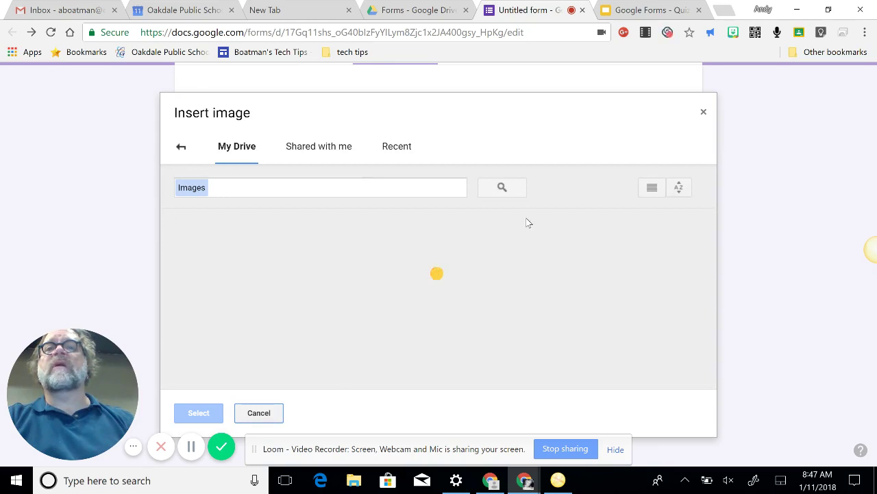
{"action": "scroll", "coordinate": [527, 222], "scroll_direction": "down", "scroll_amount": 5}
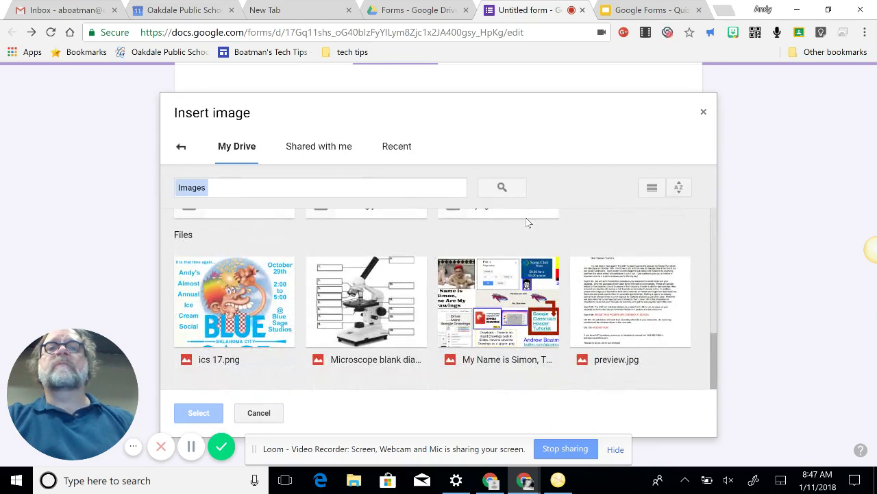
{"action": "left_click", "coordinate": [352, 297]}
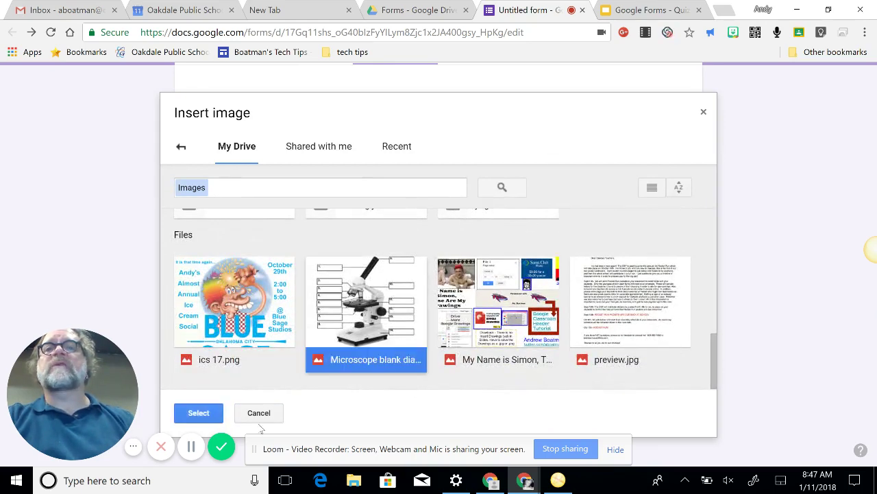
{"action": "left_click", "coordinate": [198, 413]}
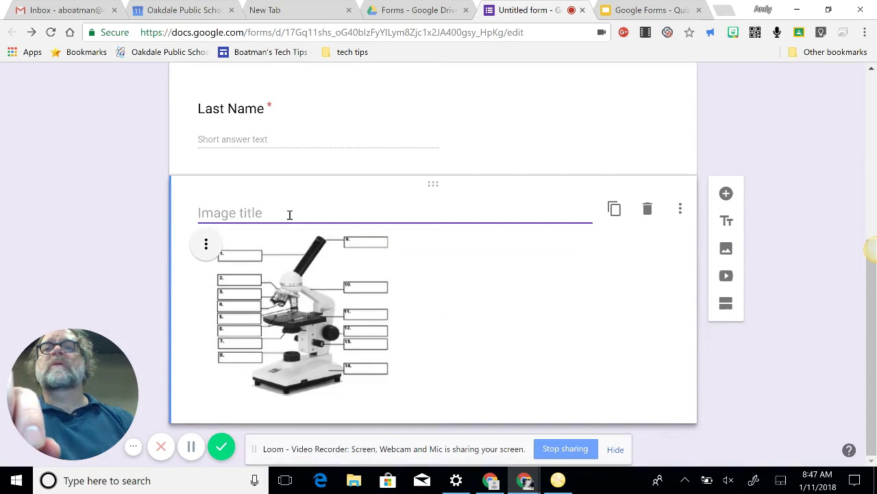
Title the inserted image "Microscope"
{"action": "type", "text": "Mic"}
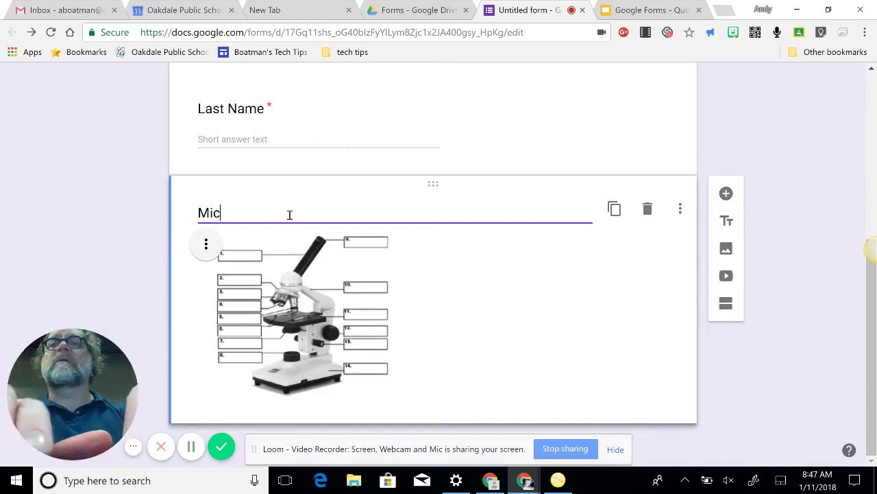
{"action": "type", "text": "ros"}
{"action": "key", "text": "BackSpace"}
{"action": "key", "text": "BackSpace"}
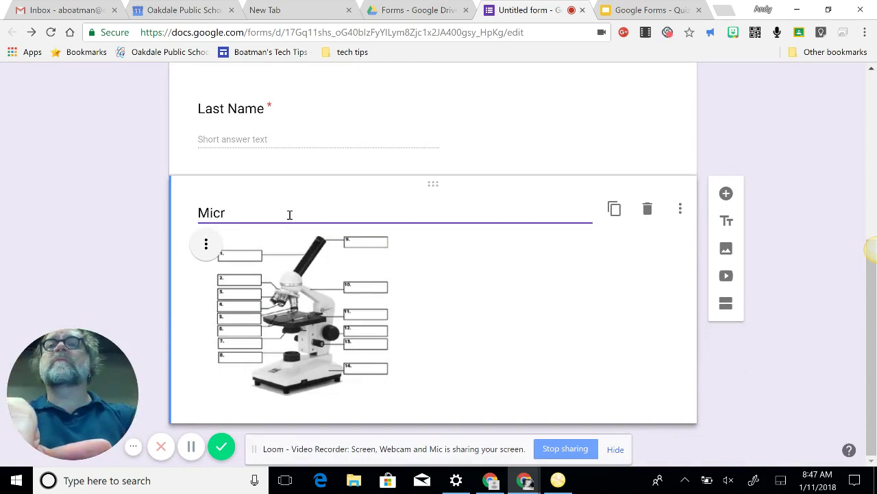
{"action": "type", "text": "oscop"}
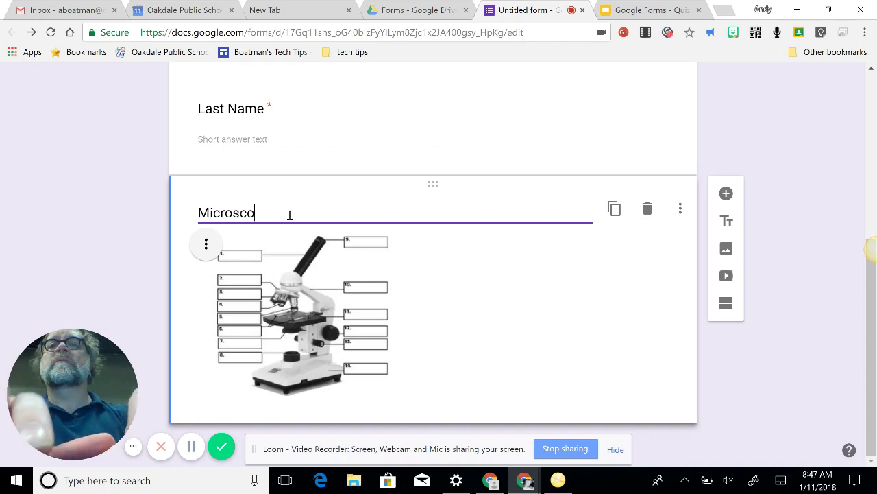
{"action": "key", "text": "BackSpace"}
{"action": "type", "text": "pe"}
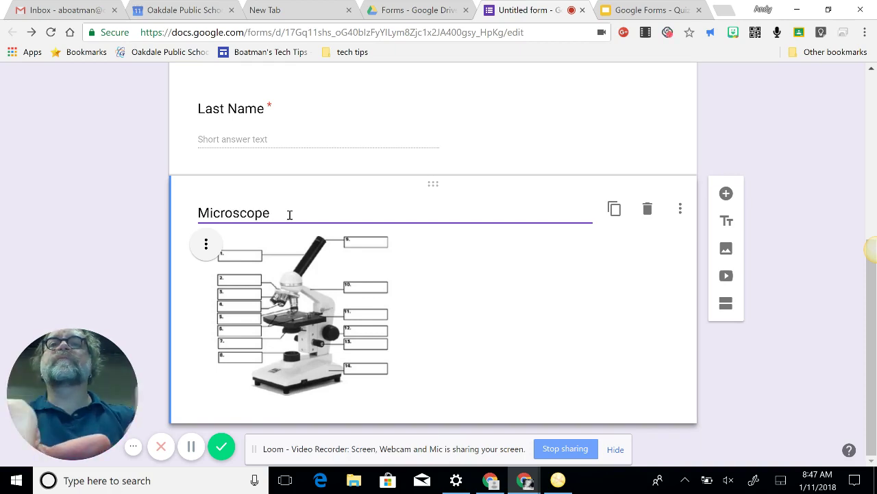
Enlarge the microscope image to fill most of the form's width so its numbered boxes are readable
{"action": "left_click", "coordinate": [248, 333]}
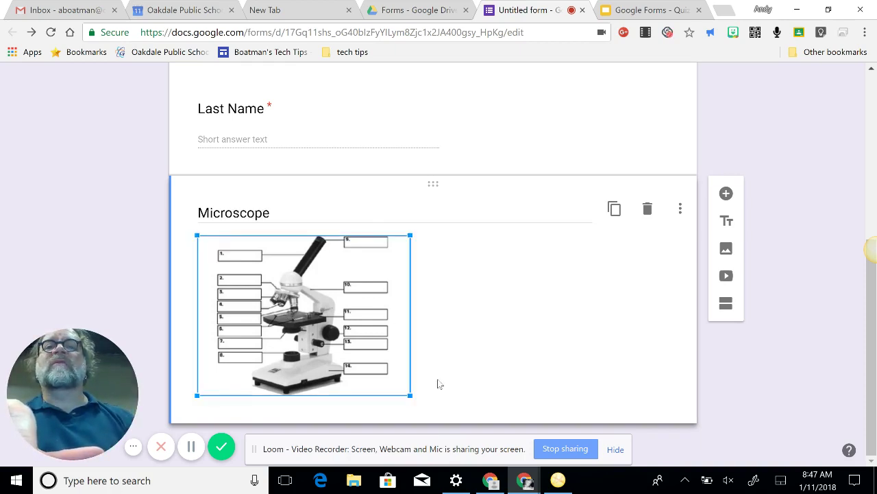
{"action": "left_click_drag", "start_coordinate": [410, 397], "coordinate": [511, 426]}
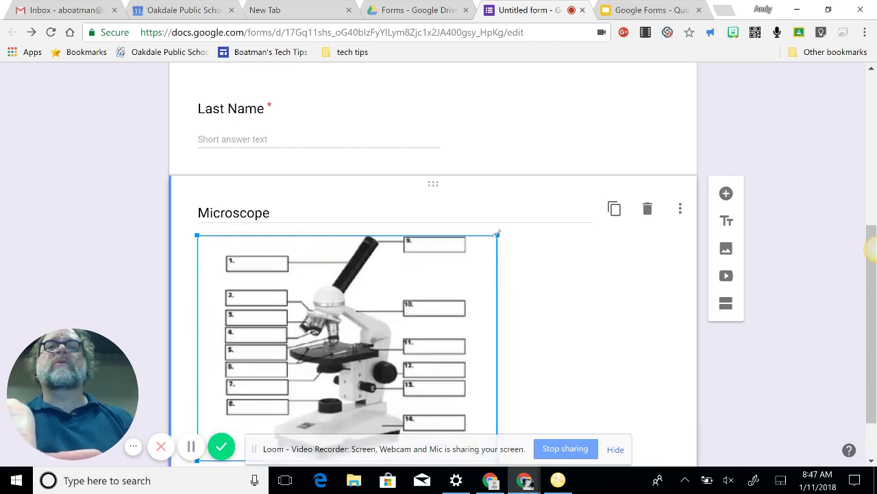
{"action": "left_click_drag", "start_coordinate": [498, 235], "coordinate": [584, 207]}
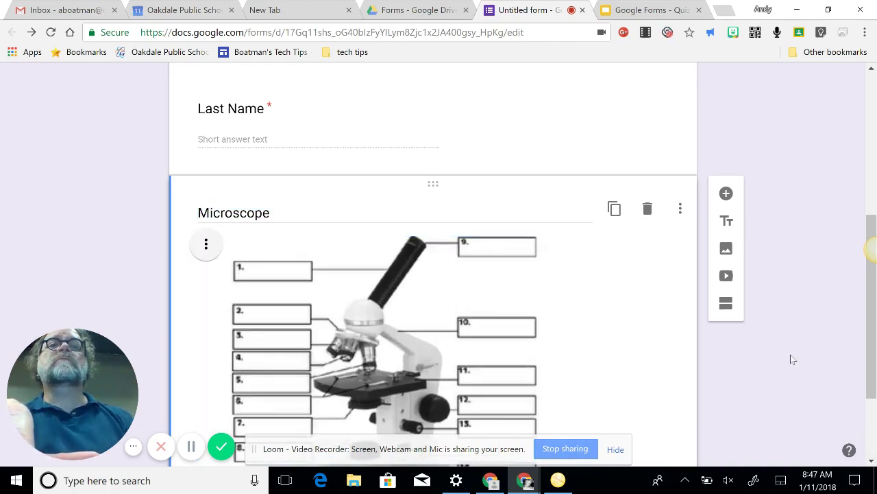
Add a question below the microscope image and title it "Label #1"
{"action": "scroll", "coordinate": [791, 354], "scroll_direction": "down", "scroll_amount": 1}
{"action": "scroll", "coordinate": [791, 354], "scroll_direction": "down", "scroll_amount": 2}
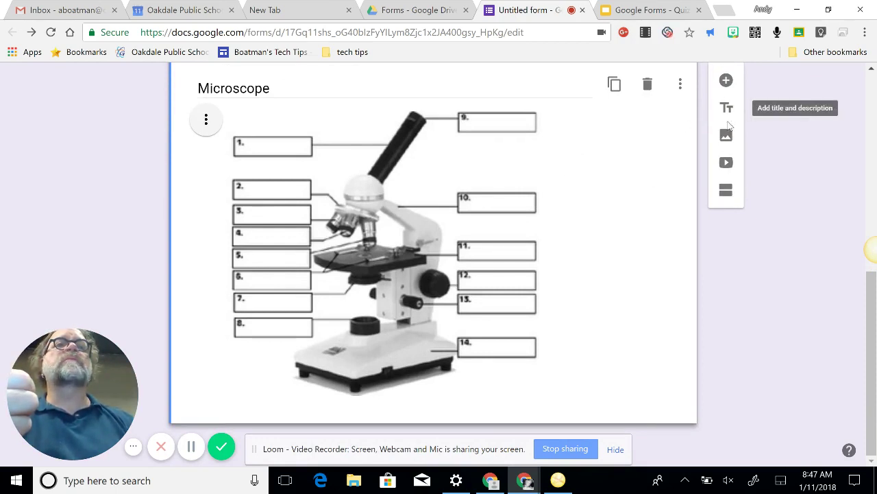
{"action": "left_click", "coordinate": [729, 83]}
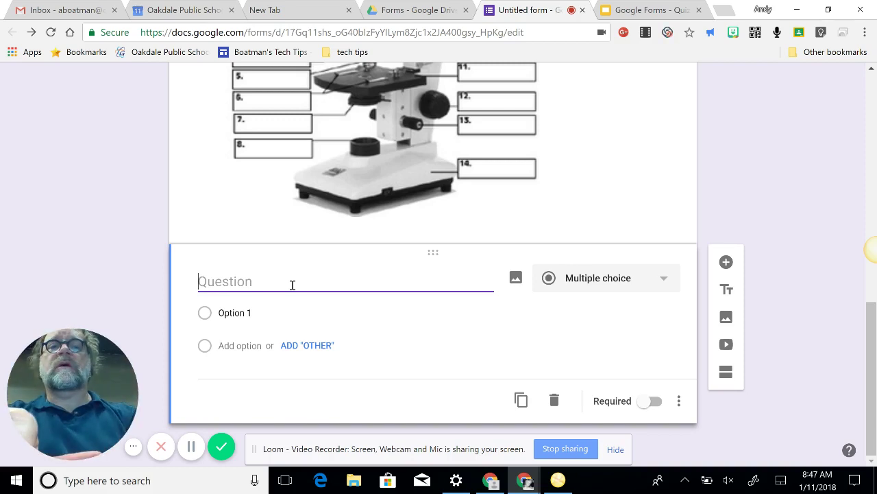
{"action": "type", "text": "Label"}
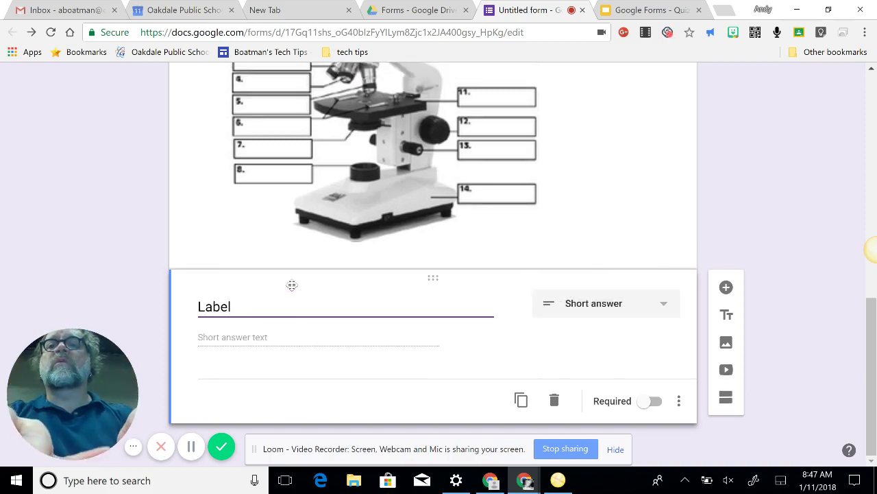
{"action": "type", "text": " #1"}
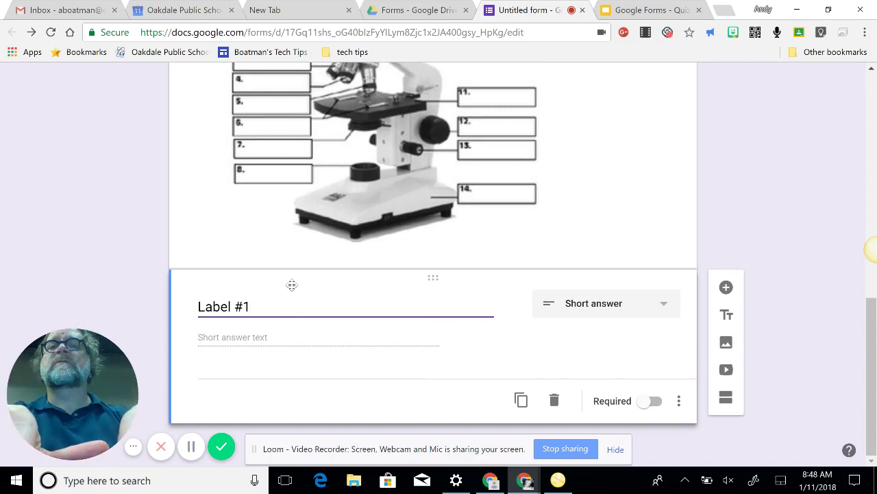
Set the Label #1 question's type to Dropdown and make it required
{"action": "scroll", "coordinate": [300, 218], "scroll_direction": "up", "scroll_amount": 2}
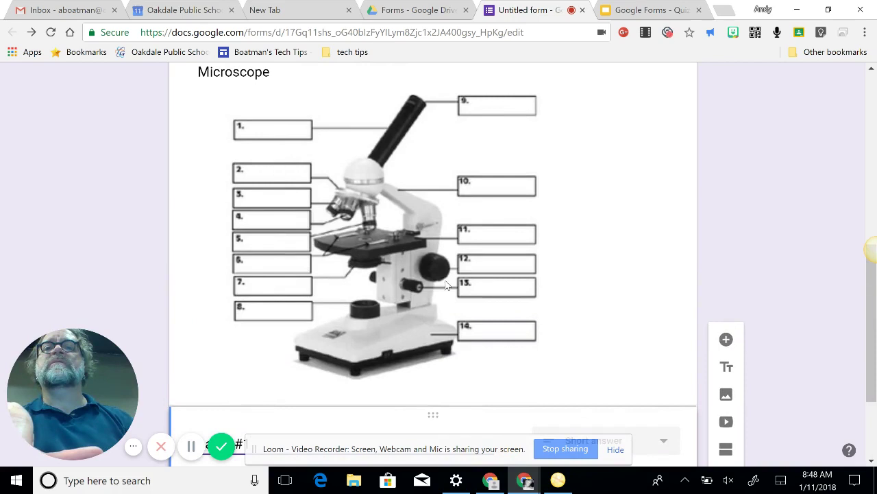
{"action": "scroll", "coordinate": [642, 293], "scroll_direction": "down", "scroll_amount": 2}
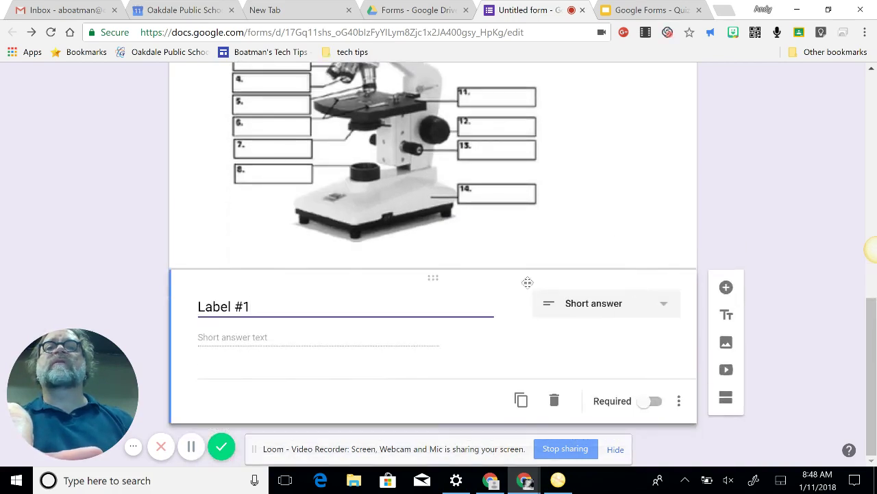
{"action": "scroll", "coordinate": [324, 298], "scroll_direction": "up", "scroll_amount": 2}
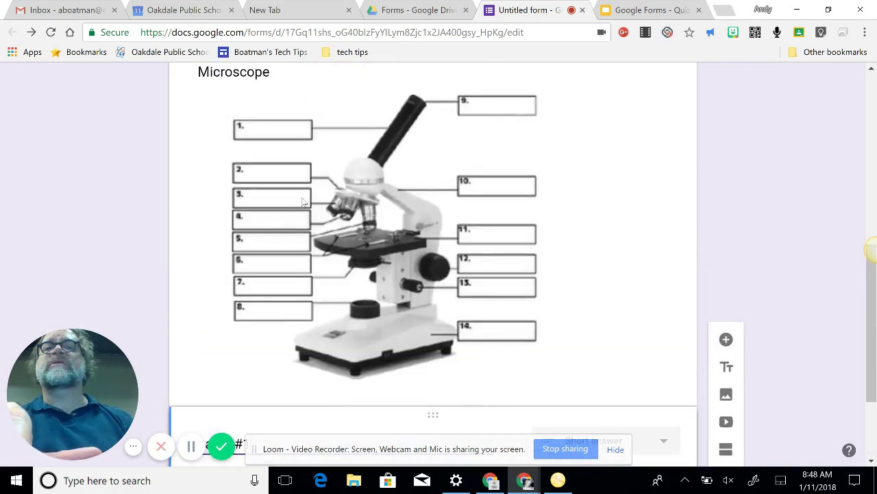
{"action": "scroll", "coordinate": [588, 299], "scroll_direction": "down", "scroll_amount": 2}
{"action": "left_click", "coordinate": [597, 306]}
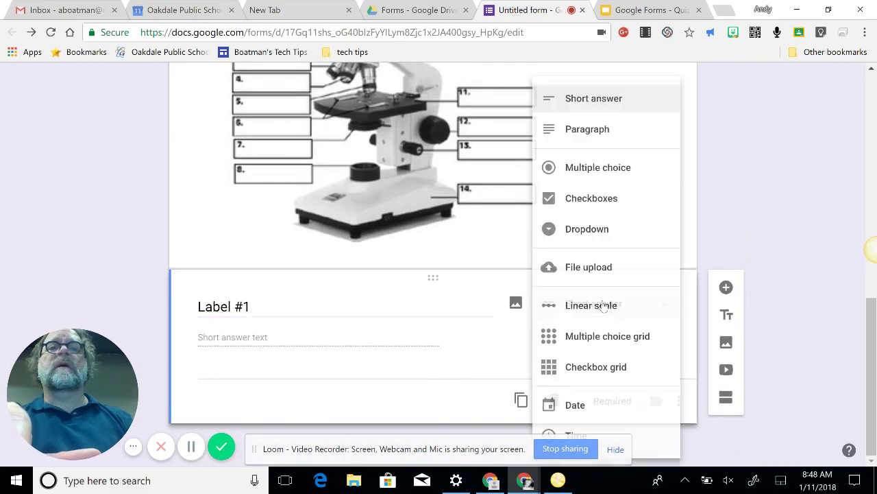
{"action": "left_click", "coordinate": [579, 230]}
{"action": "scroll", "coordinate": [596, 358], "scroll_direction": "down", "scroll_amount": 1}
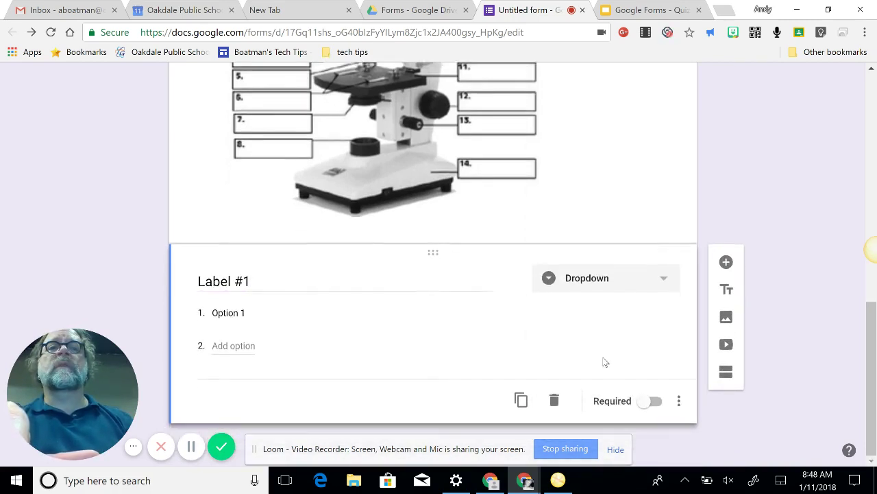
{"action": "left_click", "coordinate": [654, 402]}
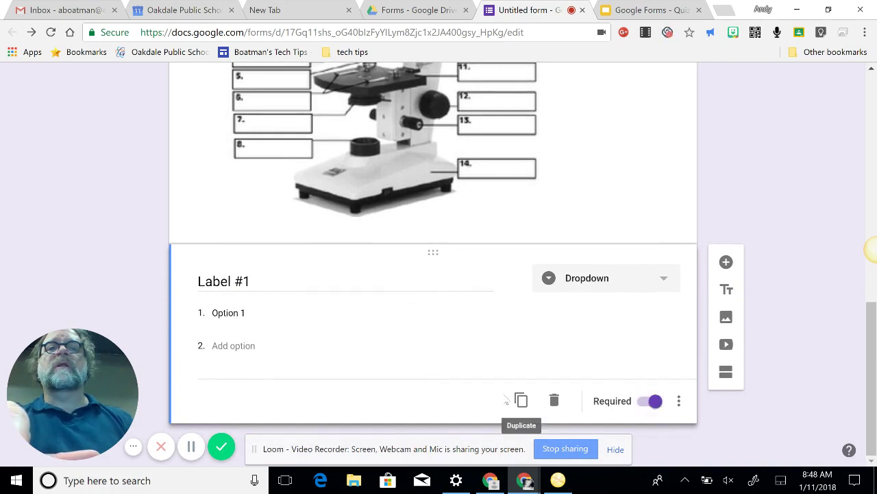
Enter "Eye Tube" and "Rotator" as the first two drop-down options of the Label #1 question
{"action": "left_click", "coordinate": [239, 312]}
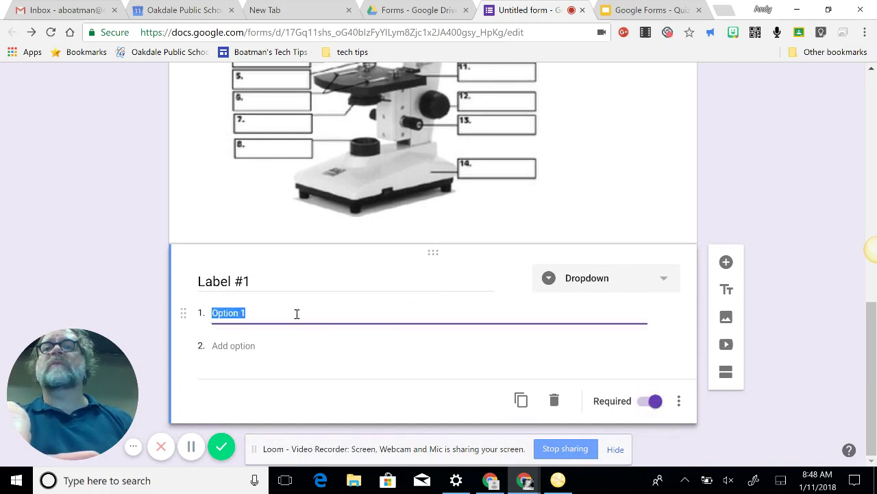
{"action": "scroll", "coordinate": [305, 312], "scroll_direction": "up", "scroll_amount": 2}
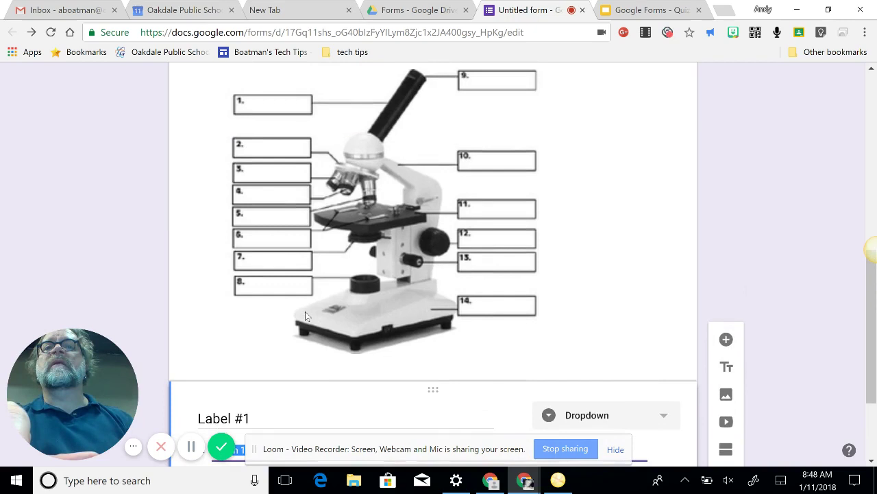
{"action": "scroll", "coordinate": [305, 311], "scroll_direction": "down", "scroll_amount": 1}
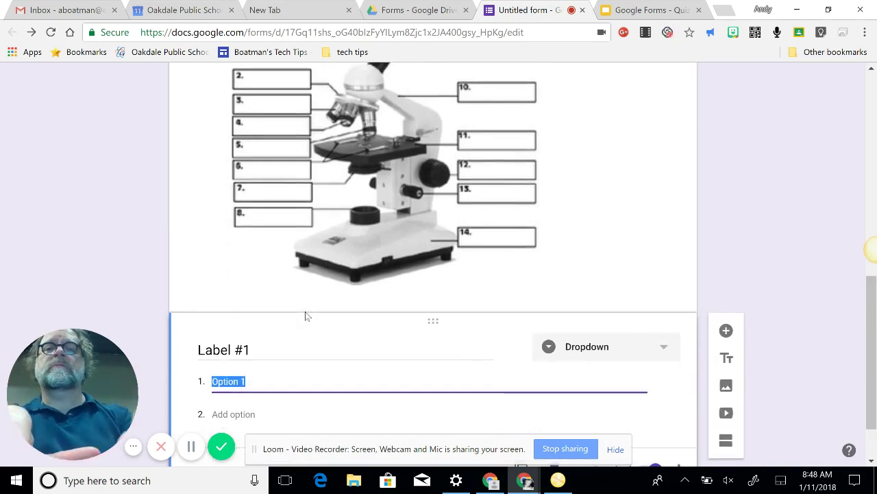
{"action": "type", "text": "Eye Tube"}
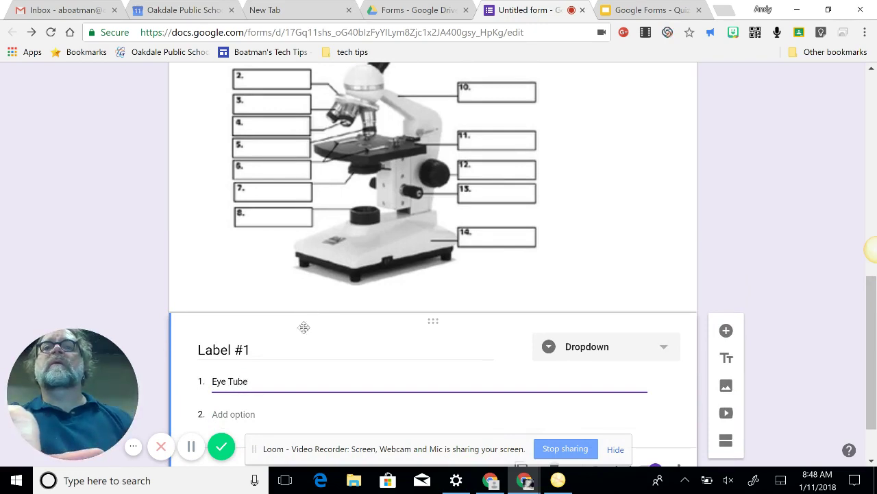
{"action": "scroll", "coordinate": [305, 357], "scroll_direction": "down", "scroll_amount": 1}
{"action": "left_click", "coordinate": [291, 351]}
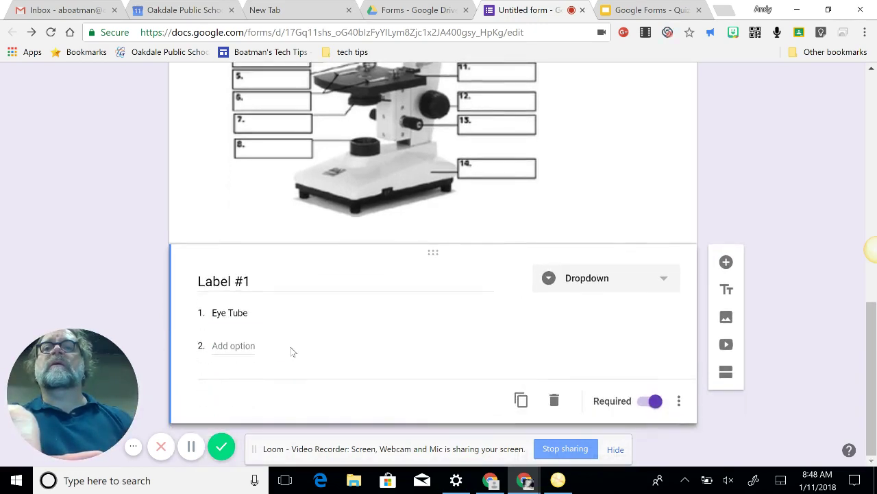
{"action": "left_click", "coordinate": [251, 345]}
{"action": "type", "text": "Ro"}
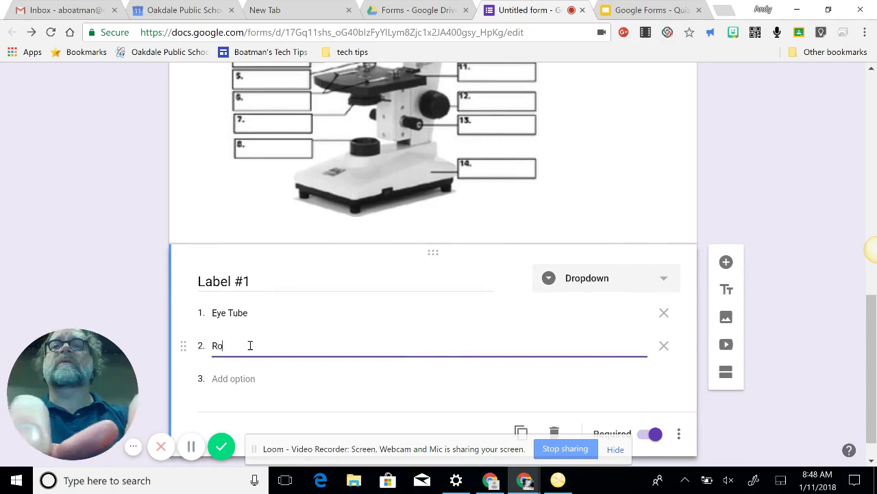
{"action": "type", "text": "tator"}
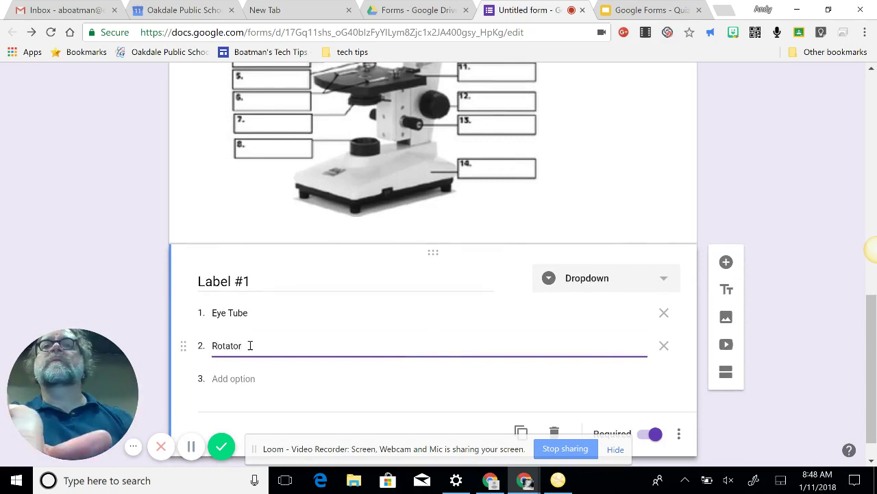
Add a third option to the Label #1 question's drop-down list
{"action": "scroll", "coordinate": [291, 344], "scroll_direction": "up", "scroll_amount": 1}
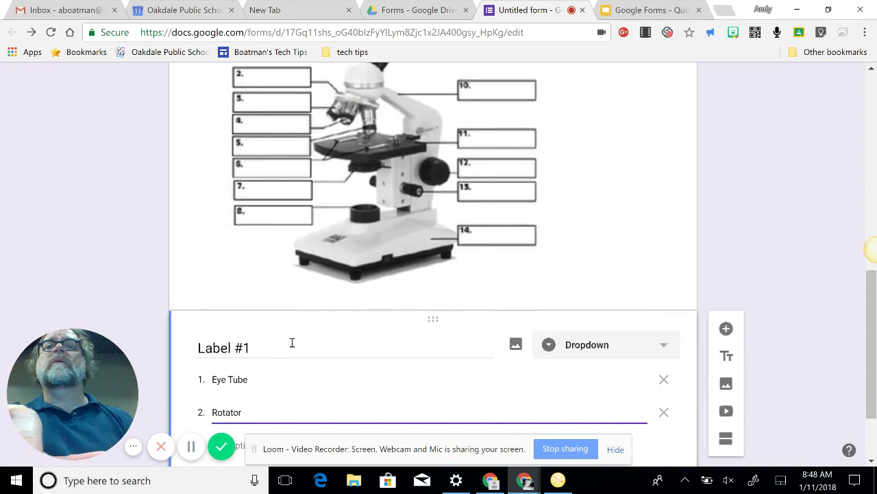
{"action": "scroll", "coordinate": [292, 342], "scroll_direction": "down", "scroll_amount": 1}
{"action": "left_click", "coordinate": [268, 379]}
{"action": "left_click", "coordinate": [251, 381]}
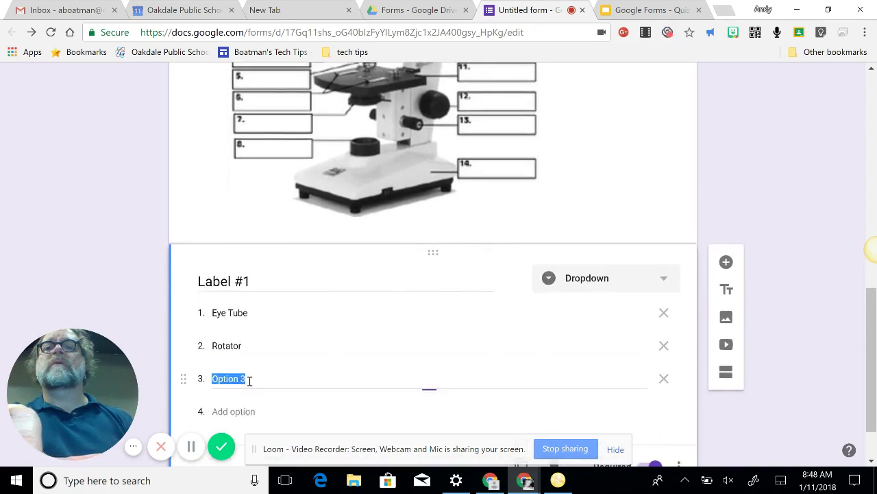
Search Google Images for "microscope parts" in a new browser tab and open the labelled optical microscope diagram from Life Persona
{"action": "left_click", "coordinate": [724, 10]}
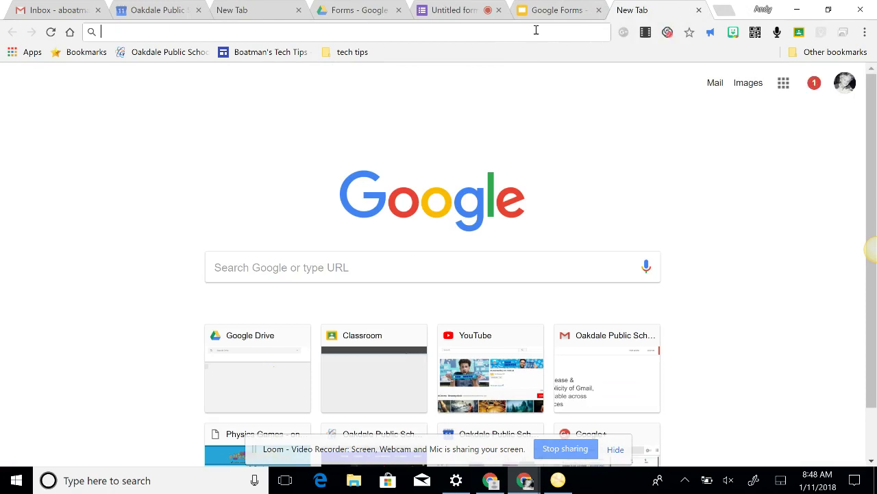
{"action": "left_click", "coordinate": [744, 84]}
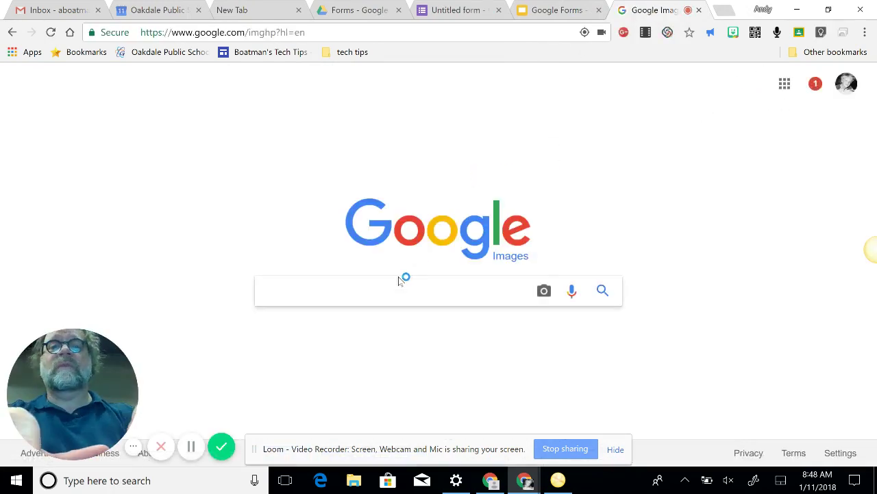
{"action": "type", "text": "mic"}
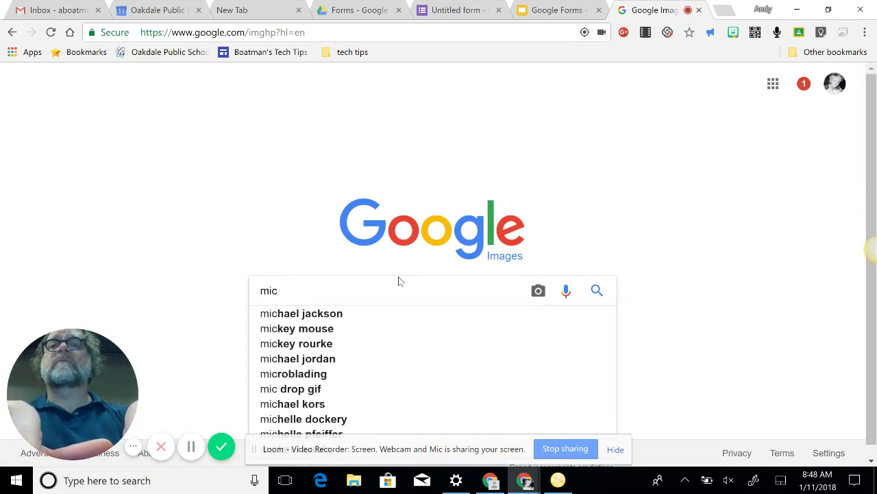
{"action": "type", "text": "rospo"}
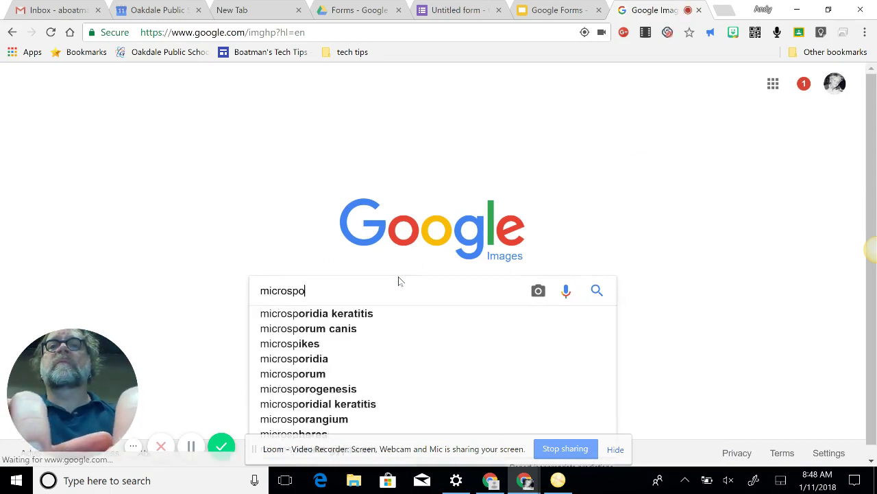
{"action": "key", "text": "BackSpace"}
{"action": "key", "text": "BackSpace"}
{"action": "type", "text": "cope"}
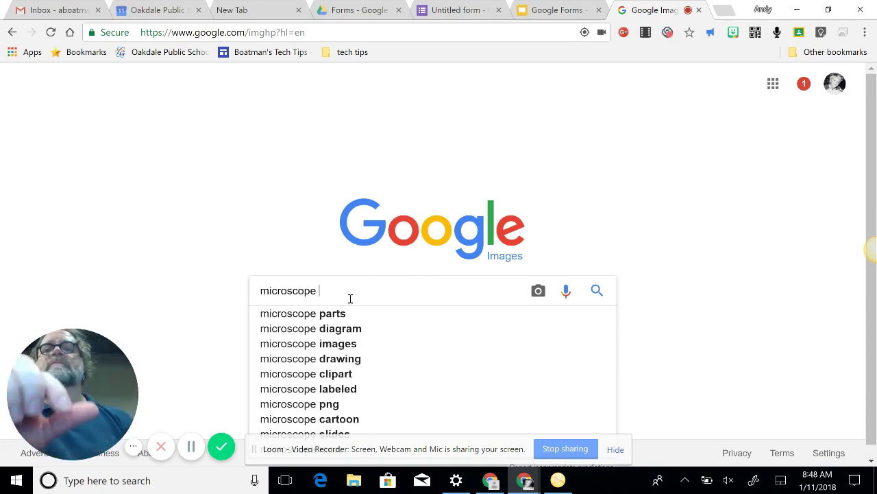
{"action": "left_click", "coordinate": [334, 314]}
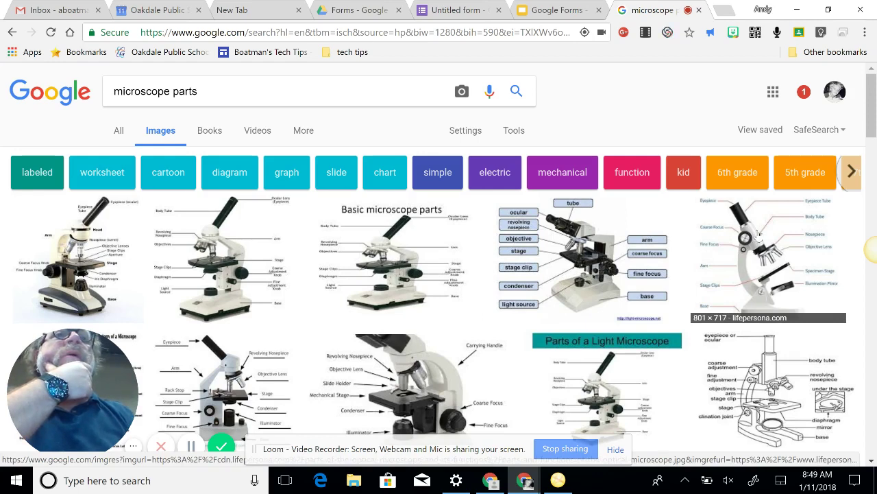
{"action": "scroll", "coordinate": [759, 236], "scroll_direction": "down", "scroll_amount": 1}
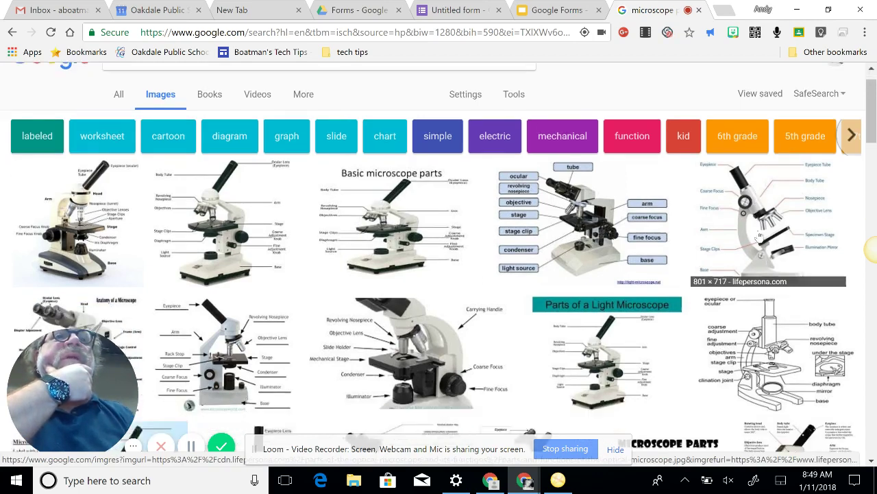
{"action": "left_click", "coordinate": [768, 189]}
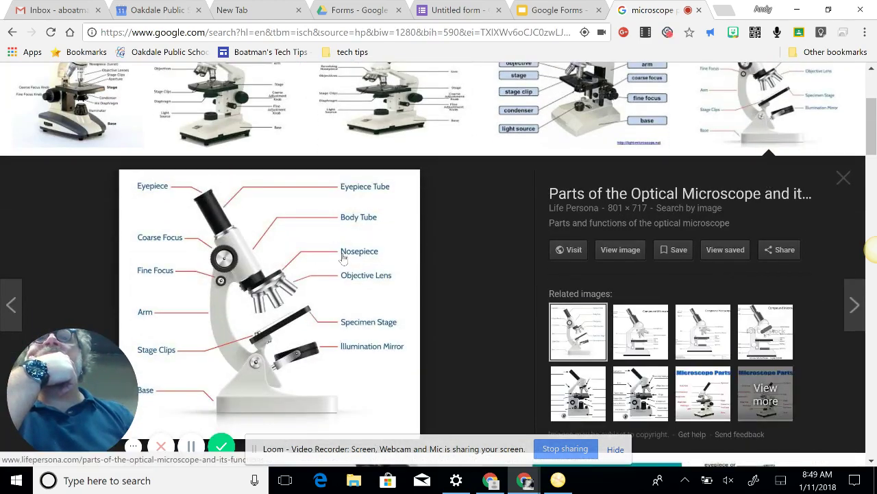
Back in the form, set the Label #1 question's second option to "Nose Piece" and third option to "Objective Lens"
{"action": "left_click", "coordinate": [449, 20]}
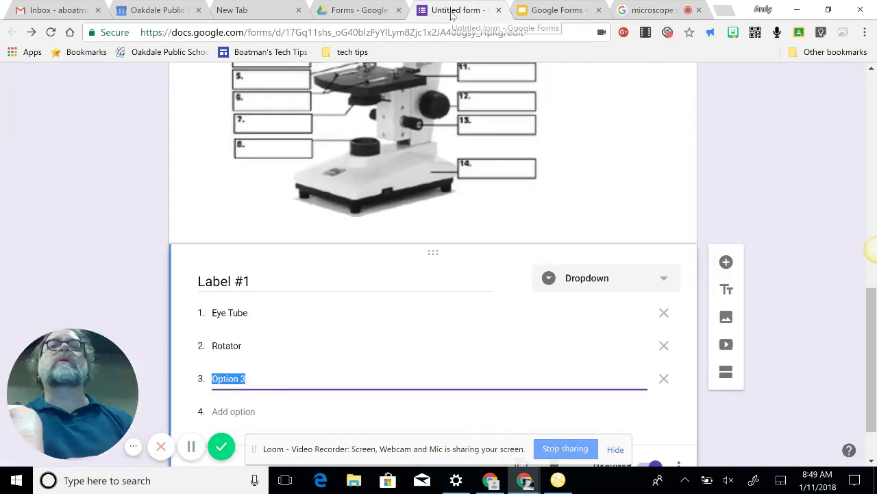
{"action": "double_click", "coordinate": [244, 346]}
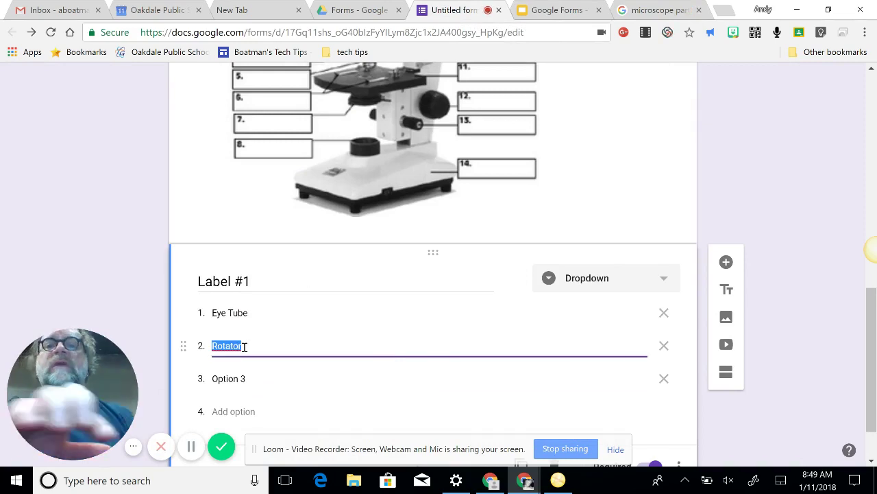
{"action": "type", "text": "Nose Piece"}
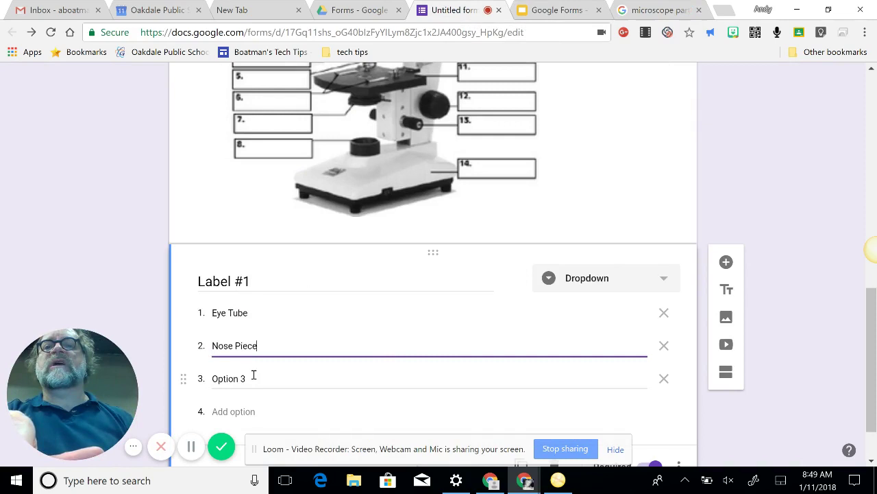
{"action": "left_click", "coordinate": [254, 374]}
{"action": "type", "text": "Ob"}
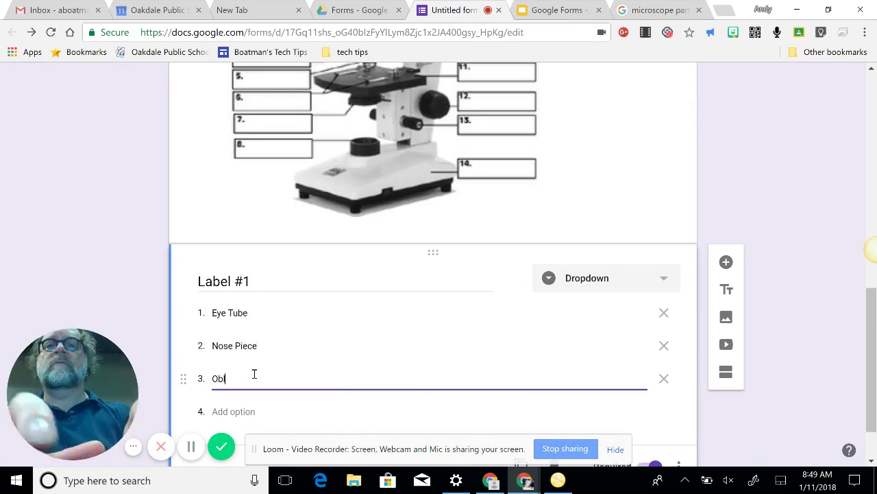
{"action": "type", "text": "jective Lens"}
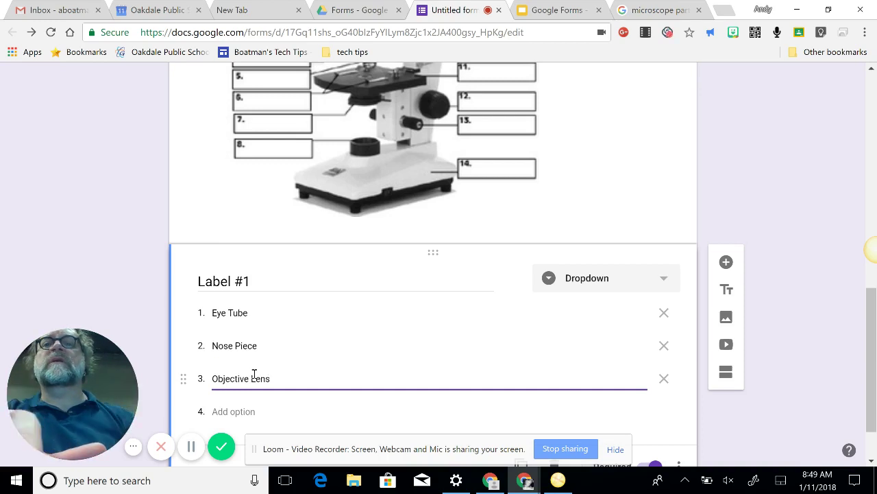
Add "Stage clips" as the fourth drop-down option of the Label #1 question, consulting the labelled microscope diagram
{"action": "left_click", "coordinate": [255, 404]}
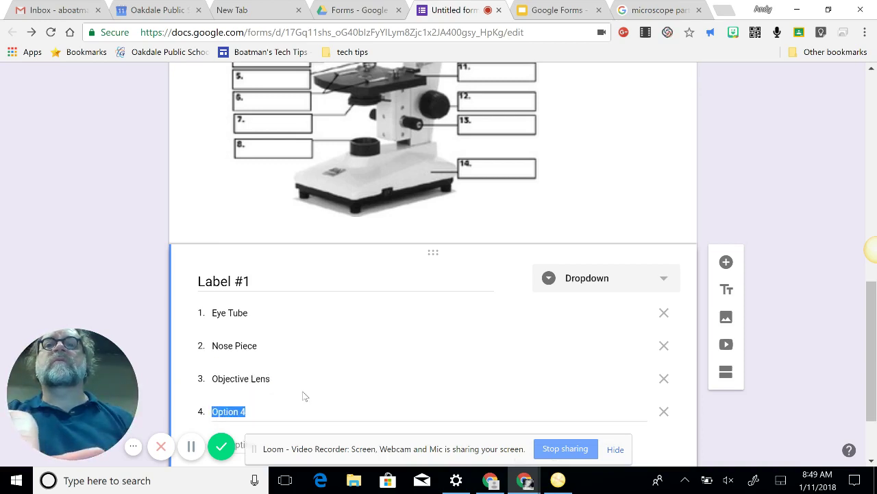
{"action": "left_click", "coordinate": [667, 12]}
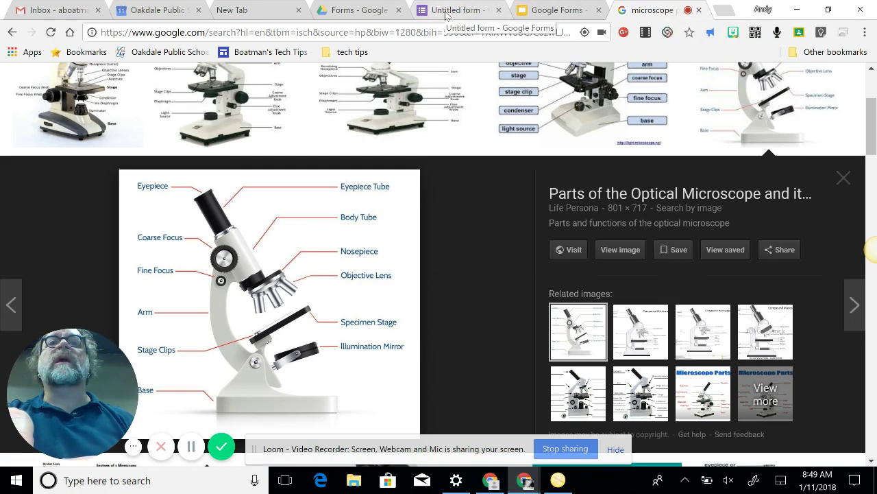
{"action": "left_click", "coordinate": [499, 8]}
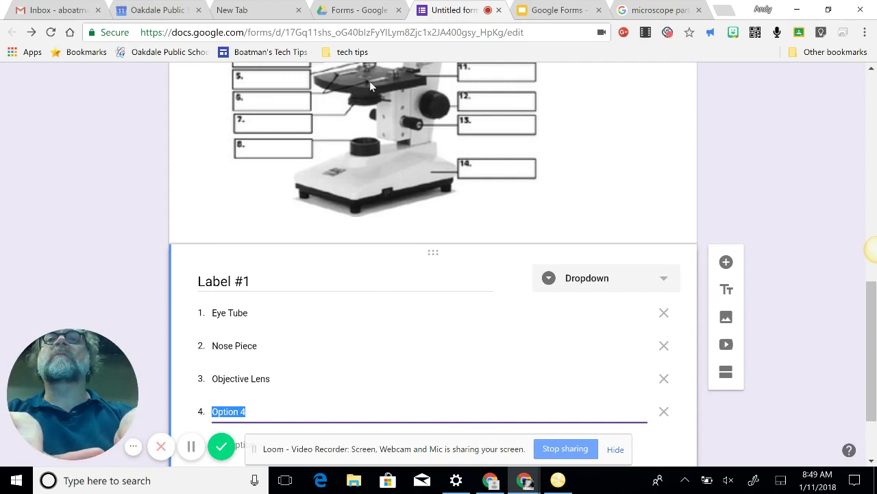
{"action": "scroll", "coordinate": [369, 81], "scroll_direction": "up", "scroll_amount": 1}
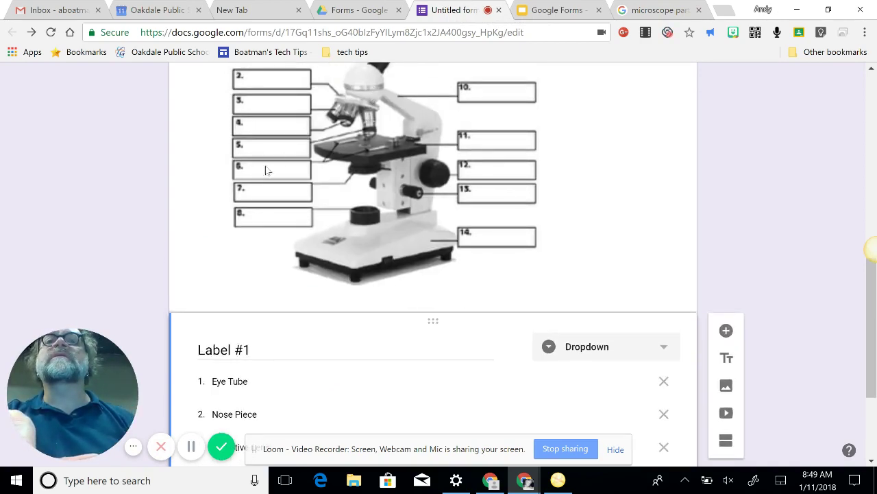
{"action": "scroll", "coordinate": [260, 391], "scroll_direction": "down", "scroll_amount": 2}
{"action": "left_click", "coordinate": [261, 391]}
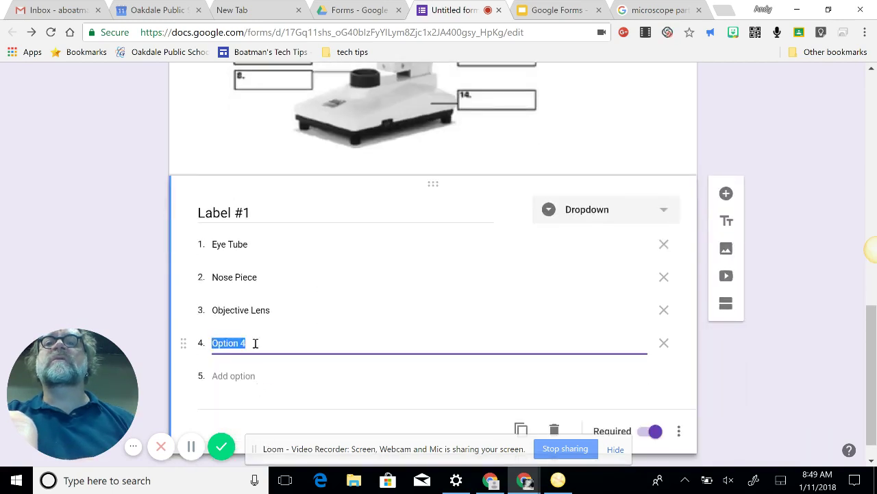
{"action": "type", "text": "Stag"}
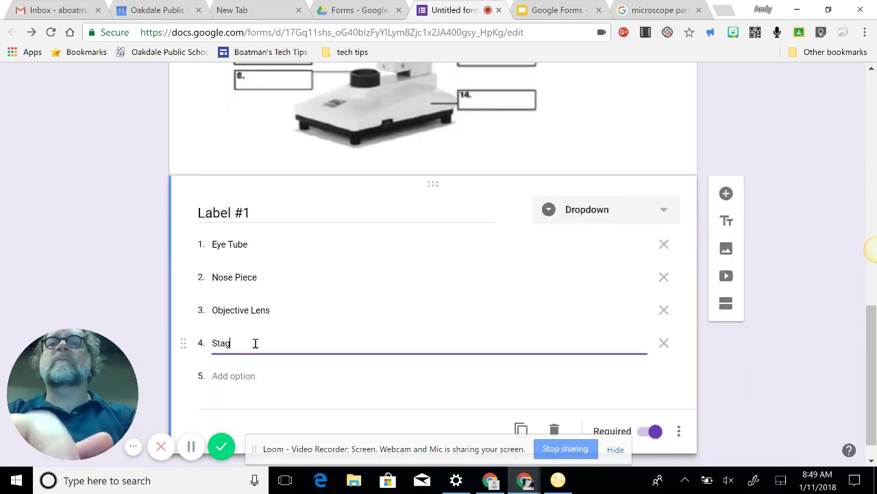
{"action": "type", "text": "e LC"}
{"action": "key", "text": "BackSpace"}
{"action": "key", "text": "BackSpace"}
{"action": "type", "text": "c"}
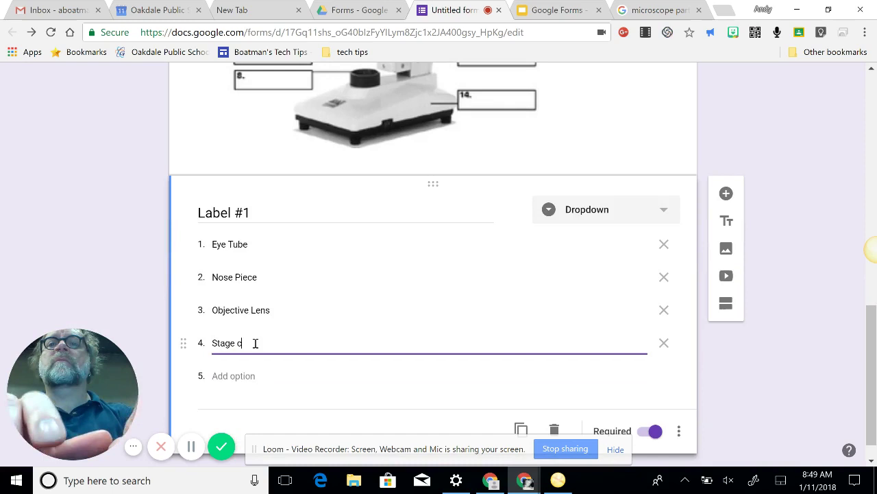
{"action": "type", "text": "lips"}
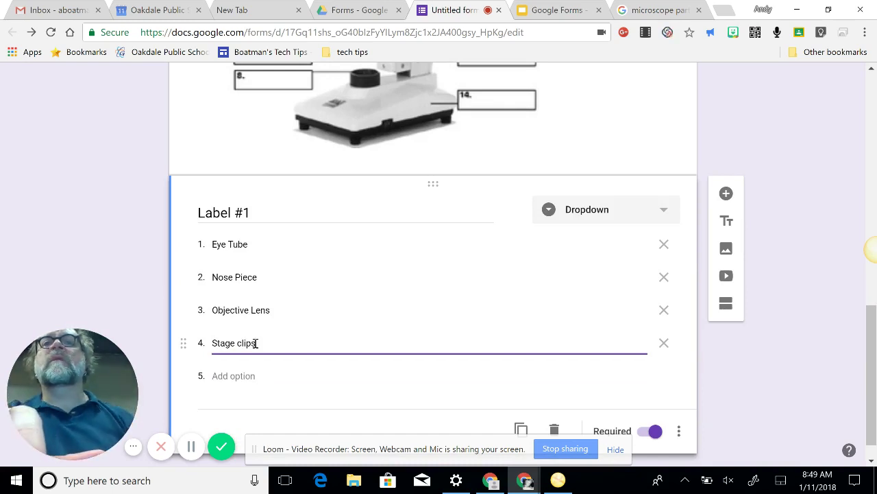
Add "Condenser" as the fifth drop-down option of the Label #1 question
{"action": "scroll", "coordinate": [299, 323], "scroll_direction": "up", "scroll_amount": 1}
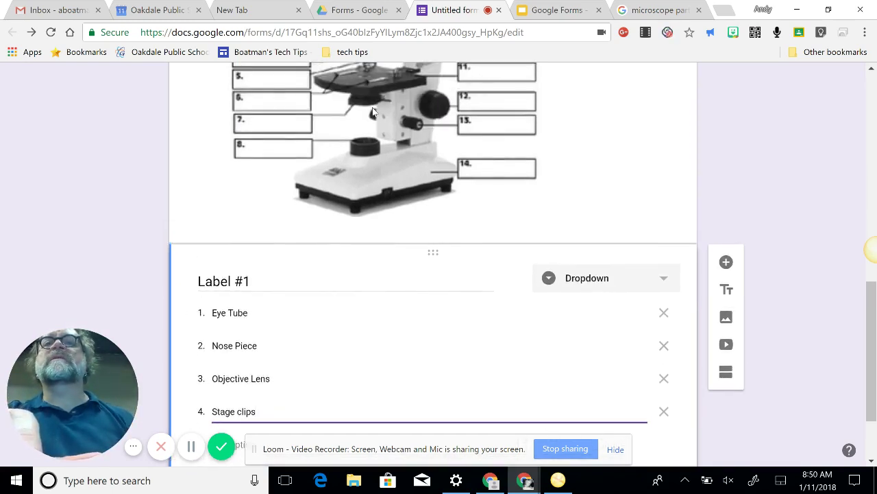
{"action": "scroll", "coordinate": [309, 274], "scroll_direction": "down", "scroll_amount": 1}
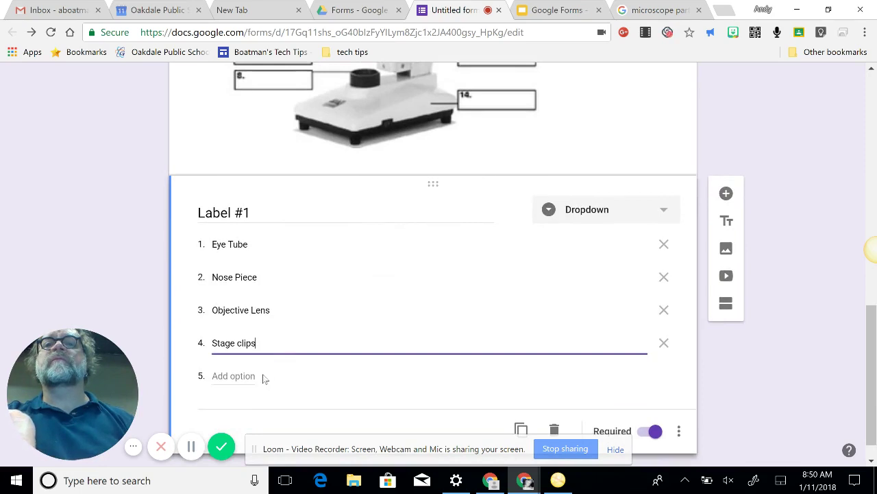
{"action": "left_click", "coordinate": [235, 377]}
{"action": "type", "text": "O"}
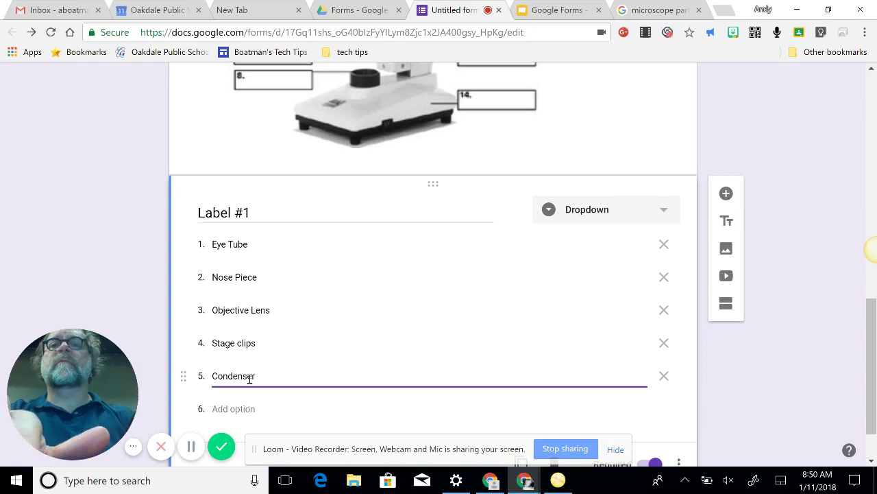
Add "Illuminator" as the sixth drop-down option of the Label #1 question, correcting its spelling, and add a seventh option
{"action": "left_click", "coordinate": [245, 404]}
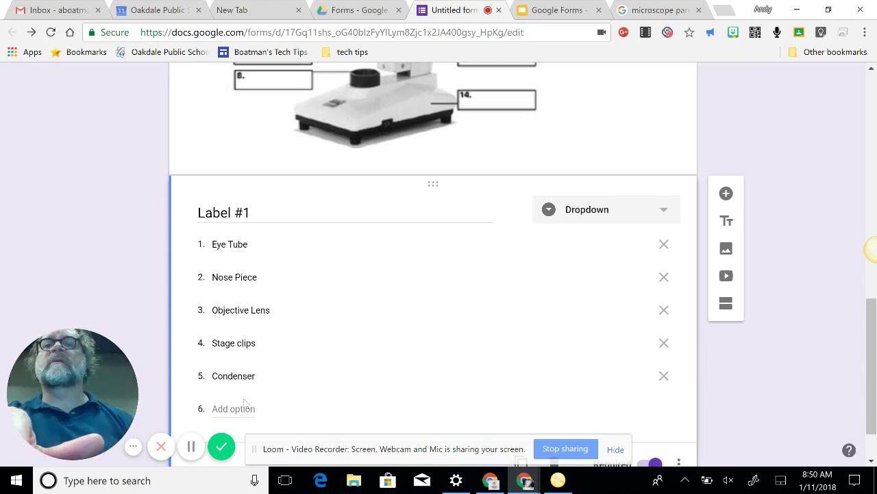
{"action": "left_click", "coordinate": [244, 408]}
{"action": "key", "text": "BackSpace"}
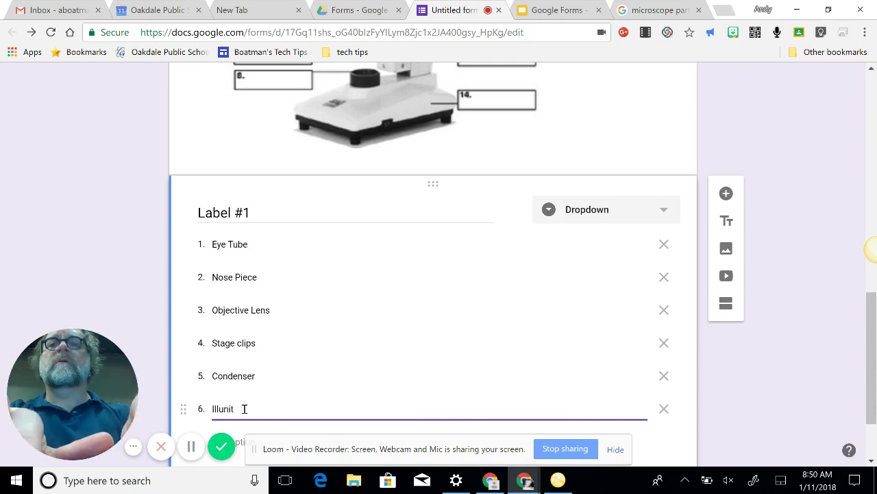
{"action": "left_click", "coordinate": [305, 376]}
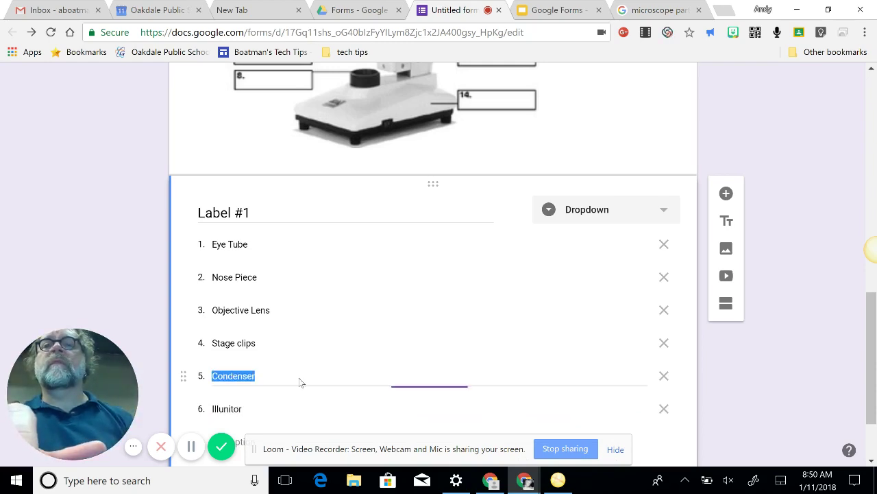
{"action": "scroll", "coordinate": [259, 420], "scroll_direction": "down", "scroll_amount": 1}
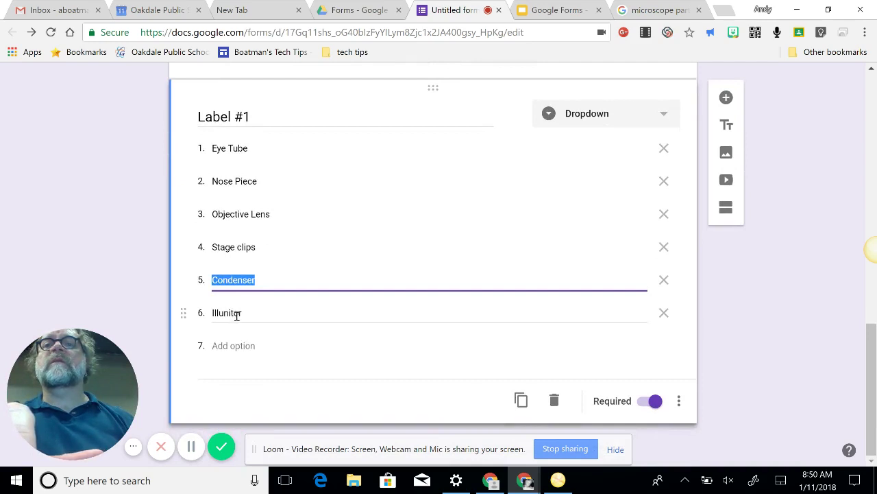
{"action": "left_click", "coordinate": [226, 313]}
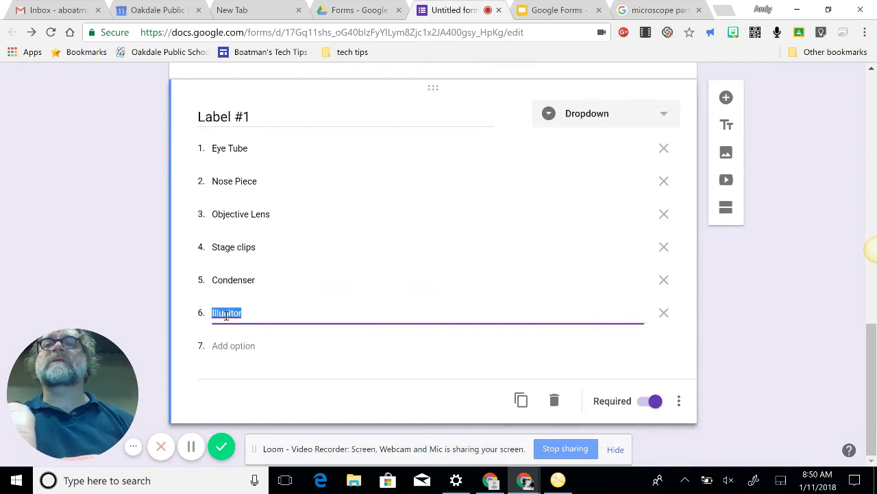
{"action": "left_click", "coordinate": [250, 345]}
{"action": "left_click", "coordinate": [228, 313]}
{"action": "right_click", "coordinate": [228, 313]}
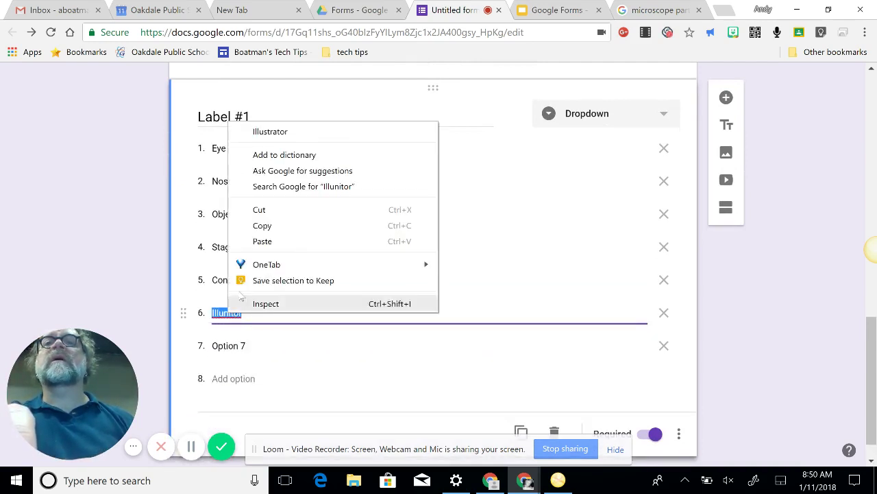
{"action": "left_click", "coordinate": [281, 323]}
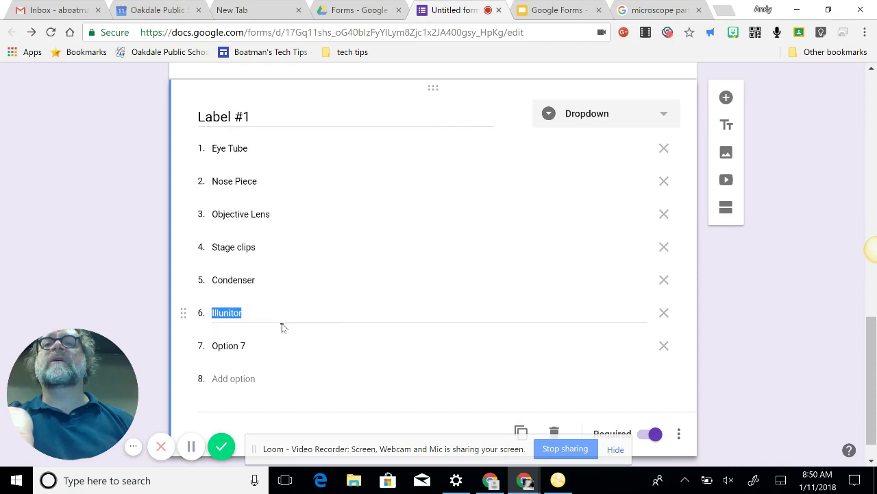
{"action": "left_click", "coordinate": [229, 313]}
{"action": "key", "text": "BackSpace"}
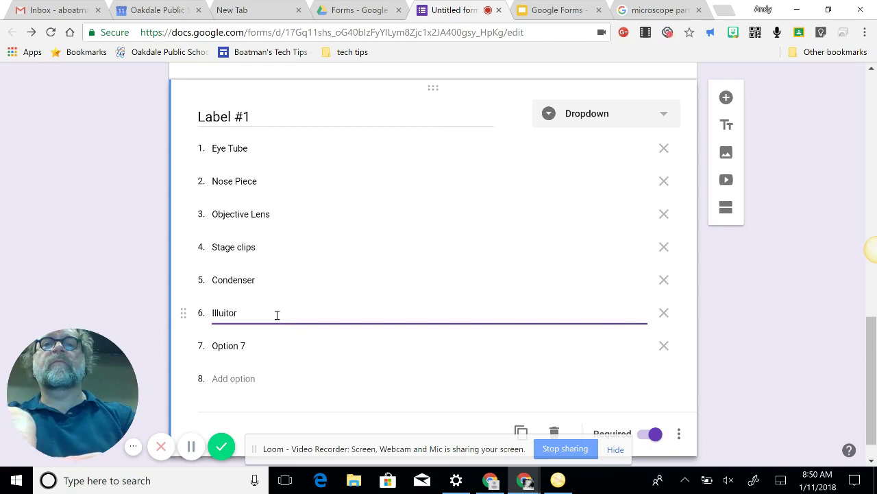
{"action": "type", "text": "mina"}
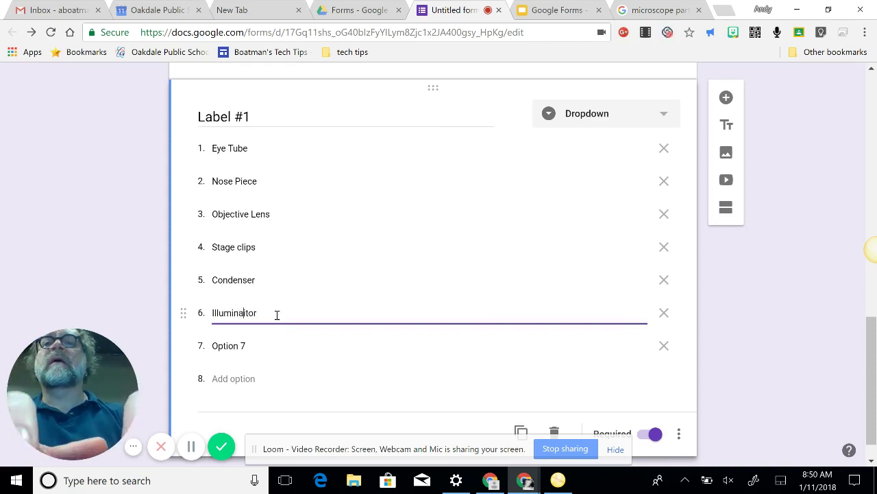
{"action": "key", "text": "BackSpace"}
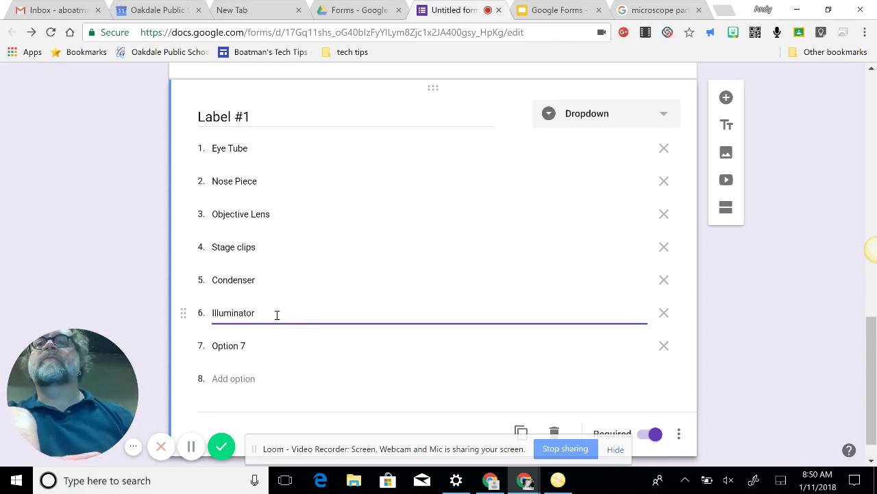
Set the seventh drop-down option of the Label #1 question to "Base", consulting the form's microscope image and the labelled reference diagram
{"action": "left_click", "coordinate": [274, 342]}
{"action": "scroll", "coordinate": [418, 221], "scroll_direction": "up", "scroll_amount": 5}
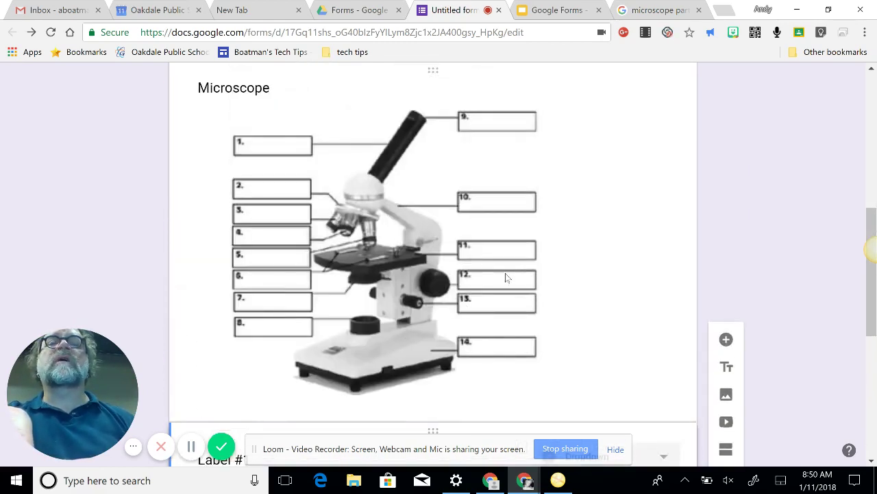
{"action": "left_click", "coordinate": [662, 10]}
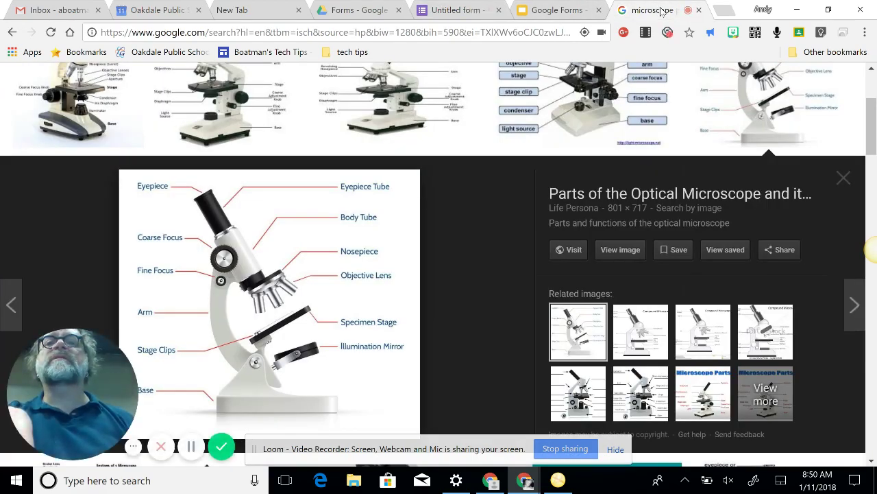
{"action": "left_click", "coordinate": [452, 10]}
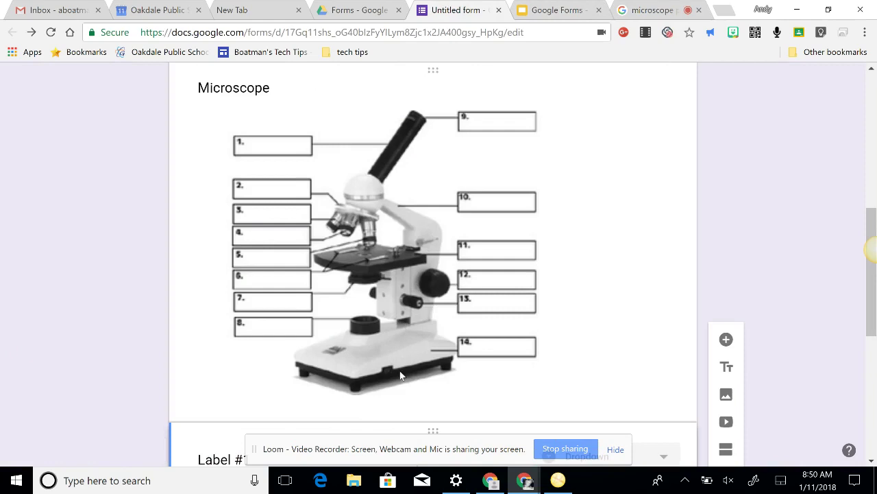
{"action": "scroll", "coordinate": [411, 364], "scroll_direction": "down", "scroll_amount": 4}
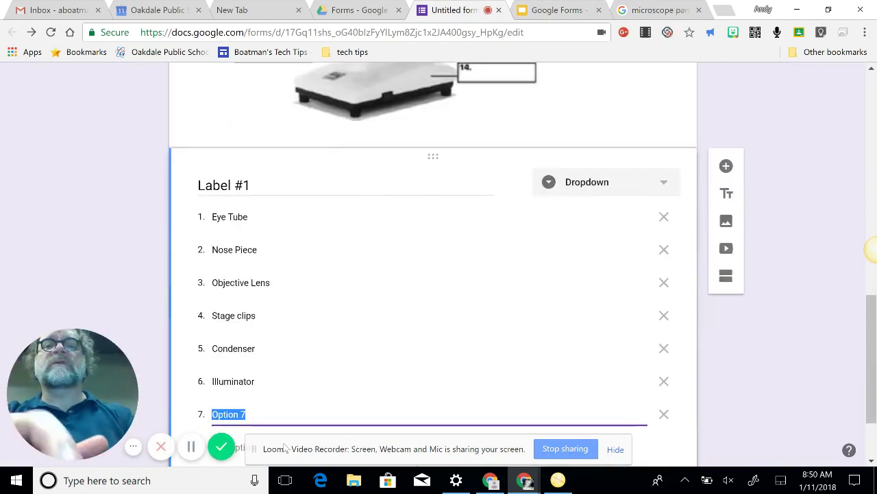
{"action": "type", "text": "Bsa"}
{"action": "key", "text": "BackSpace"}
{"action": "type", "text": "ase"}
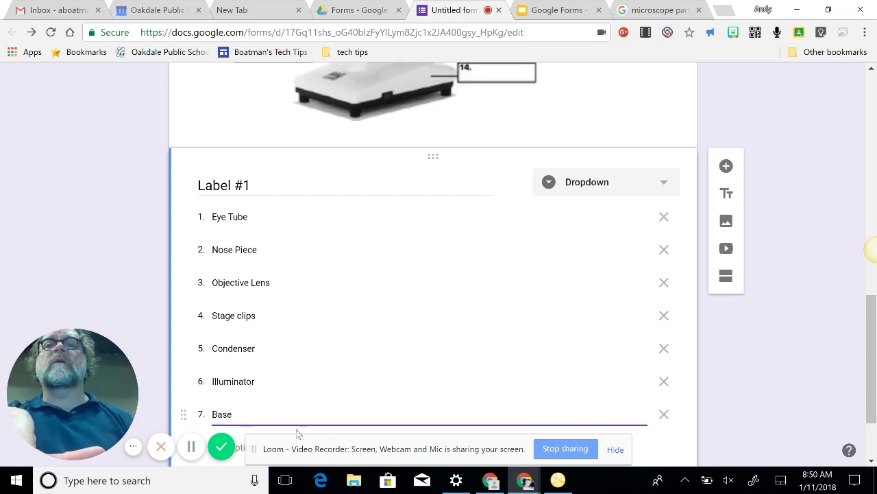
Add "Fine Focus" as the eighth drop-down option of the Label #1 question
{"action": "scroll", "coordinate": [298, 432], "scroll_direction": "down", "scroll_amount": 1}
{"action": "left_click", "coordinate": [254, 379]}
{"action": "type", "text": "Fine Focus"}
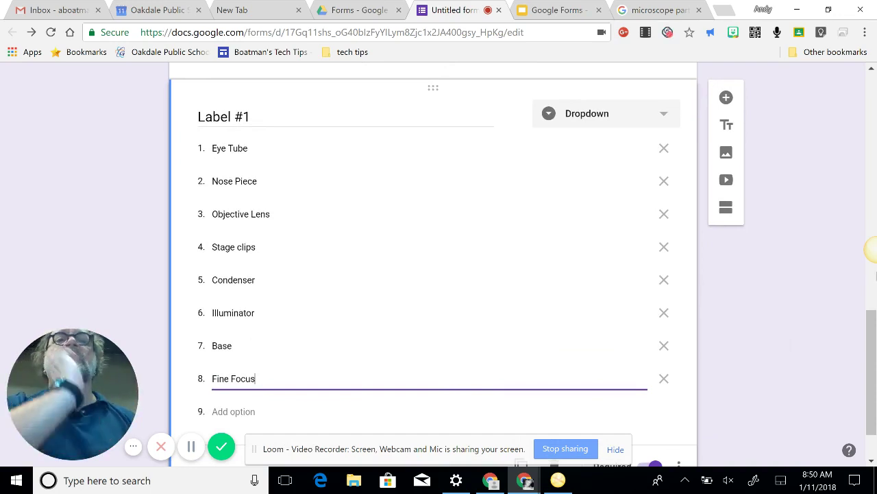
{"action": "left_click", "coordinate": [738, 291]}
Duplicate the Label #1 question and retitle the copy "Label #2"
{"action": "scroll", "coordinate": [738, 291], "scroll_direction": "down", "scroll_amount": 1}
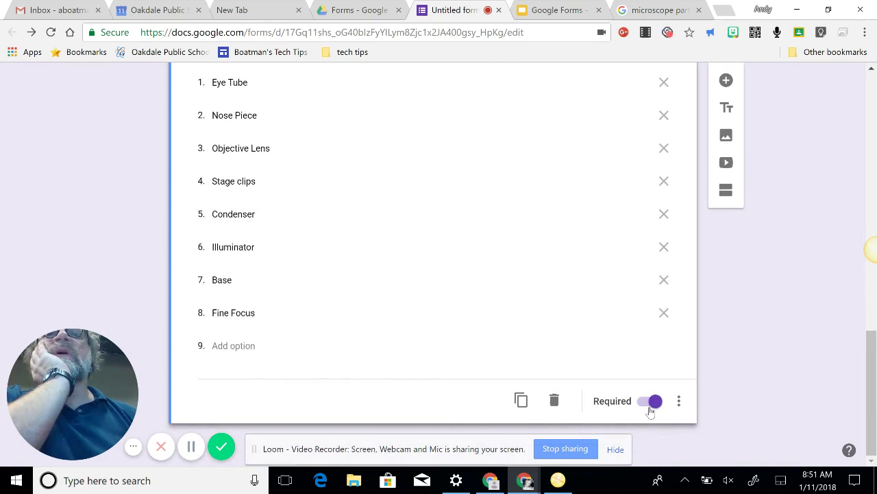
{"action": "scroll", "coordinate": [738, 336], "scroll_direction": "up", "scroll_amount": 2}
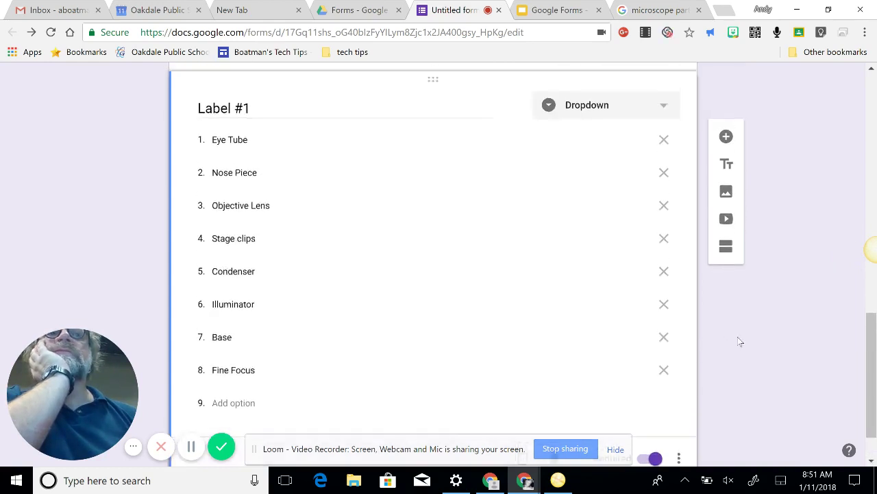
{"action": "scroll", "coordinate": [737, 336], "scroll_direction": "down", "scroll_amount": 2}
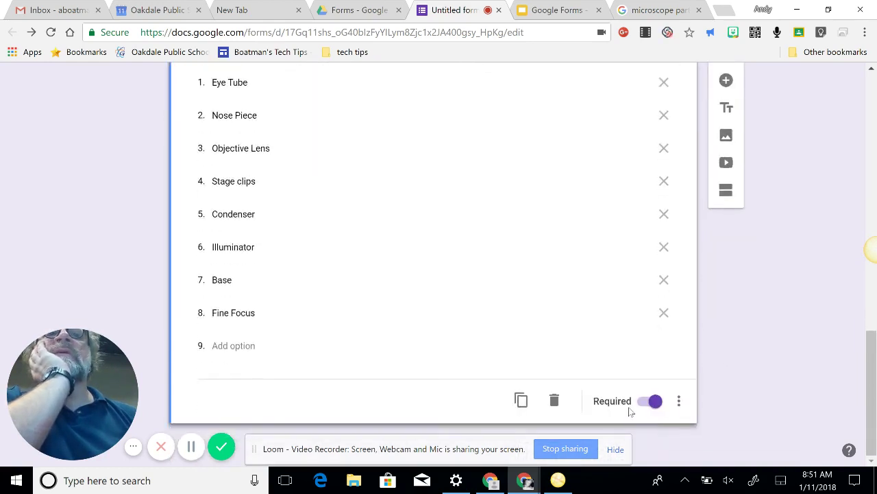
{"action": "left_click", "coordinate": [521, 401]}
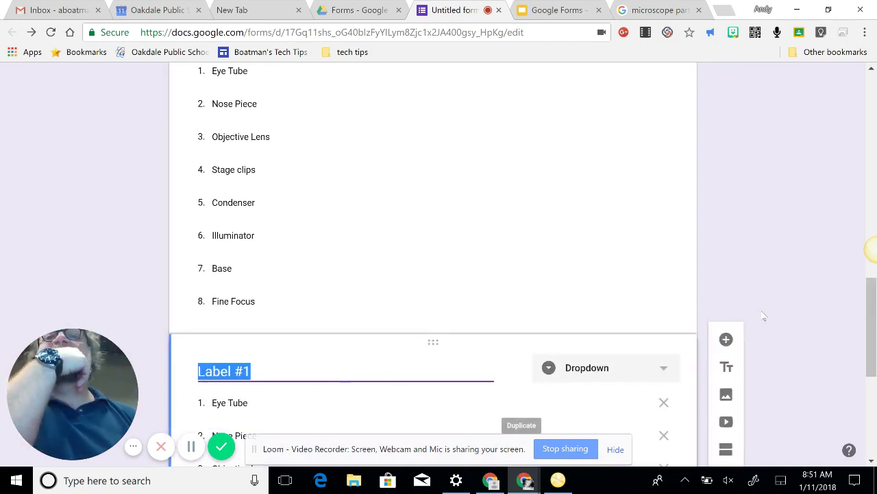
{"action": "left_click", "coordinate": [263, 379]}
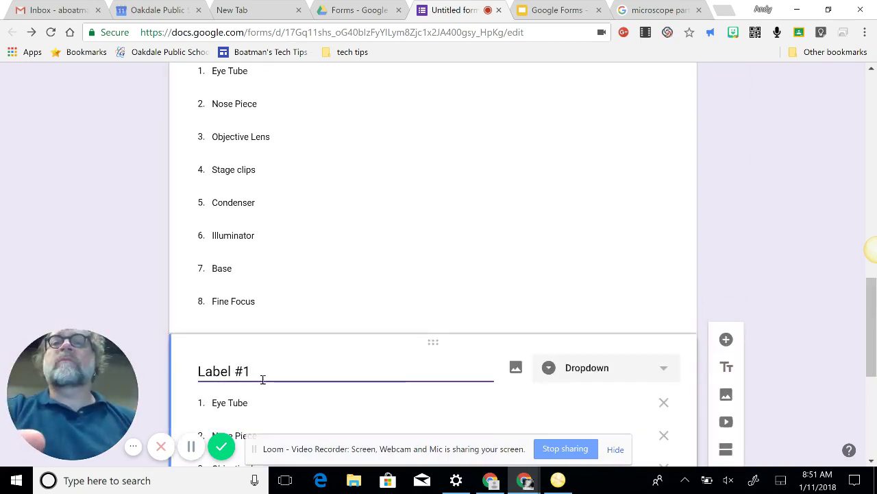
{"action": "type", "text": "2"}
{"action": "key", "text": "BackSpace"}
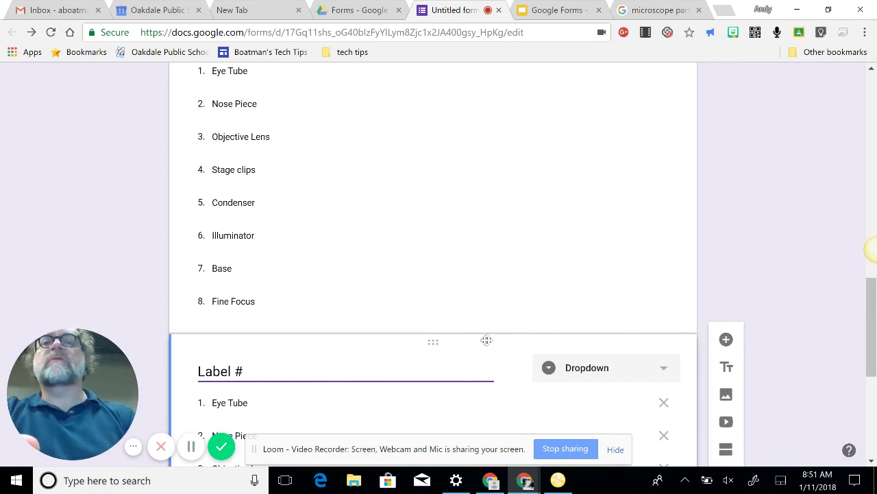
{"action": "type", "text": "2"}
Duplicate the Label #2 question and retitle the copy "Label #3"
{"action": "scroll", "coordinate": [765, 234], "scroll_direction": "down", "scroll_amount": 5}
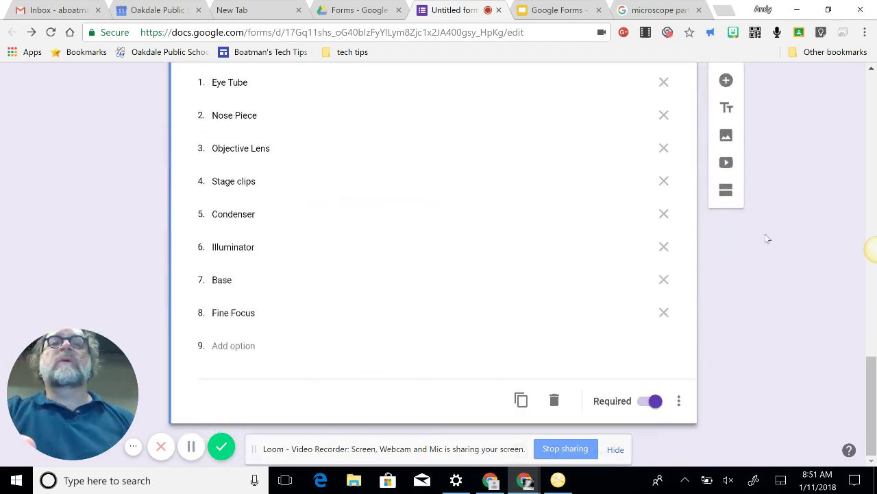
{"action": "left_click", "coordinate": [521, 400]}
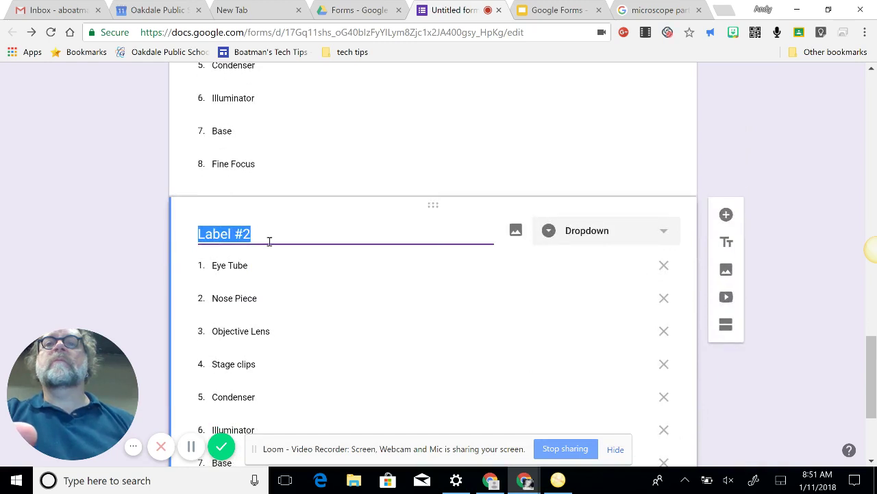
{"action": "left_click", "coordinate": [251, 275]}
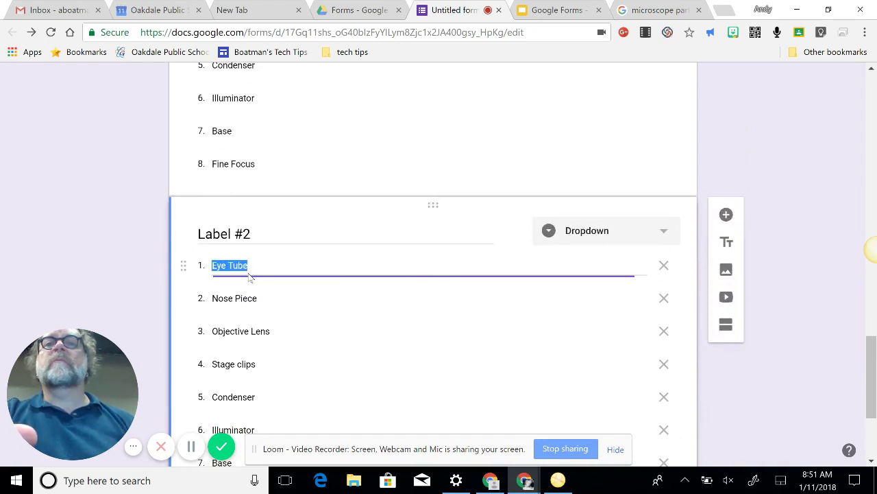
{"action": "left_click", "coordinate": [257, 237]}
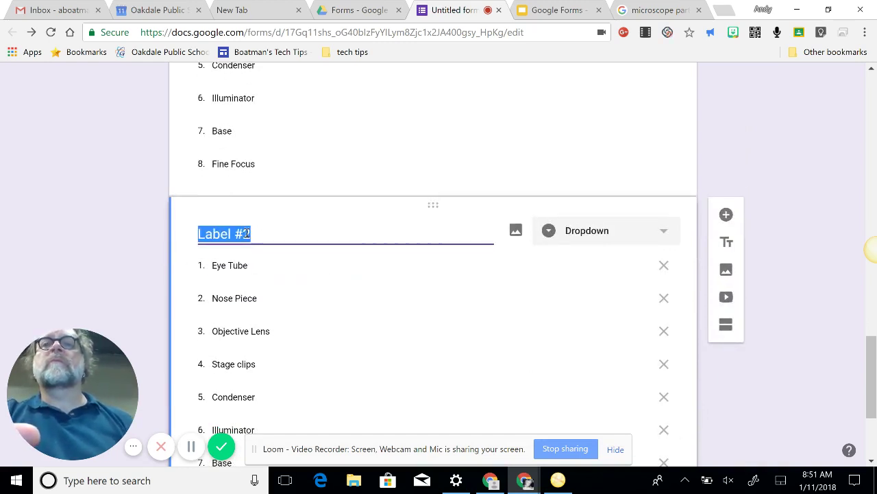
{"action": "double_click", "coordinate": [246, 233]}
{"action": "type", "text": "3"}
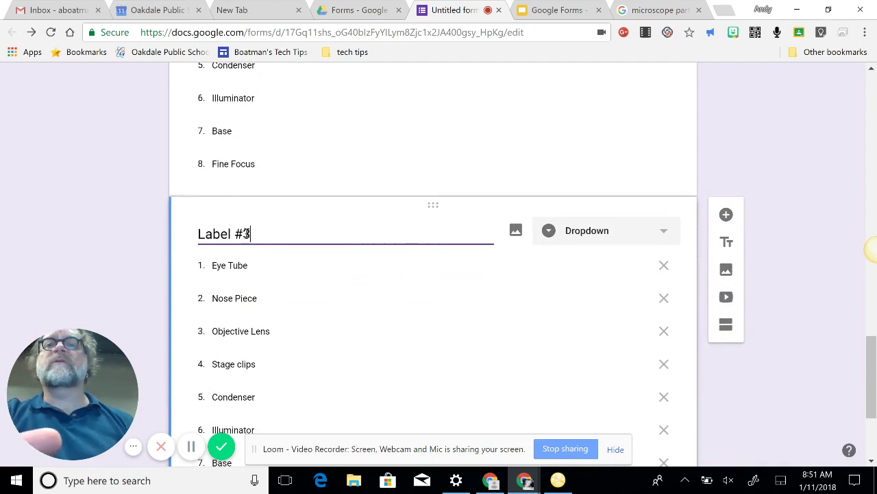
{"action": "left_click", "coordinate": [787, 387]}
Duplicate the Label #3 question and retitle the copy "Label #4"
{"action": "scroll", "coordinate": [755, 394], "scroll_direction": "down", "scroll_amount": 3}
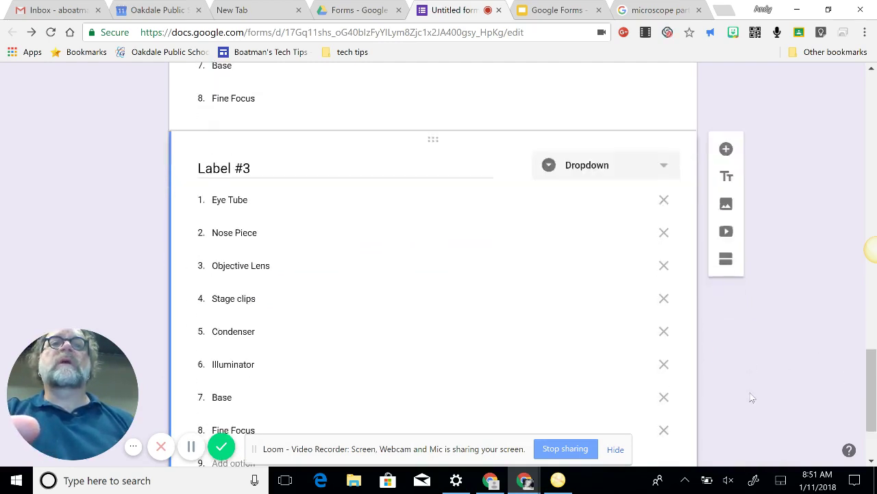
{"action": "left_click", "coordinate": [521, 401]}
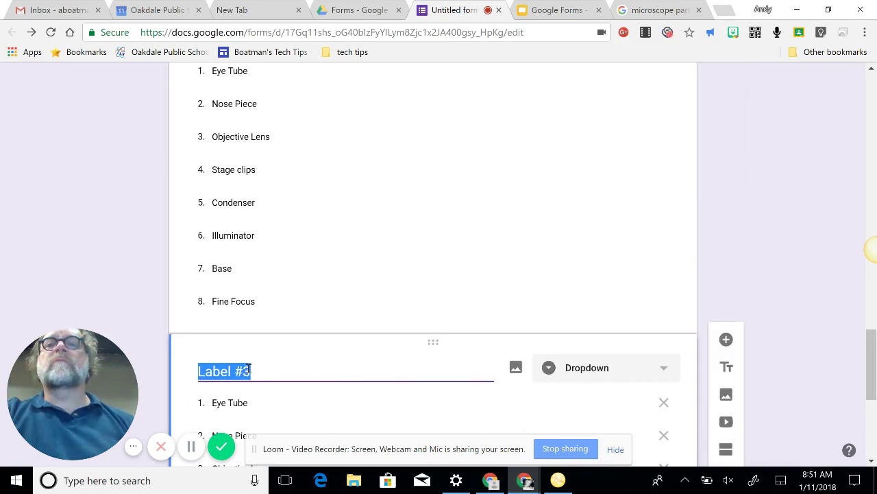
{"action": "left_click", "coordinate": [262, 366]}
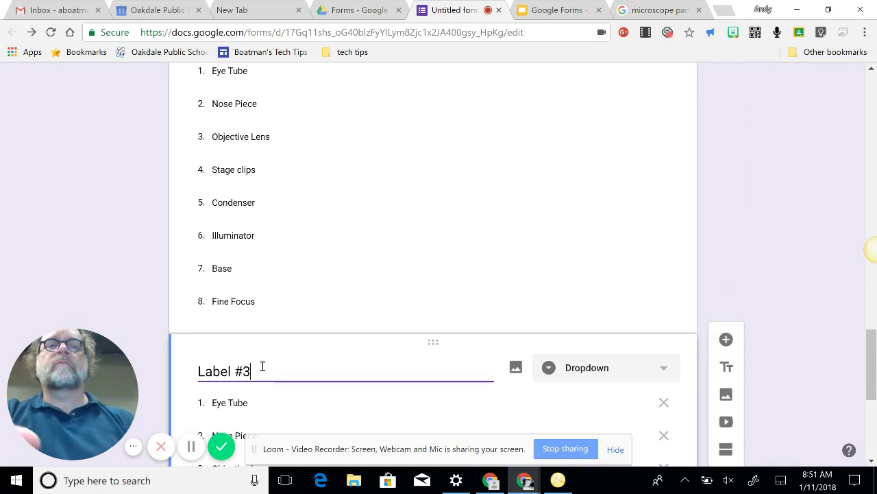
{"action": "key", "text": "BackSpace"}
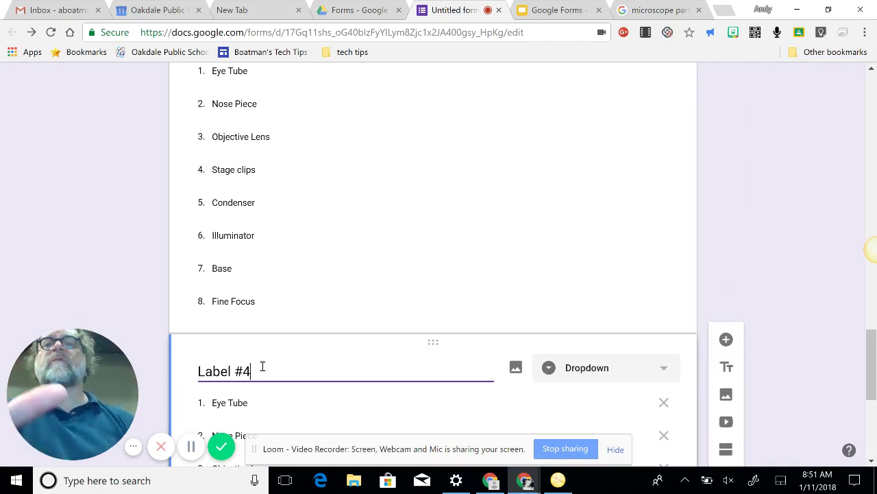
{"action": "left_click", "coordinate": [766, 218]}
Preview the form and examine the name fields, microscope image, label questions and the Label #1 drop-down choices
{"action": "scroll", "coordinate": [763, 218], "scroll_direction": "up", "scroll_amount": 8}
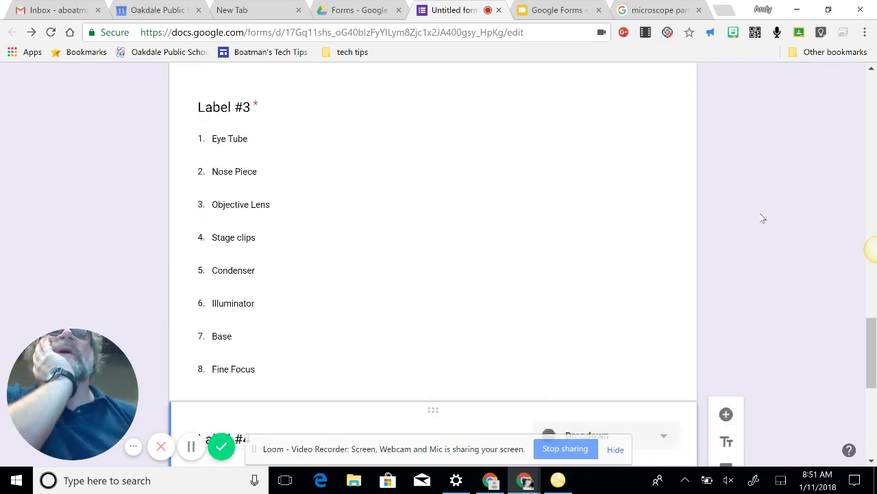
{"action": "scroll", "coordinate": [763, 218], "scroll_direction": "up", "scroll_amount": 15}
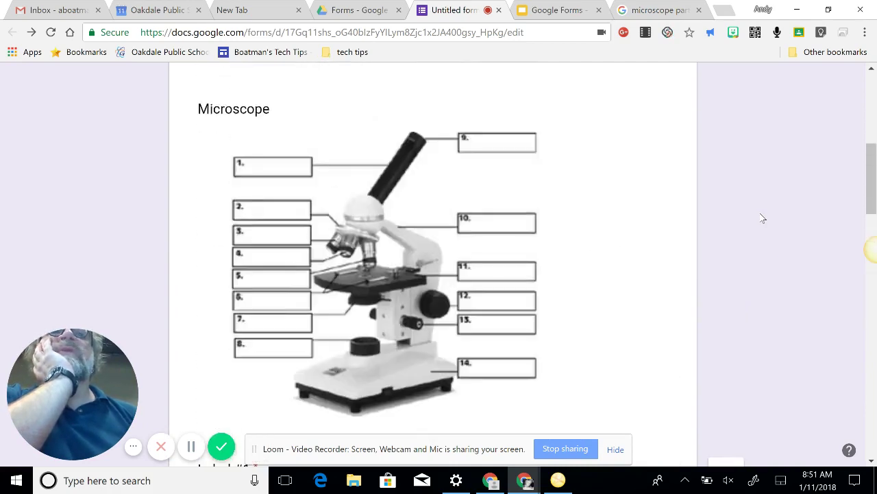
{"action": "scroll", "coordinate": [763, 218], "scroll_direction": "up", "scroll_amount": 3}
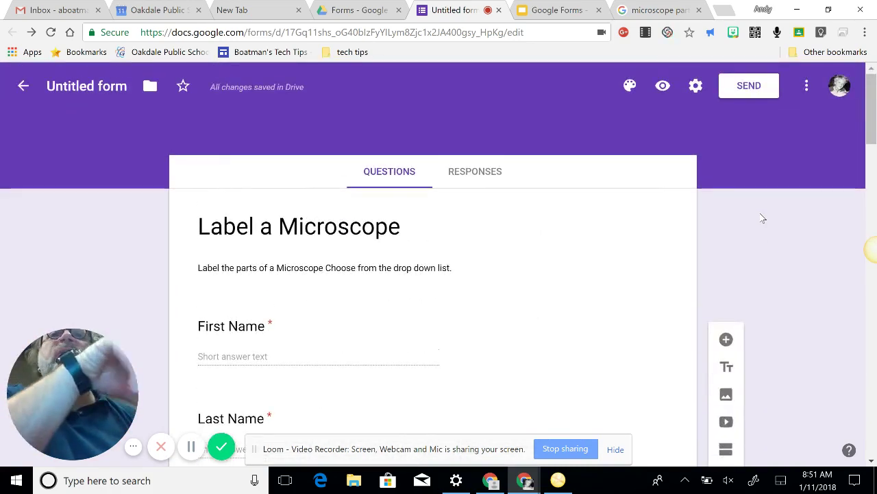
{"action": "left_click", "coordinate": [665, 89]}
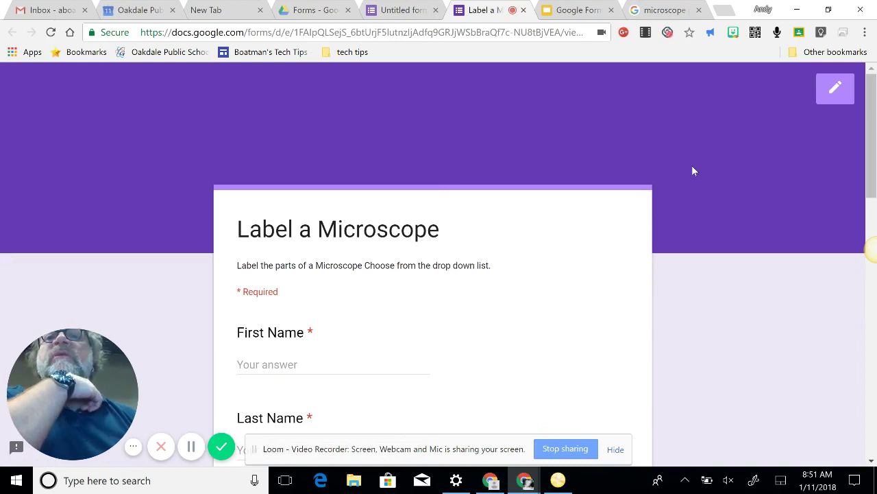
{"action": "scroll", "coordinate": [690, 181], "scroll_direction": "down", "scroll_amount": 2}
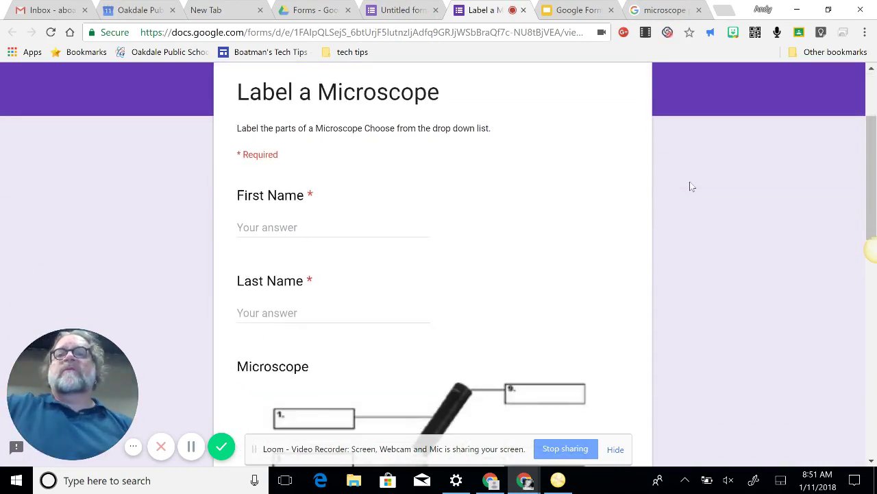
{"action": "scroll", "coordinate": [691, 184], "scroll_direction": "down", "scroll_amount": 6}
{"action": "scroll", "coordinate": [694, 183], "scroll_direction": "down", "scroll_amount": 2}
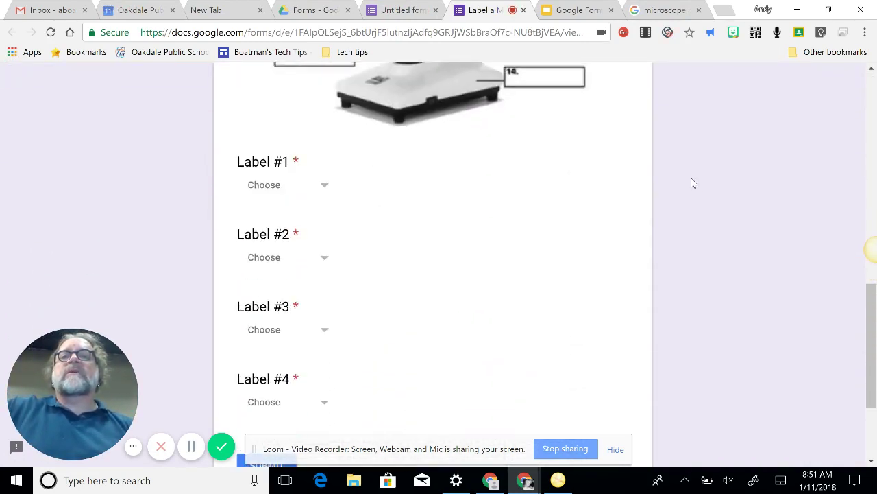
{"action": "left_click", "coordinate": [325, 186]}
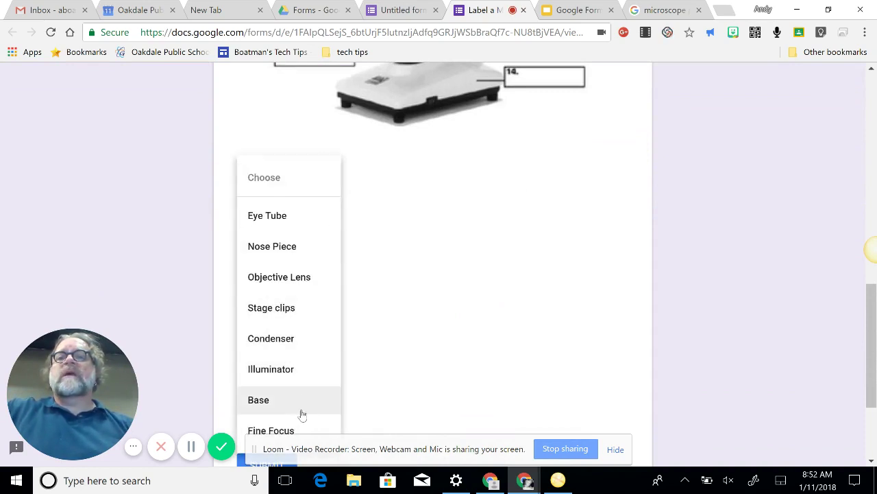
{"action": "left_click", "coordinate": [739, 190]}
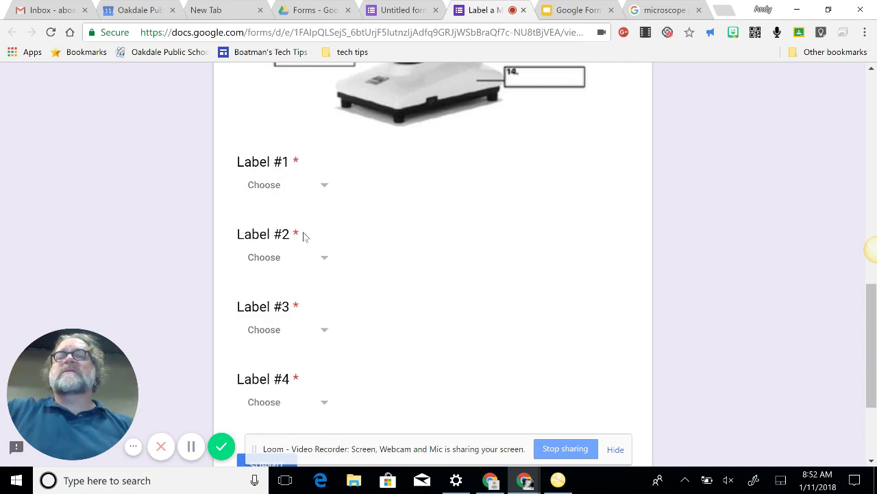
{"action": "scroll", "coordinate": [699, 200], "scroll_direction": "down", "scroll_amount": 3}
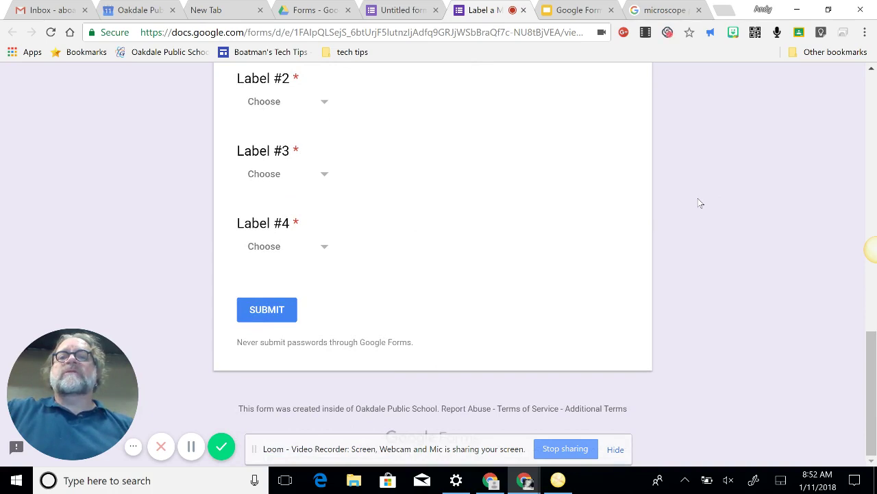
{"action": "scroll", "coordinate": [699, 200], "scroll_direction": "up", "scroll_amount": 5}
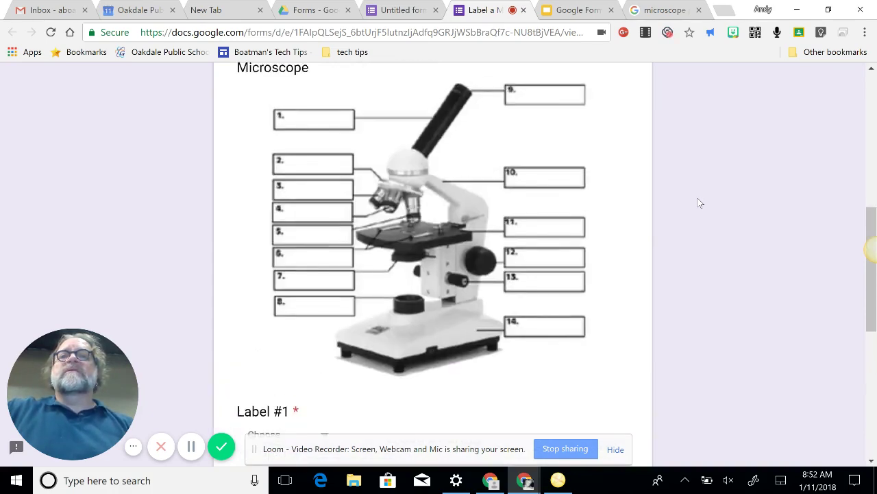
{"action": "scroll", "coordinate": [697, 201], "scroll_direction": "up", "scroll_amount": 7}
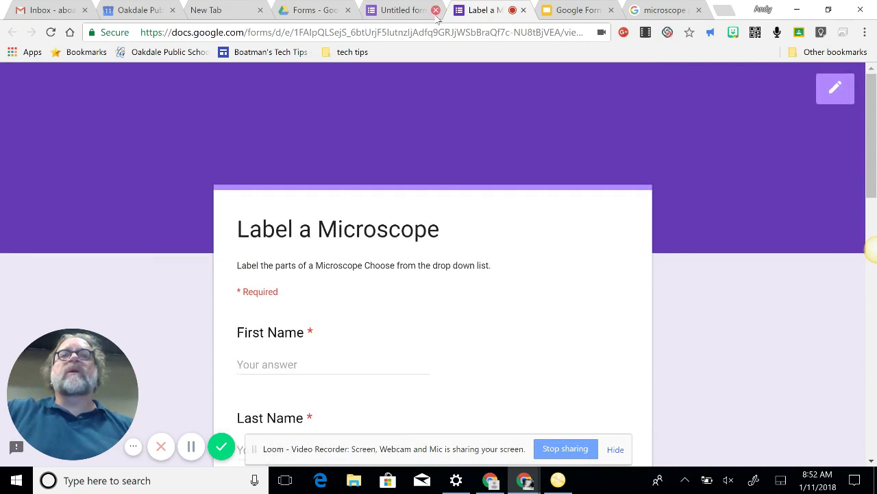
Return to the form editor and turn on collecting email addresses in the form's general settings
{"action": "left_click", "coordinate": [415, 14]}
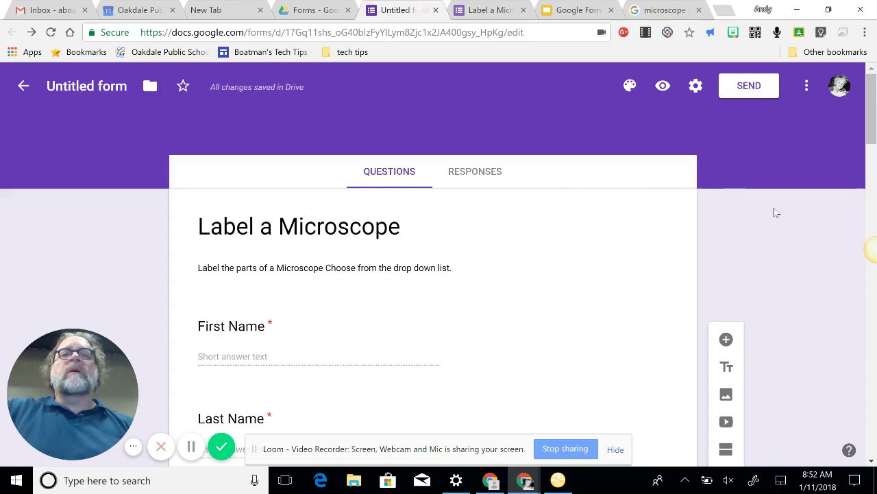
{"action": "scroll", "coordinate": [778, 214], "scroll_direction": "down", "scroll_amount": 5}
{"action": "scroll", "coordinate": [778, 213], "scroll_direction": "down", "scroll_amount": 2}
{"action": "scroll", "coordinate": [780, 216], "scroll_direction": "up", "scroll_amount": 7}
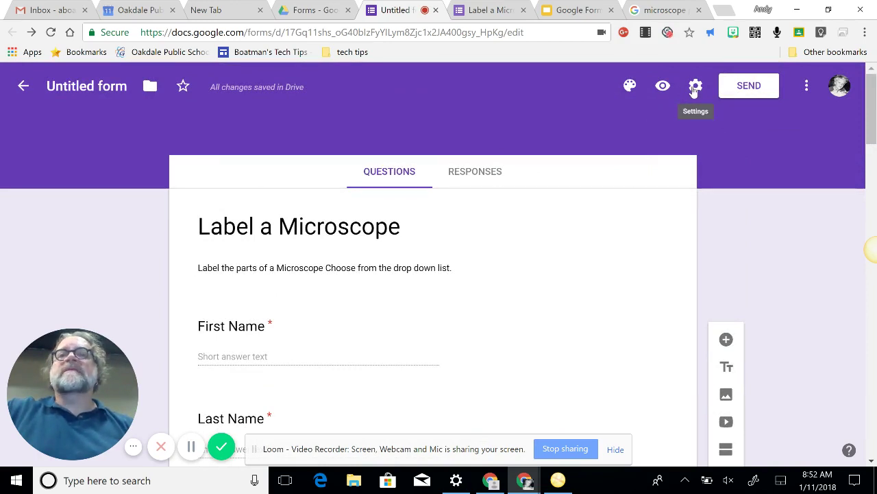
{"action": "left_click", "coordinate": [695, 87]}
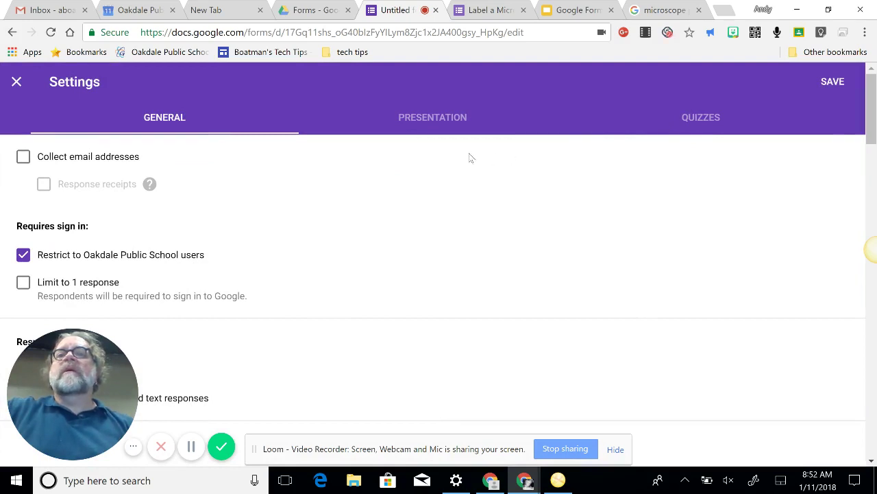
{"action": "left_click", "coordinate": [20, 158]}
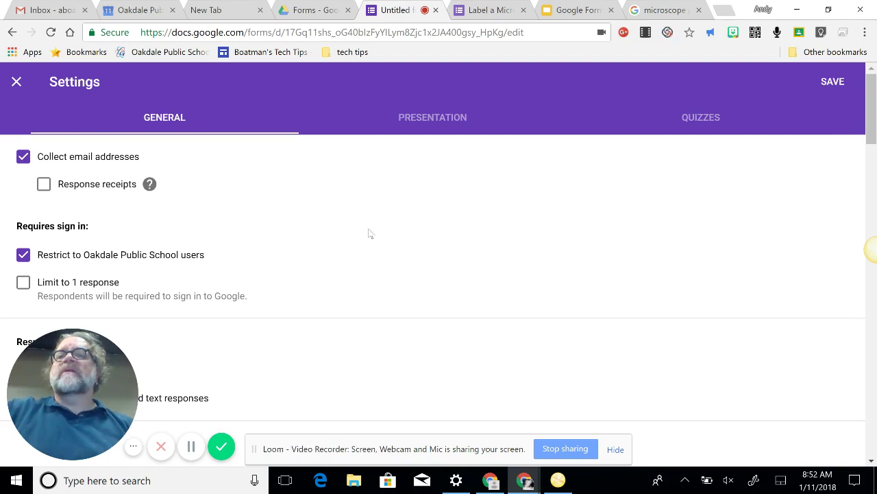
Make the form a quiz in its settings and save them
{"action": "left_click", "coordinate": [426, 122]}
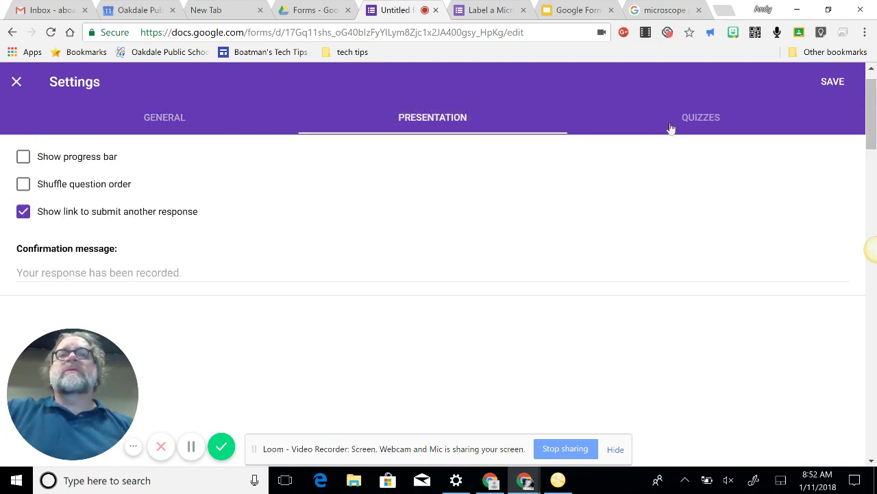
{"action": "left_click", "coordinate": [702, 118]}
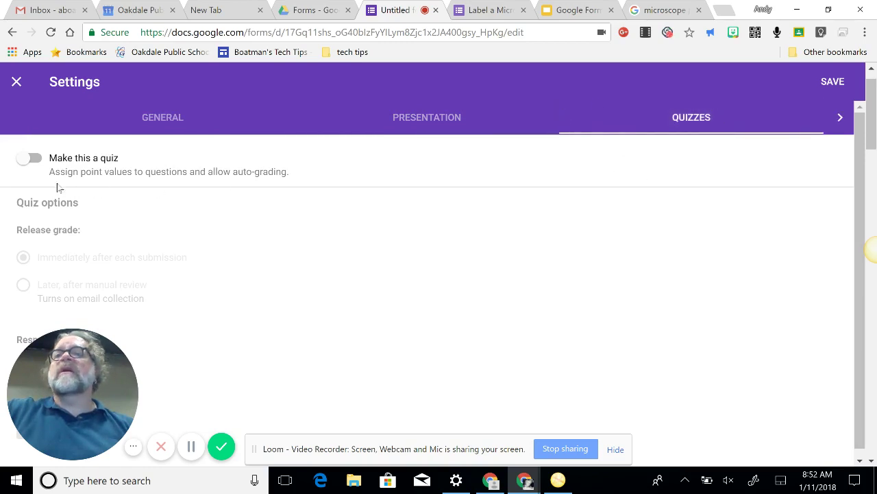
{"action": "left_click", "coordinate": [31, 159]}
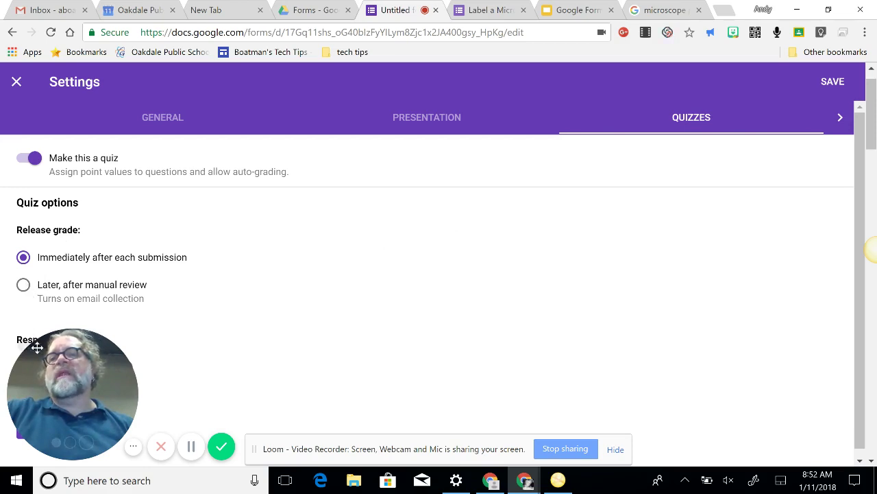
{"action": "left_click_drag", "start_coordinate": [137, 399], "coordinate": [663, 396]}
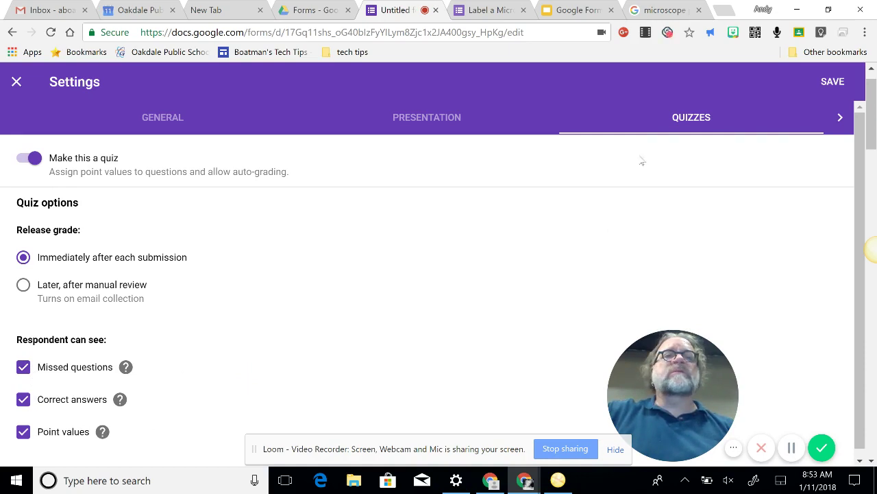
{"action": "mouse_move", "coordinate": [871, 120]}
{"action": "left_mouse_down"}
{"action": "mouse_move", "coordinate": [871, 164]}
{"action": "mouse_move", "coordinate": [870, 117]}
{"action": "left_mouse_up"}
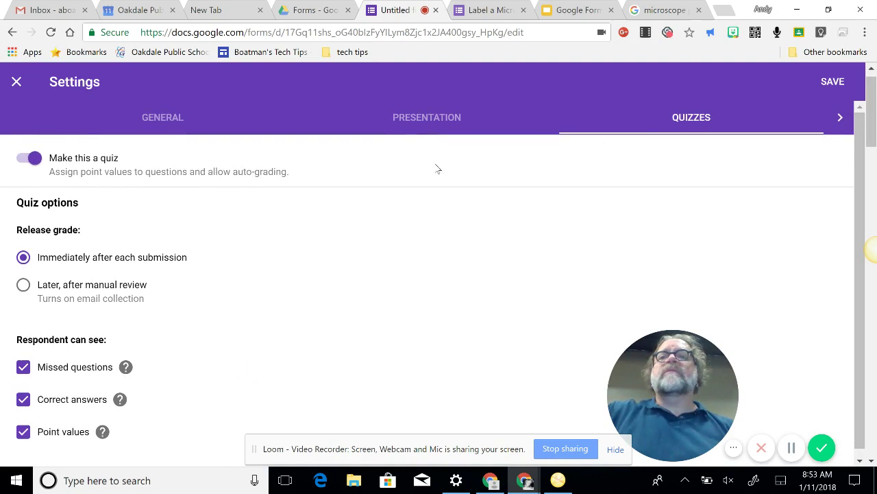
{"action": "left_click", "coordinate": [832, 83]}
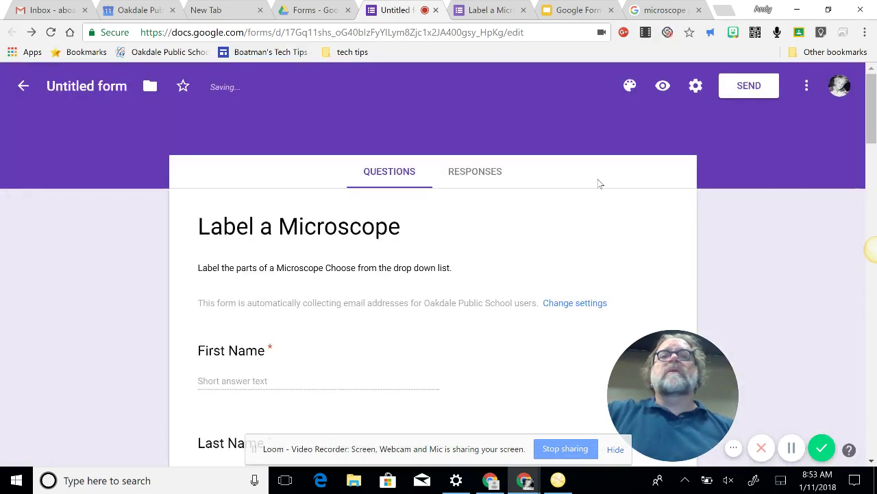
Open the answer key of the Label #1 question and mark Eye Tube as the correct answer
{"action": "scroll", "coordinate": [715, 188], "scroll_direction": "down", "scroll_amount": 5}
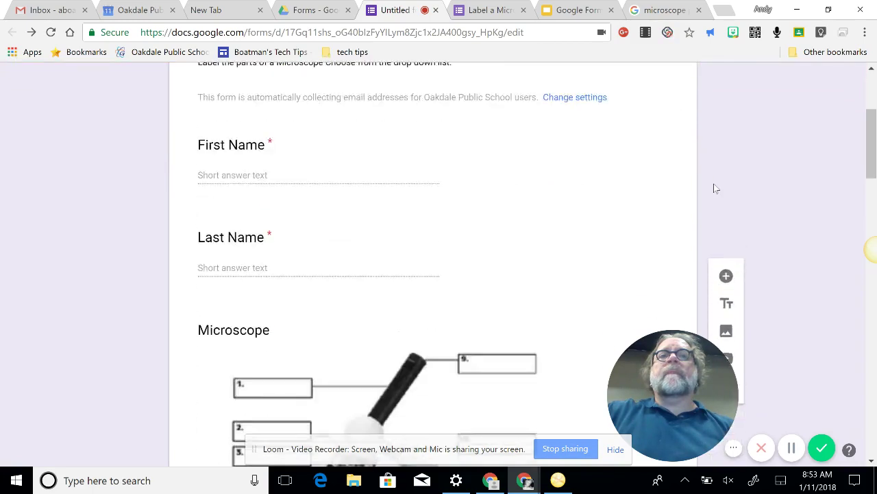
{"action": "scroll", "coordinate": [715, 189], "scroll_direction": "down", "scroll_amount": 7}
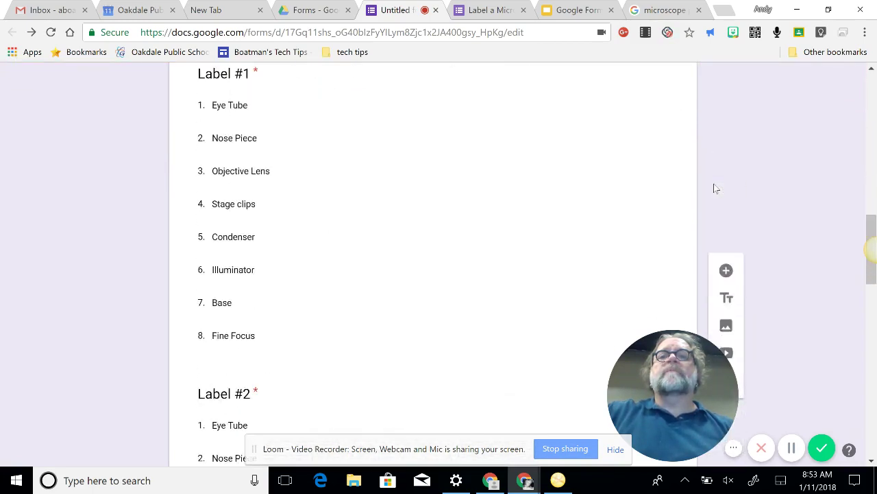
{"action": "scroll", "coordinate": [715, 189], "scroll_direction": "up", "scroll_amount": 12}
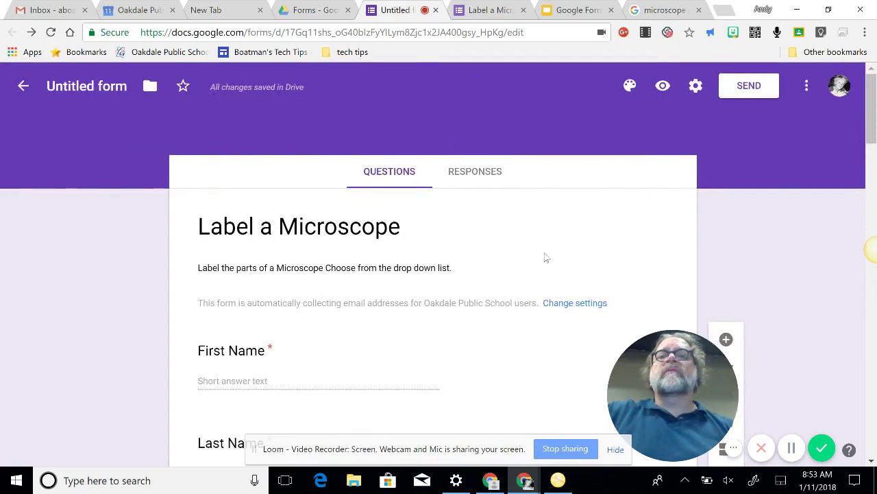
{"action": "scroll", "coordinate": [580, 232], "scroll_direction": "down", "scroll_amount": 1}
{"action": "scroll", "coordinate": [580, 233], "scroll_direction": "down", "scroll_amount": 6}
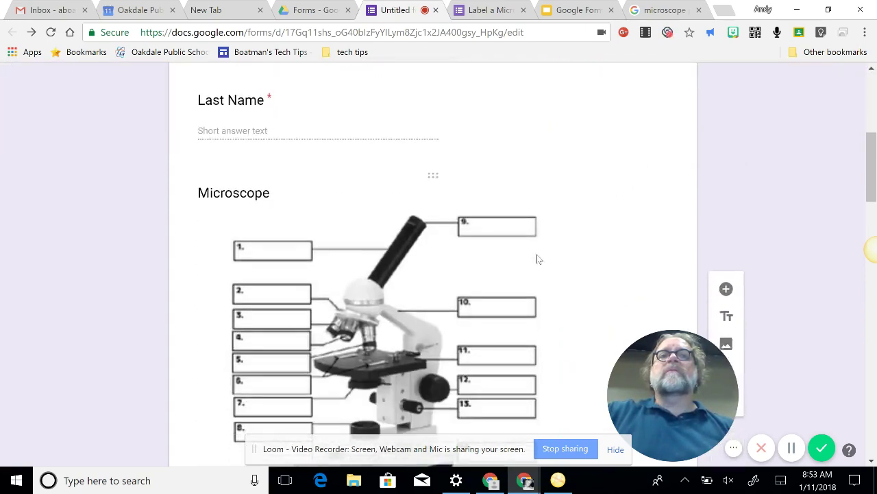
{"action": "scroll", "coordinate": [538, 259], "scroll_direction": "down", "scroll_amount": 4}
{"action": "left_click", "coordinate": [433, 248]}
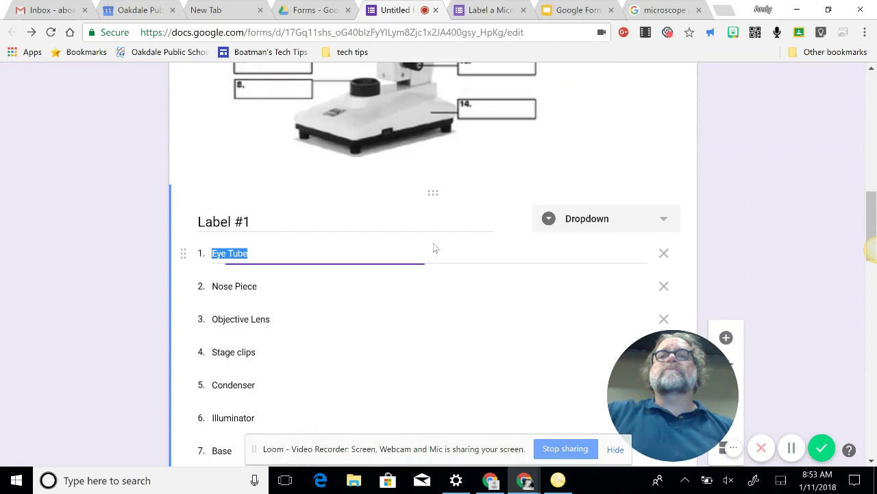
{"action": "scroll", "coordinate": [799, 153], "scroll_direction": "down", "scroll_amount": 4}
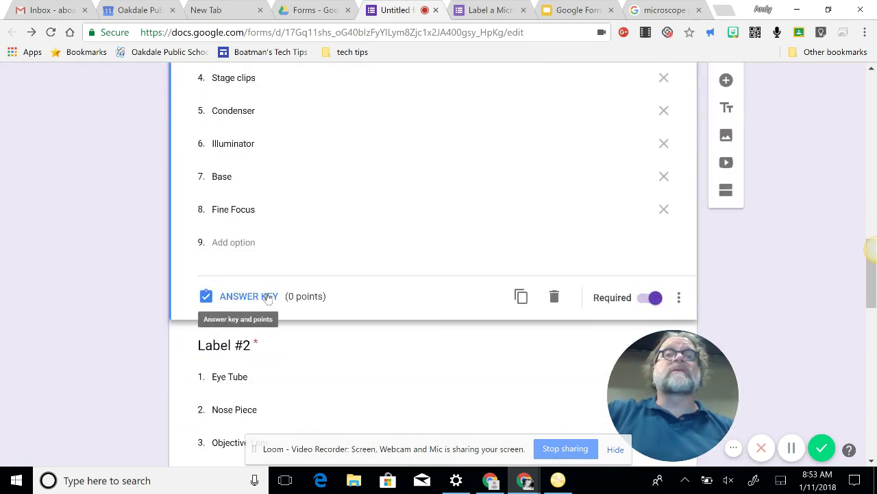
{"action": "scroll", "coordinate": [804, 149], "scroll_direction": "up", "scroll_amount": 5}
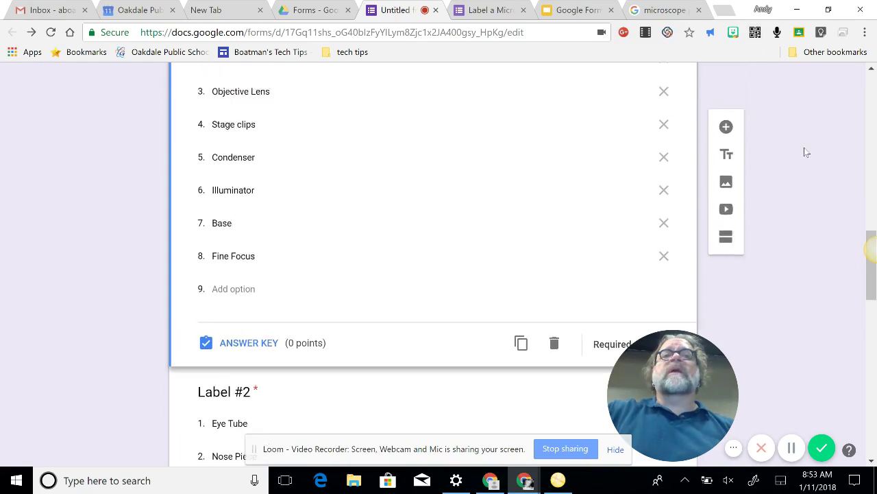
{"action": "scroll", "coordinate": [805, 151], "scroll_direction": "up", "scroll_amount": 8}
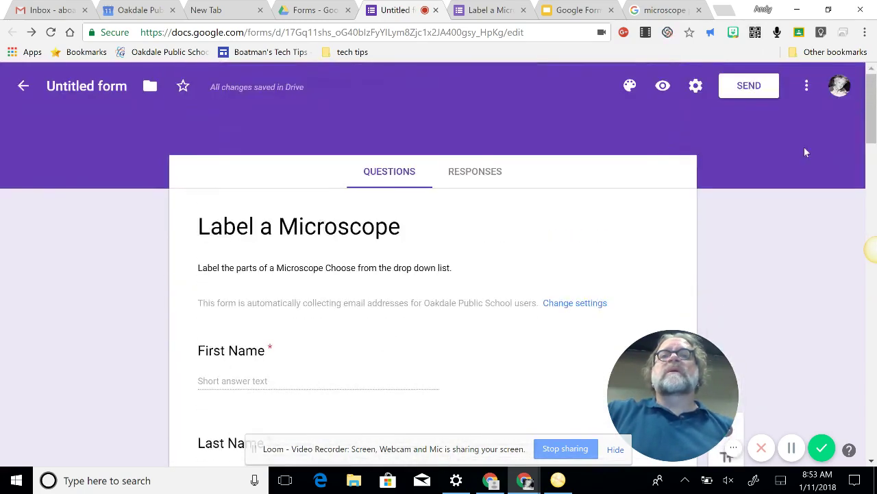
{"action": "scroll", "coordinate": [805, 151], "scroll_direction": "down", "scroll_amount": 2}
{"action": "scroll", "coordinate": [806, 152], "scroll_direction": "down", "scroll_amount": 10}
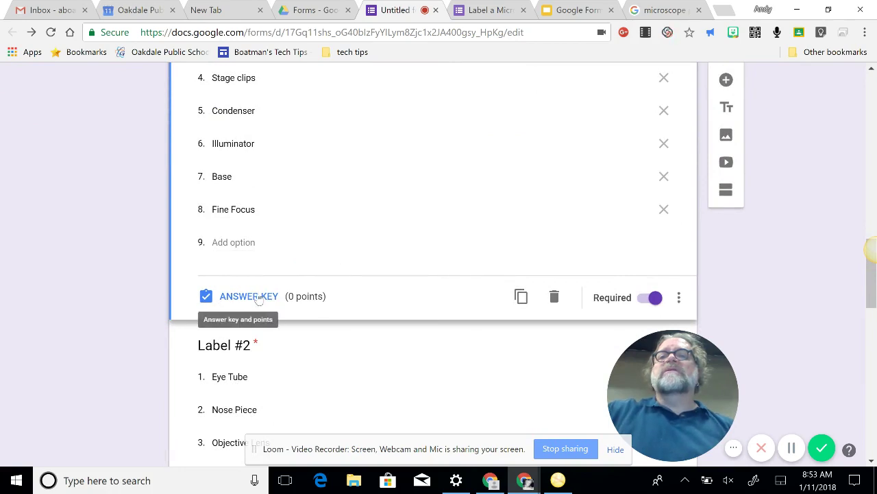
{"action": "left_click", "coordinate": [259, 297]}
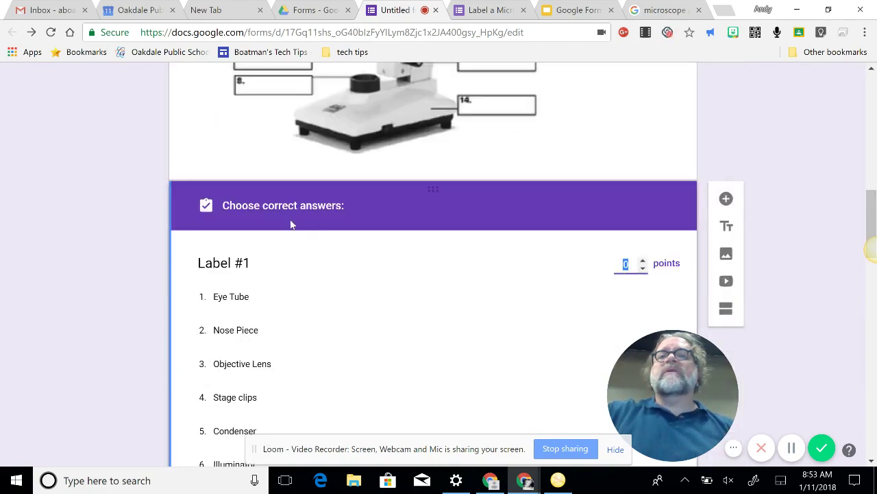
{"action": "left_click", "coordinate": [239, 304]}
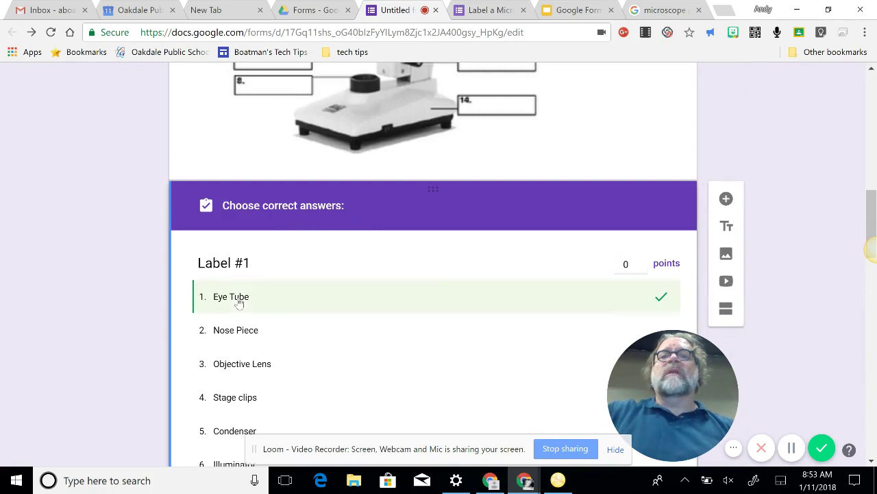
Set the point value of the Label #1 question to 10
{"action": "left_click", "coordinate": [643, 261]}
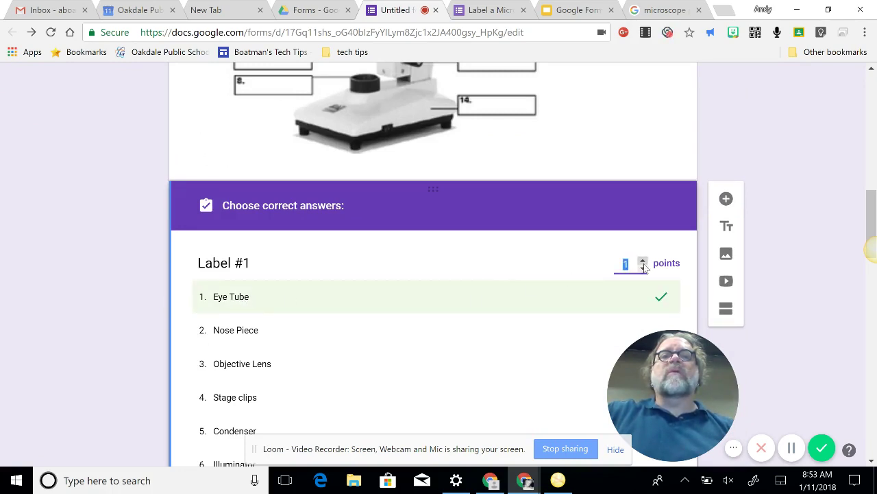
{"action": "left_click", "coordinate": [643, 261]}
{"action": "left_click", "coordinate": [643, 262]}
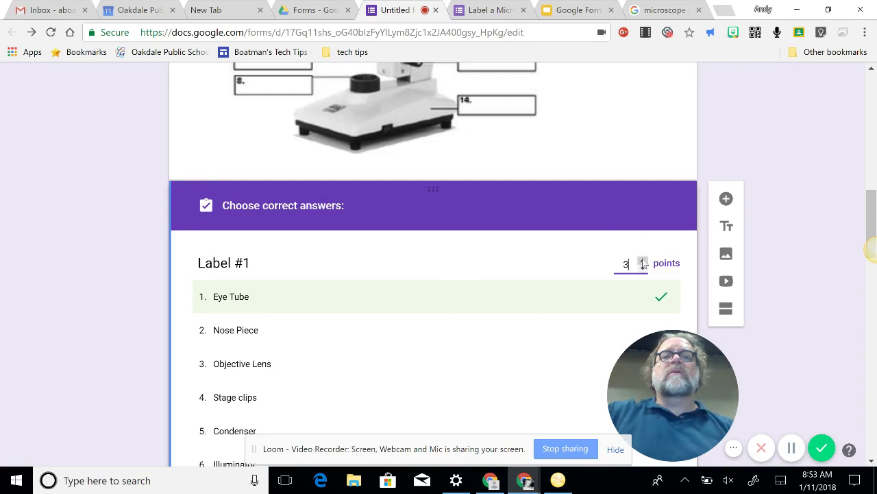
{"action": "left_click", "coordinate": [643, 261]}
{"action": "left_click", "coordinate": [643, 261]}
{"action": "left_click", "coordinate": [643, 261]}
{"action": "left_click", "coordinate": [643, 261]}
{"action": "left_click", "coordinate": [643, 261]}
{"action": "left_click", "coordinate": [643, 261]}
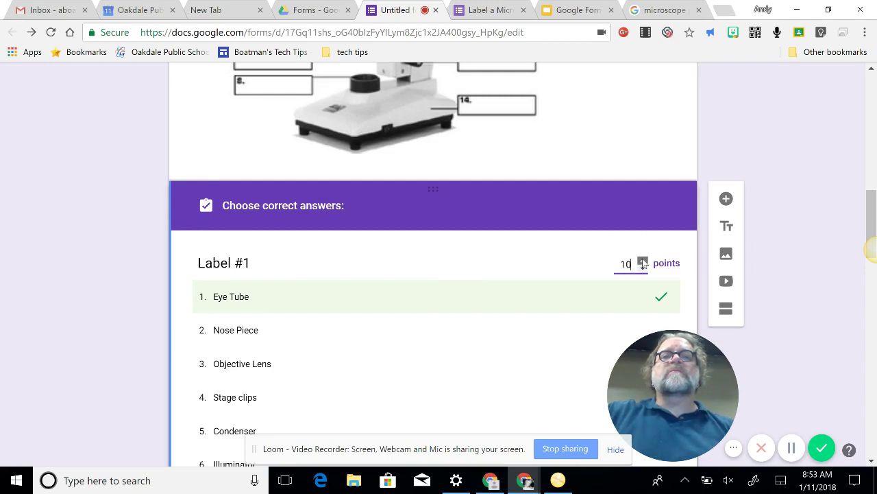
{"action": "left_click", "coordinate": [813, 224]}
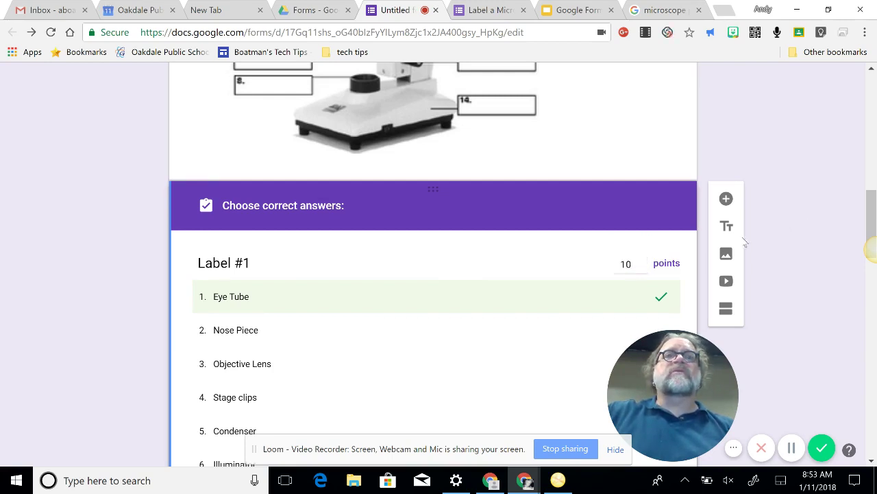
Set the point value of the Label #1 question to 7
{"action": "left_click", "coordinate": [643, 269]}
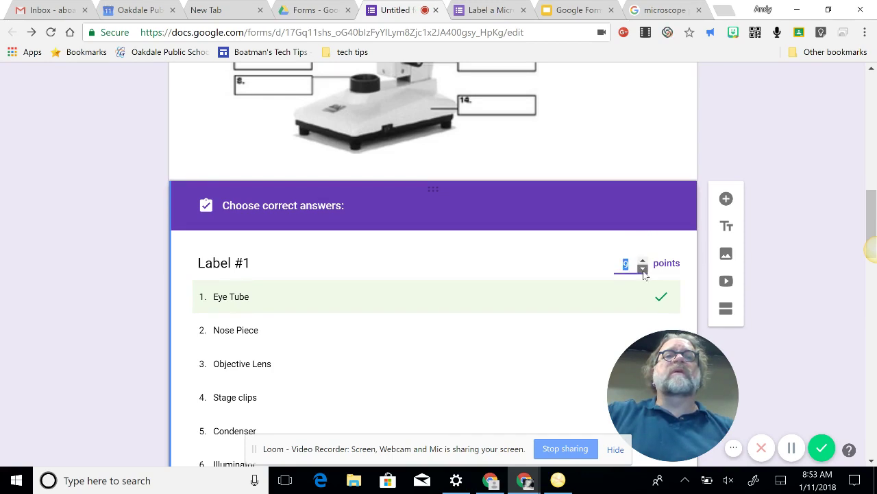
{"action": "left_click", "coordinate": [643, 269]}
{"action": "left_click", "coordinate": [643, 269]}
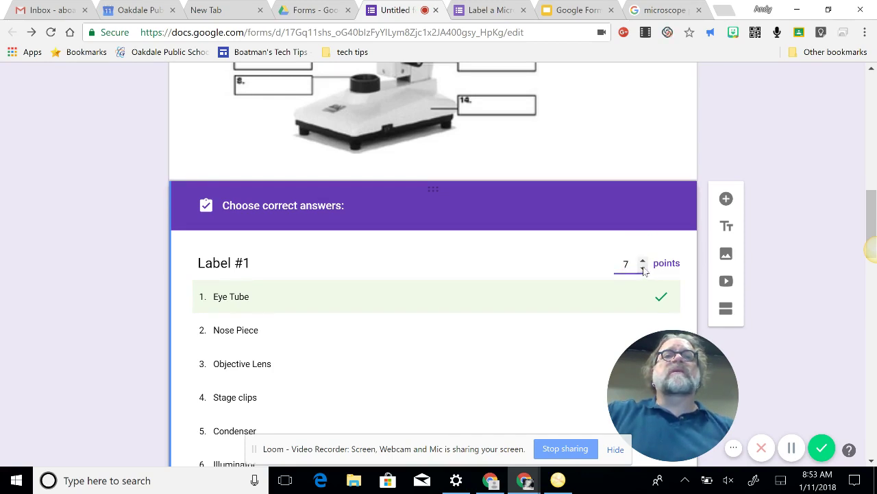
{"action": "left_click", "coordinate": [643, 269]}
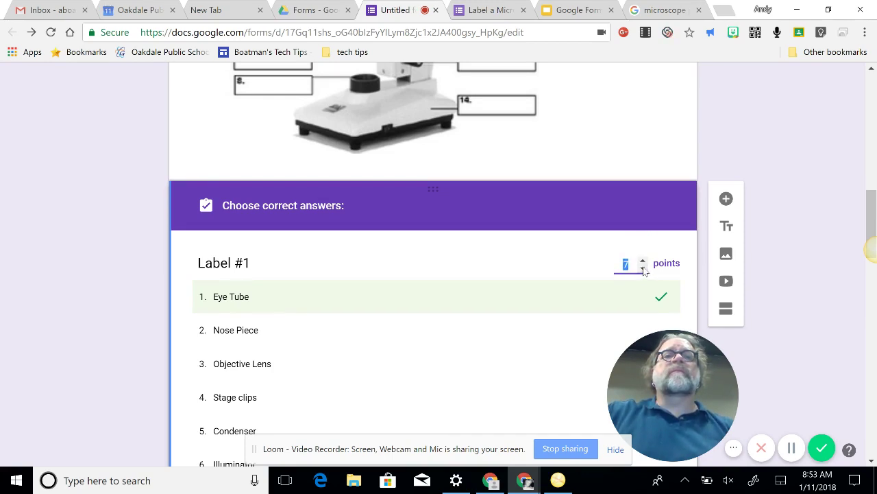
{"action": "left_click", "coordinate": [782, 216]}
Open the answer key of the Label #2 question and mark Nose Piece as the correct answer
{"action": "scroll", "coordinate": [781, 216], "scroll_direction": "down", "scroll_amount": 5}
{"action": "scroll", "coordinate": [434, 251], "scroll_direction": "down", "scroll_amount": 3}
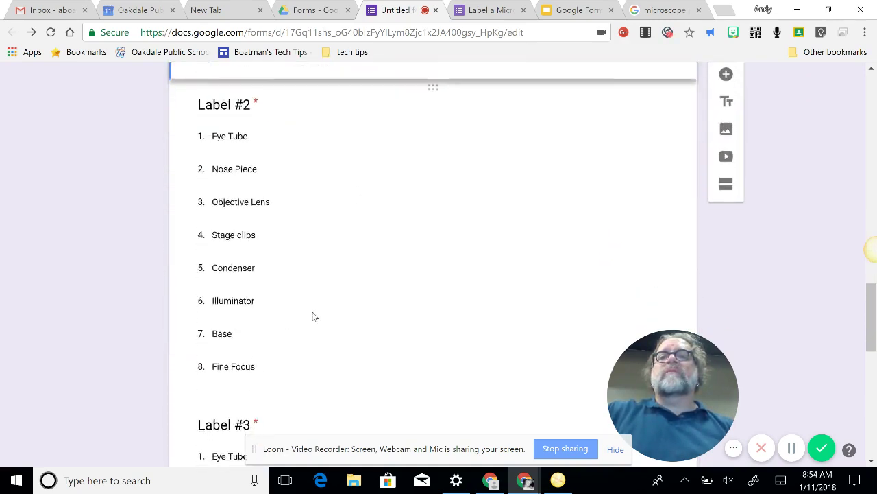
{"action": "scroll", "coordinate": [318, 299], "scroll_direction": "down", "scroll_amount": 1}
{"action": "left_click", "coordinate": [321, 286]}
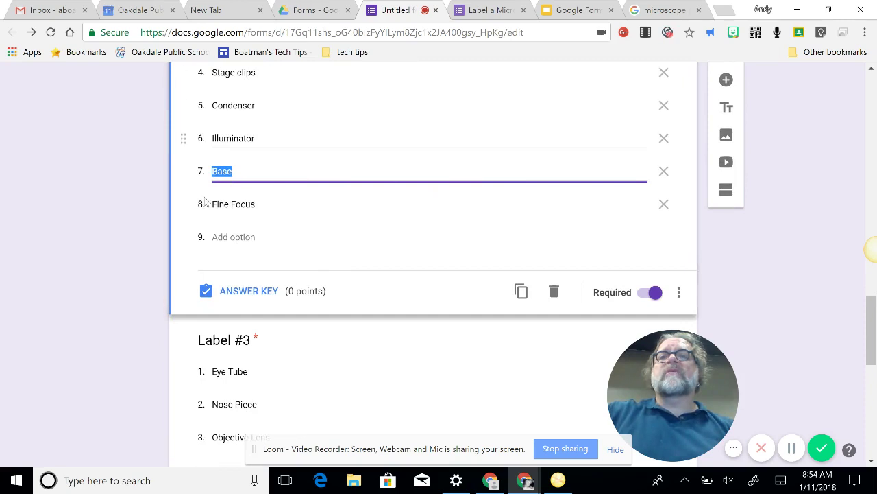
{"action": "left_click", "coordinate": [242, 292]}
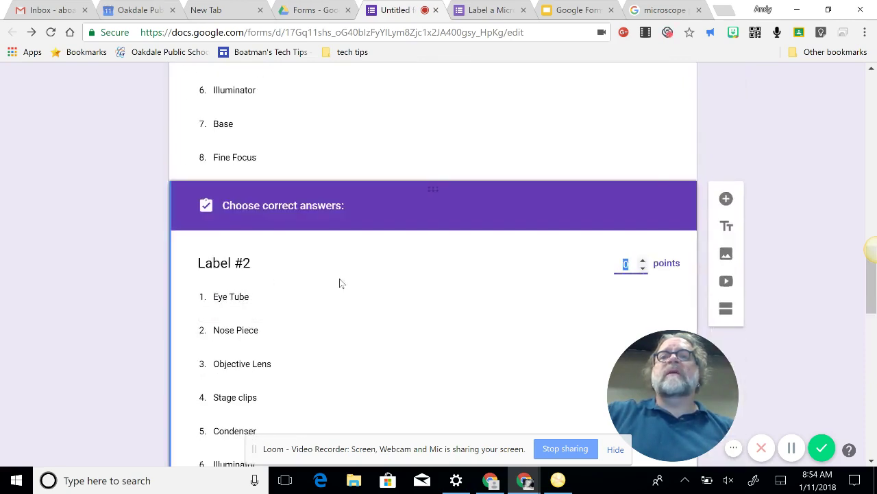
{"action": "left_click", "coordinate": [247, 333]}
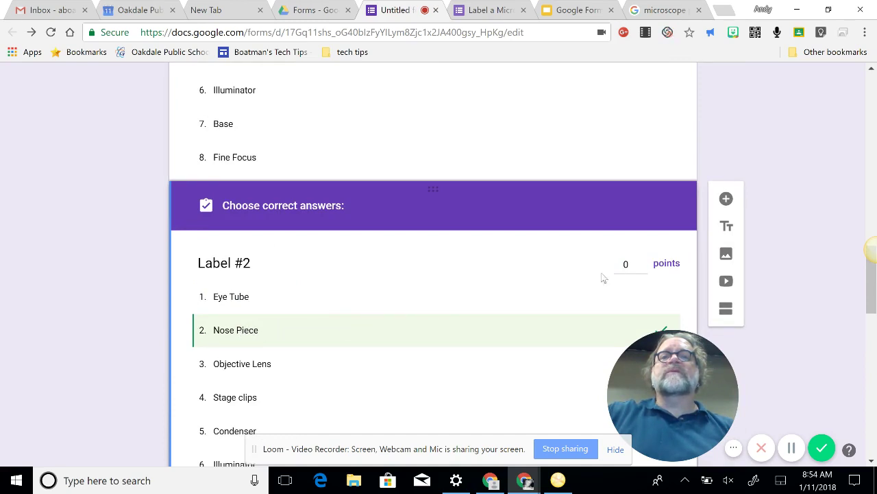
Set the point value of the Label #2 question to 7
{"action": "left_click", "coordinate": [643, 261]}
{"action": "left_click", "coordinate": [643, 261]}
{"action": "left_click", "coordinate": [642, 262]}
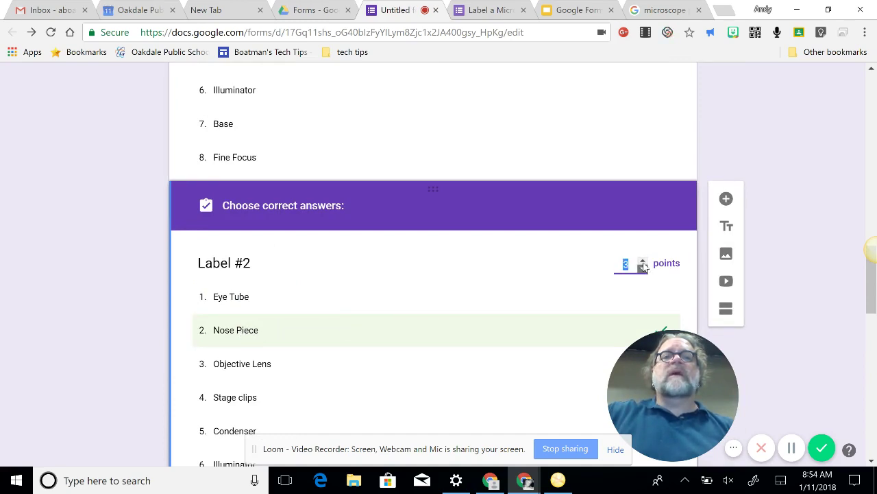
{"action": "left_click", "coordinate": [644, 263]}
{"action": "left_click", "coordinate": [643, 263]}
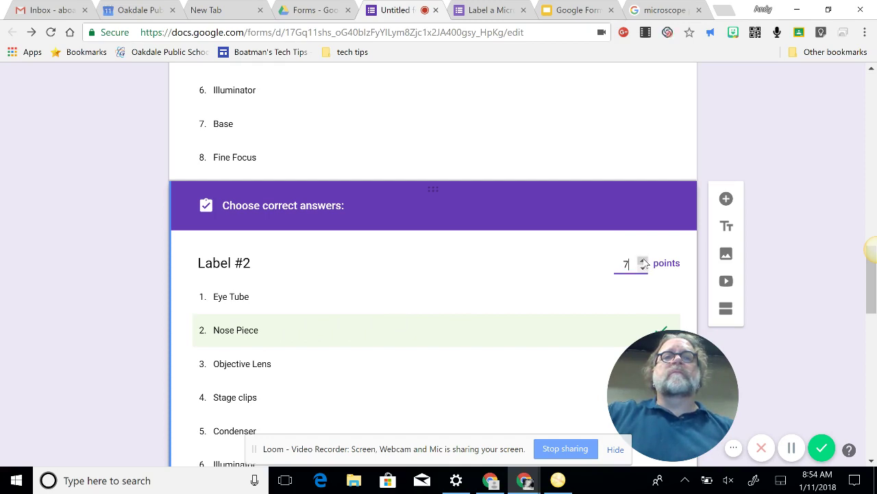
{"action": "scroll", "coordinate": [796, 246], "scroll_direction": "down", "scroll_amount": 4}
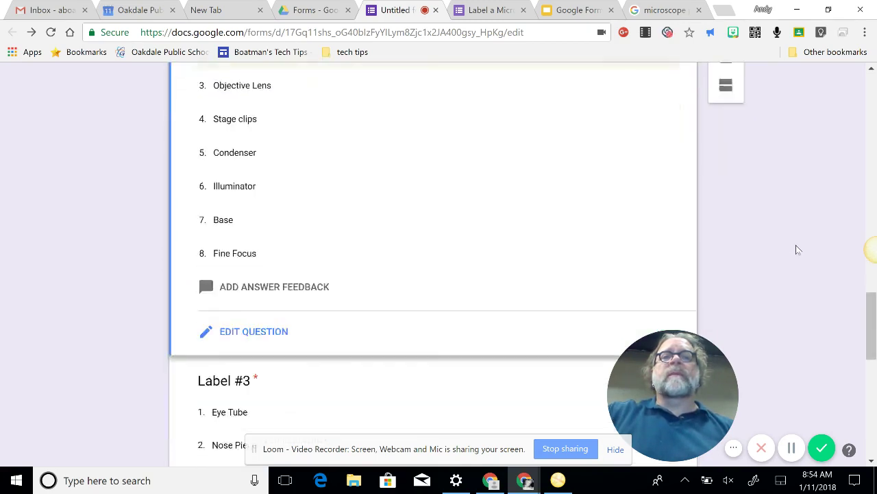
Open the answer key of the Label #3 question and mark Objective Lens as the correct answer
{"action": "scroll", "coordinate": [796, 249], "scroll_direction": "down", "scroll_amount": 5}
{"action": "left_click", "coordinate": [583, 269]}
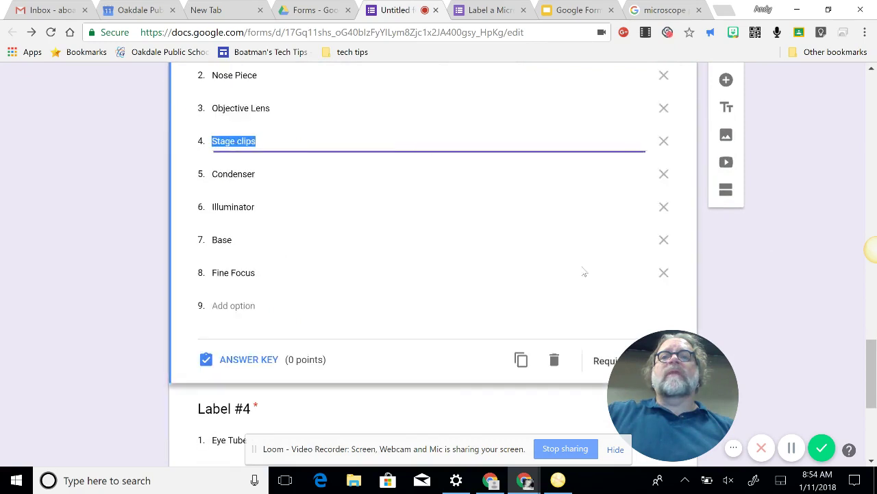
{"action": "left_click", "coordinate": [248, 359]}
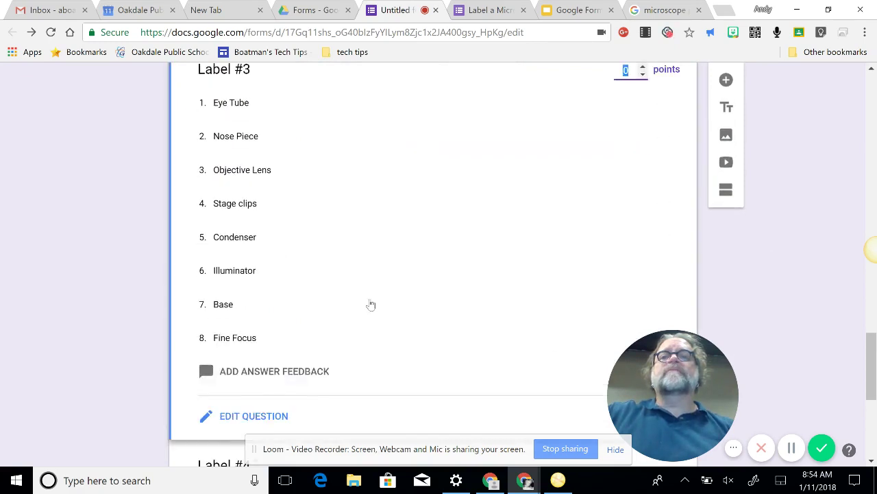
{"action": "left_click", "coordinate": [517, 177]}
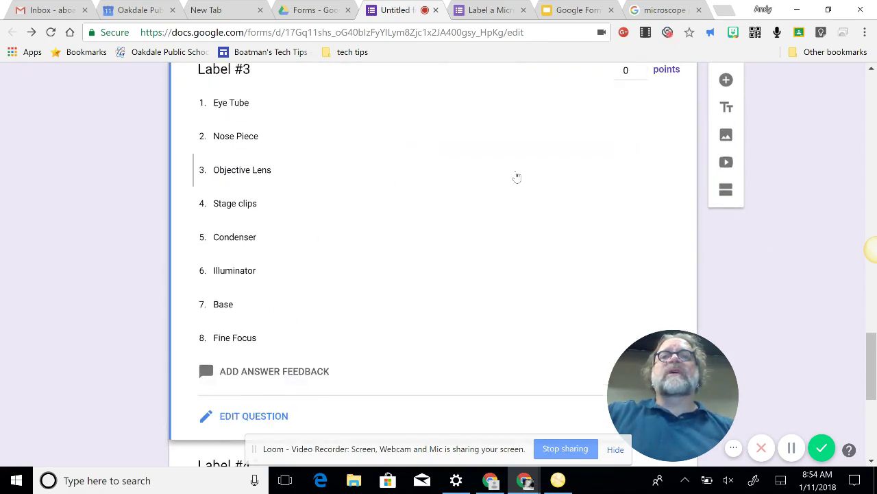
{"action": "left_click", "coordinate": [517, 176]}
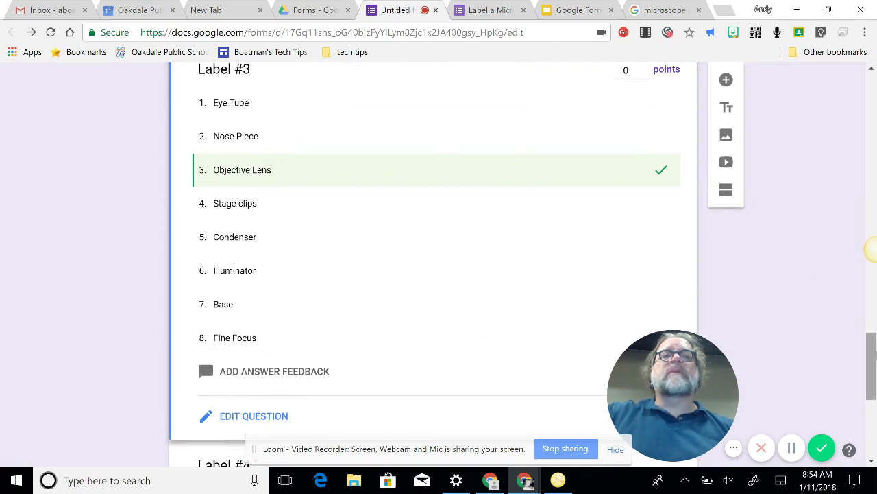
Rename the untitled form file to "Label a Microscope"
{"action": "left_click_drag", "start_coordinate": [873, 356], "coordinate": [869, 148]}
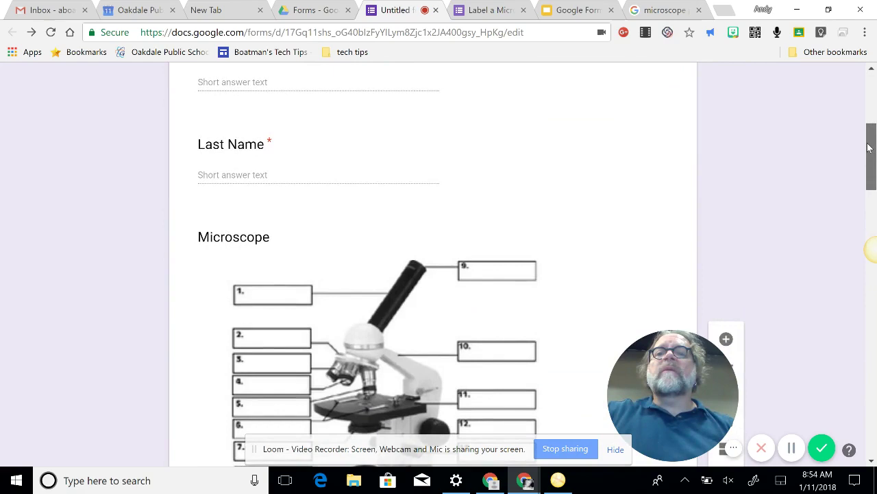
{"action": "left_click_drag", "start_coordinate": [869, 147], "coordinate": [820, 378]}
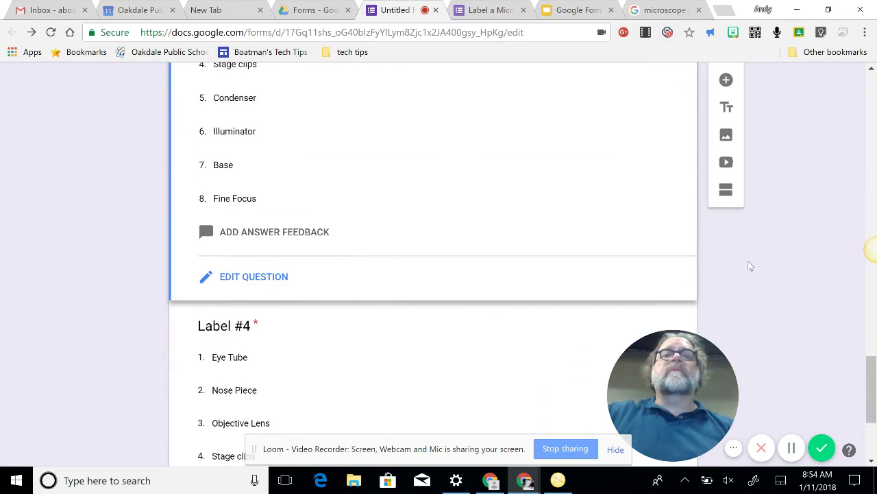
{"action": "left_click_drag", "start_coordinate": [874, 364], "coordinate": [873, 84]}
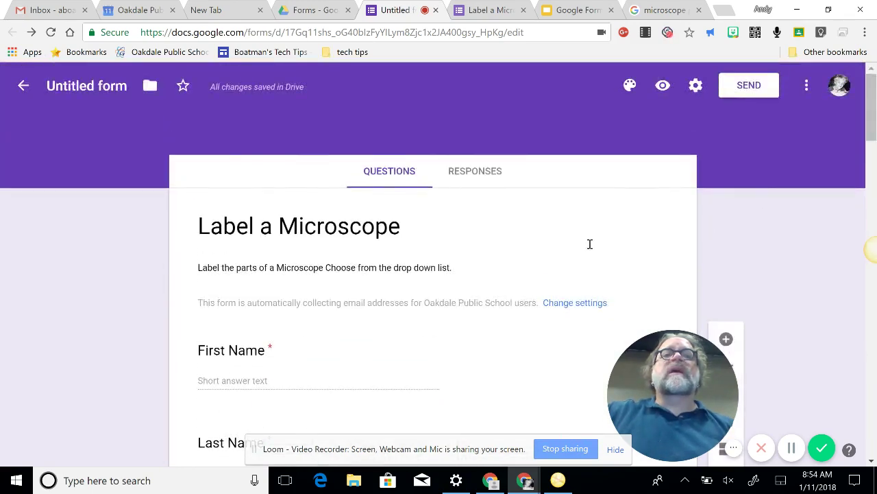
{"action": "left_click_drag", "start_coordinate": [677, 393], "coordinate": [81, 382]}
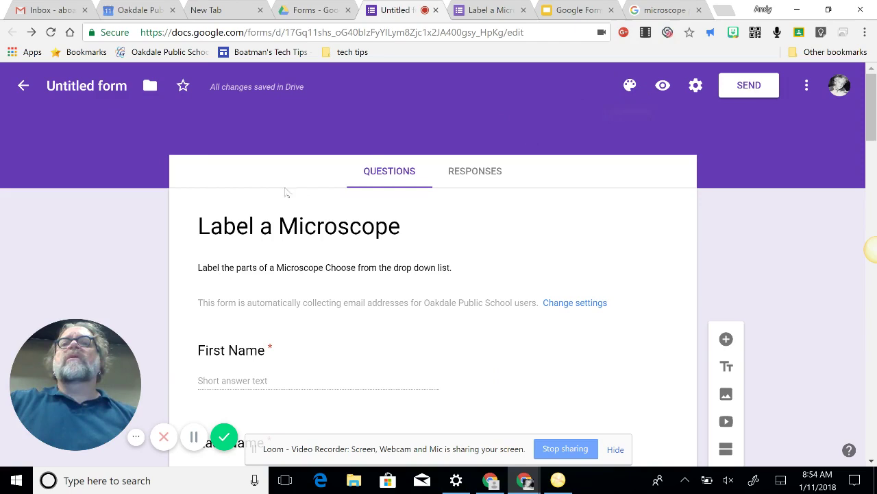
{"action": "left_click", "coordinate": [66, 91]}
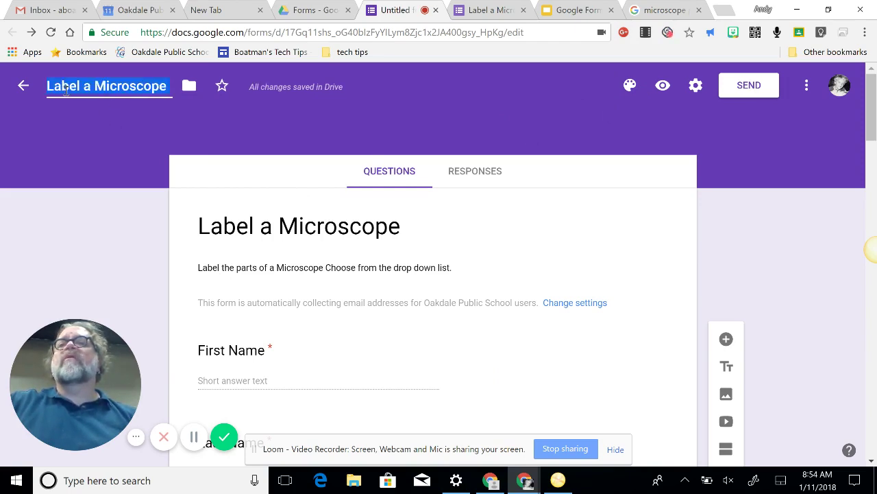
Review the form's quiz settings and close them without changes
{"action": "left_click", "coordinate": [696, 89]}
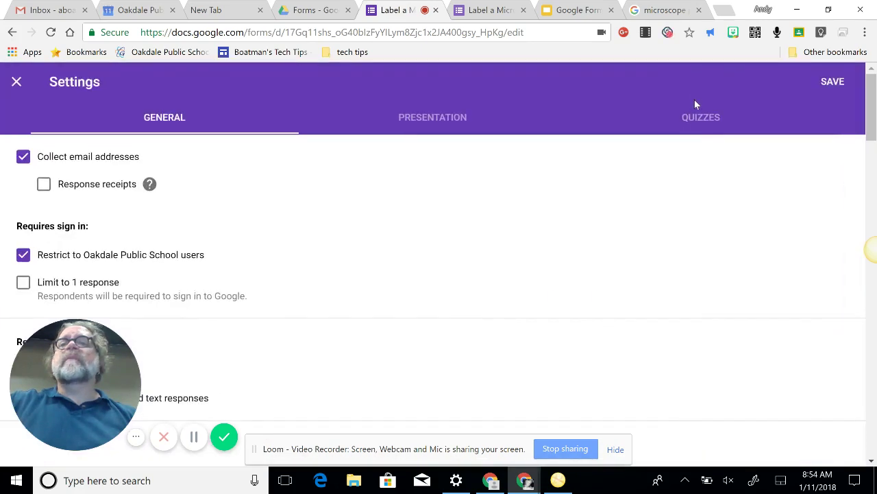
{"action": "left_click", "coordinate": [719, 127]}
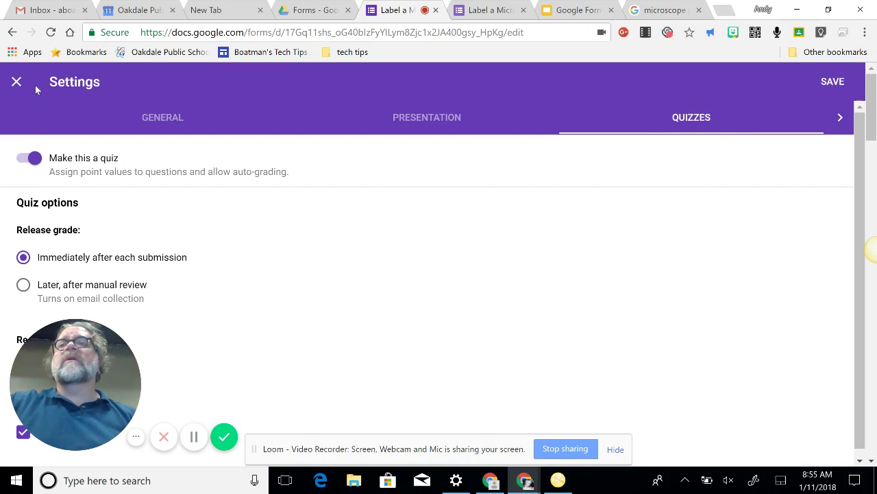
{"action": "left_click", "coordinate": [15, 86]}
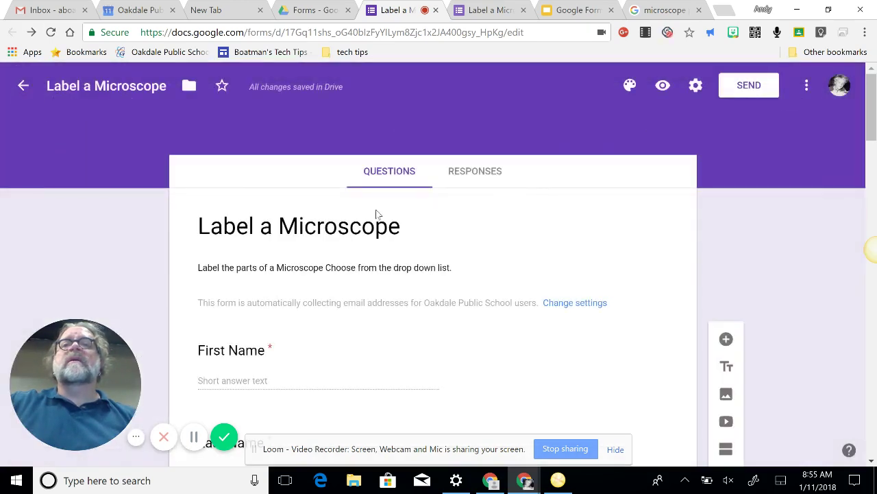
Preview the form and check the Label #1 drop-down choices and the point values of the label questions
{"action": "left_click", "coordinate": [663, 87]}
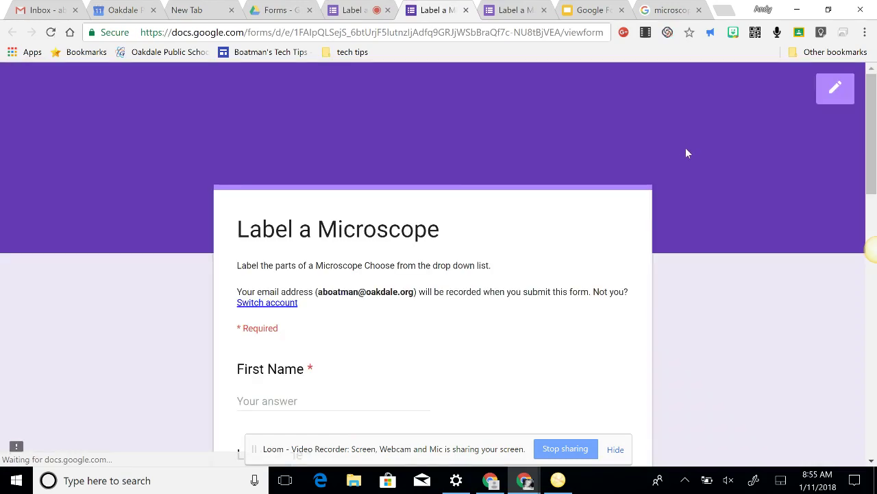
{"action": "scroll", "coordinate": [715, 162], "scroll_direction": "down", "scroll_amount": 10}
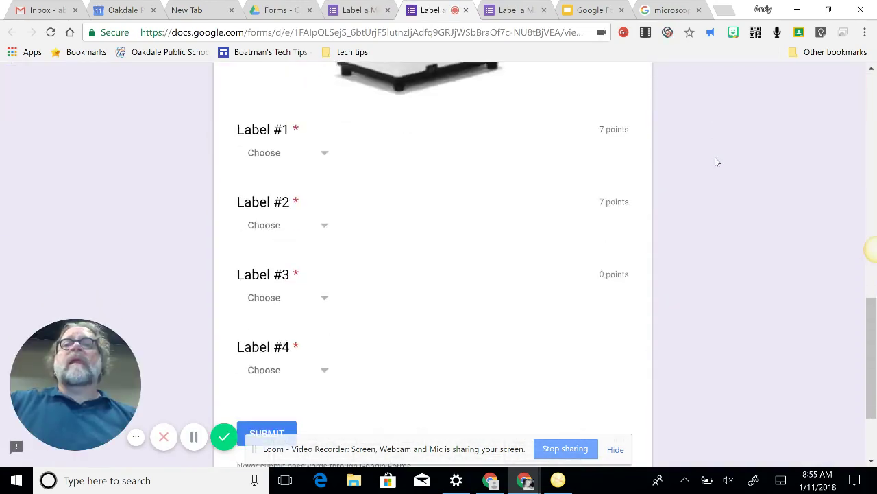
{"action": "left_click", "coordinate": [324, 155]}
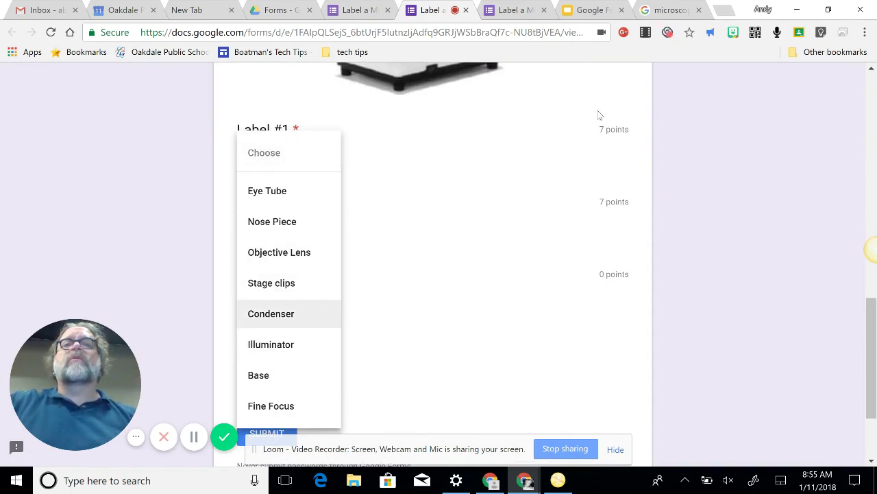
{"action": "left_click", "coordinate": [717, 206]}
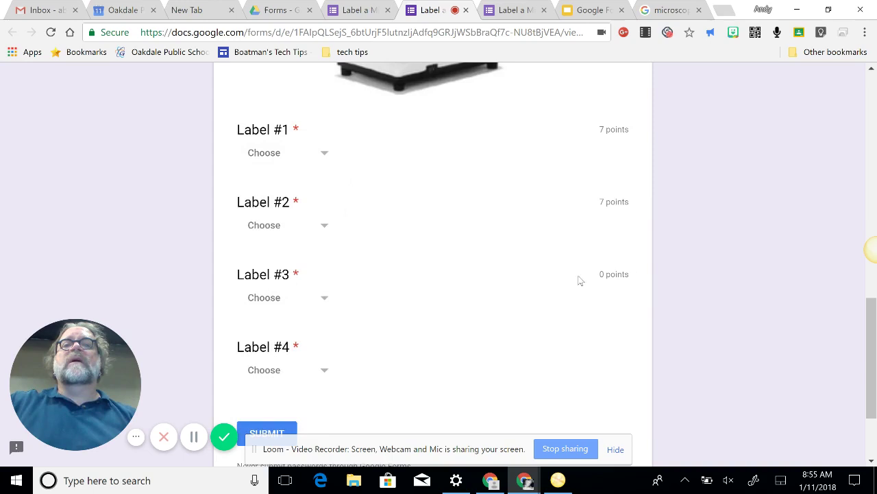
{"action": "scroll", "coordinate": [871, 226], "scroll_direction": "up", "scroll_amount": 10}
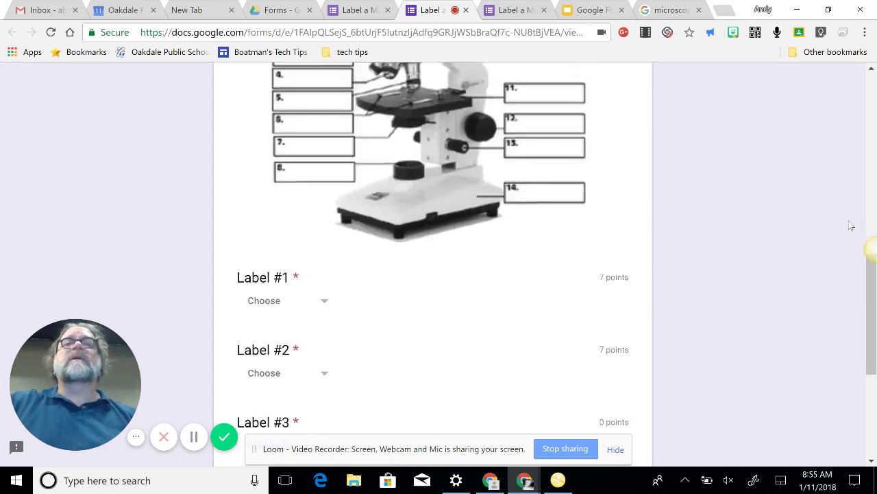
{"action": "scroll", "coordinate": [815, 214], "scroll_direction": "up", "scroll_amount": 2}
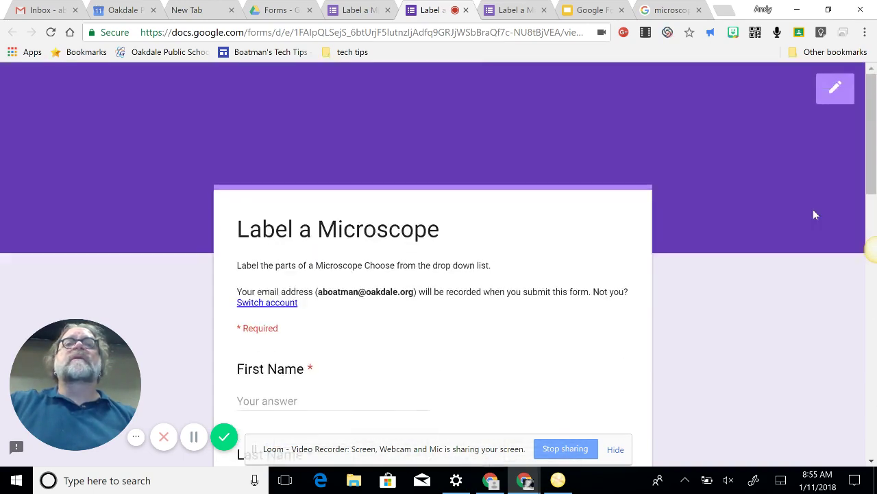
Return to the form editor and copy the form's shortened link from the sending options
{"action": "left_click", "coordinate": [357, 13]}
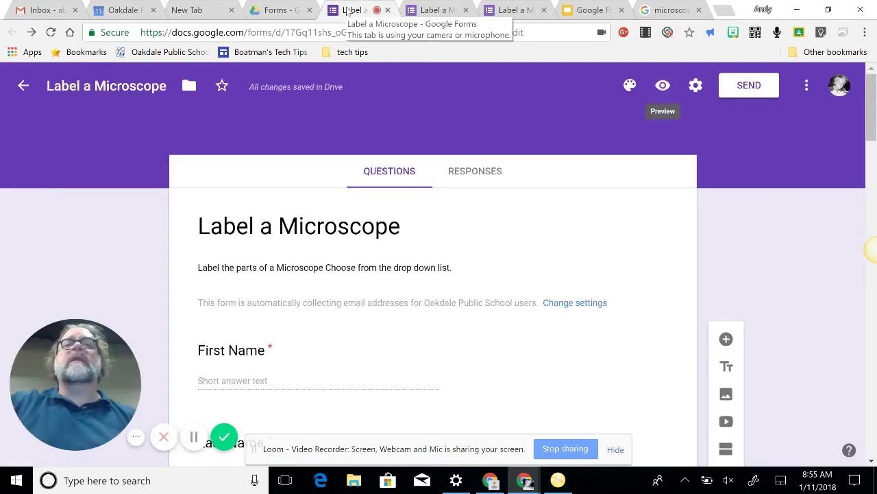
{"action": "left_click", "coordinate": [750, 88]}
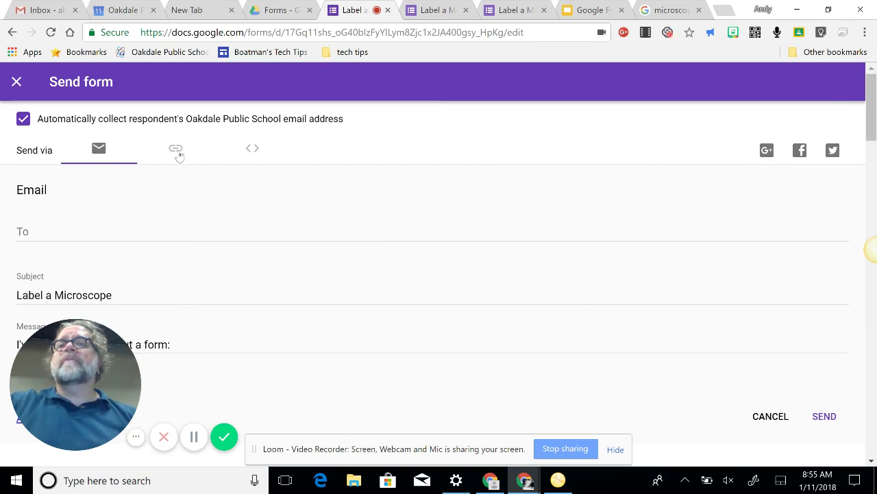
{"action": "left_click", "coordinate": [176, 153]}
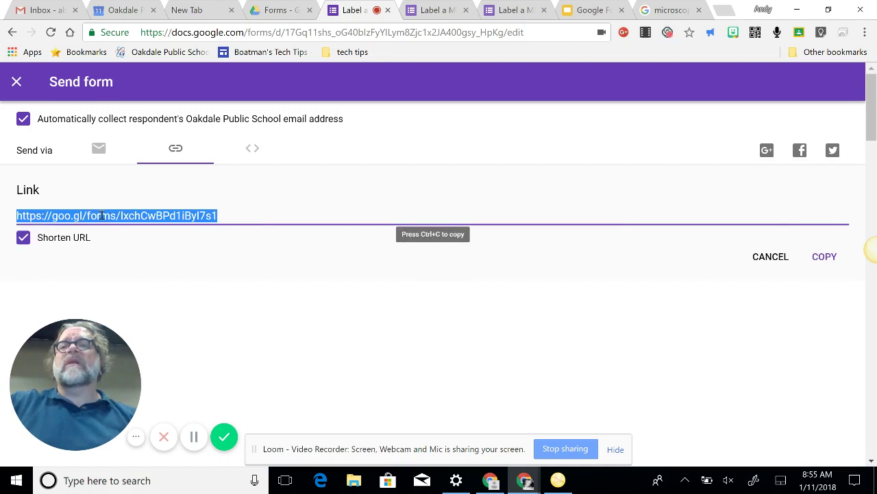
{"action": "right_click", "coordinate": [102, 216]}
{"action": "left_click", "coordinate": [127, 230]}
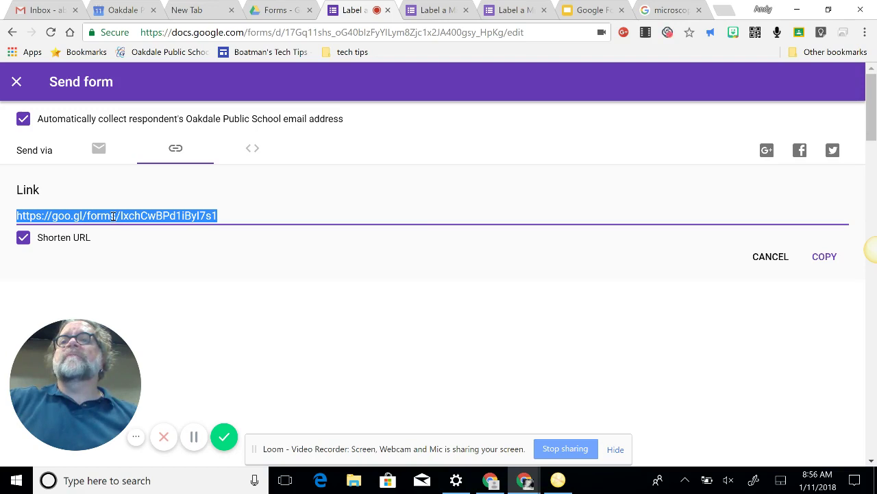
{"action": "right_click", "coordinate": [113, 216]}
{"action": "left_click", "coordinate": [144, 226]}
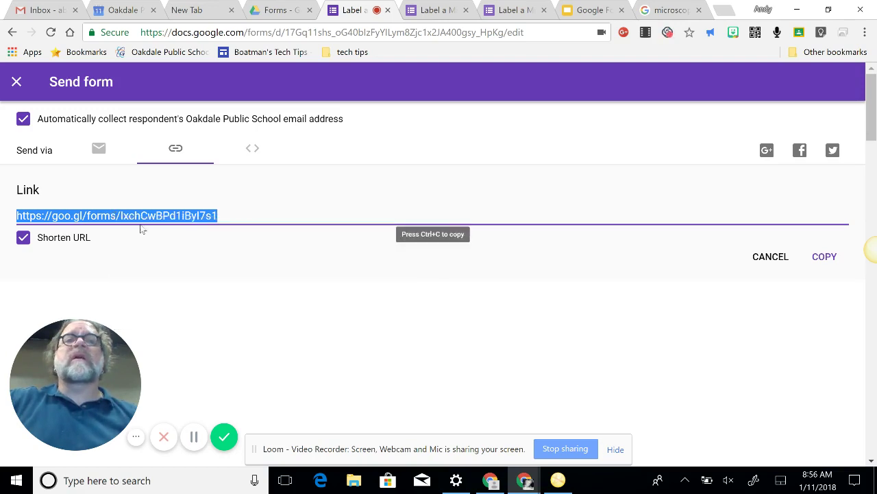
{"action": "left_click", "coordinate": [824, 257]}
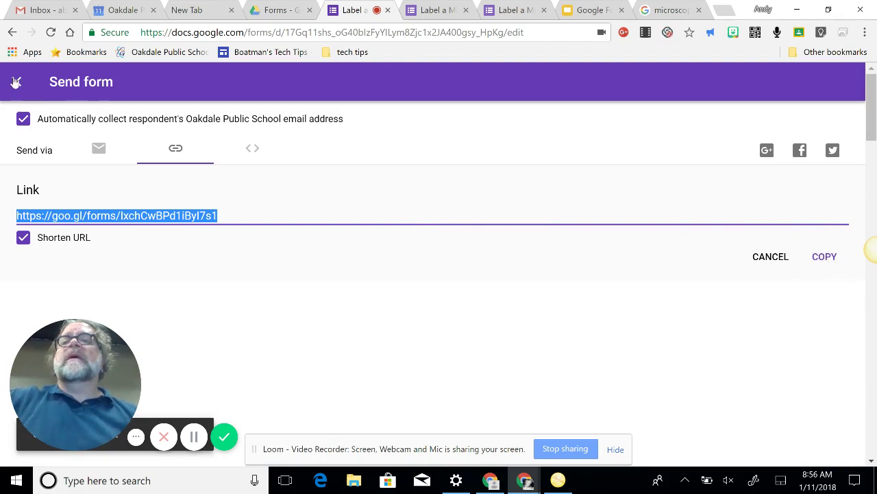
{"action": "left_click", "coordinate": [16, 83]}
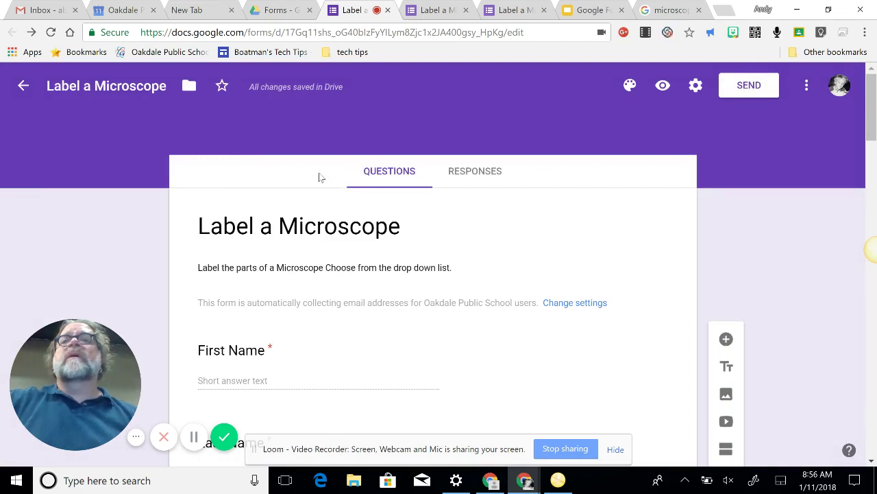
Open Google Classroom in a new browser tab
{"action": "left_click", "coordinate": [724, 10]}
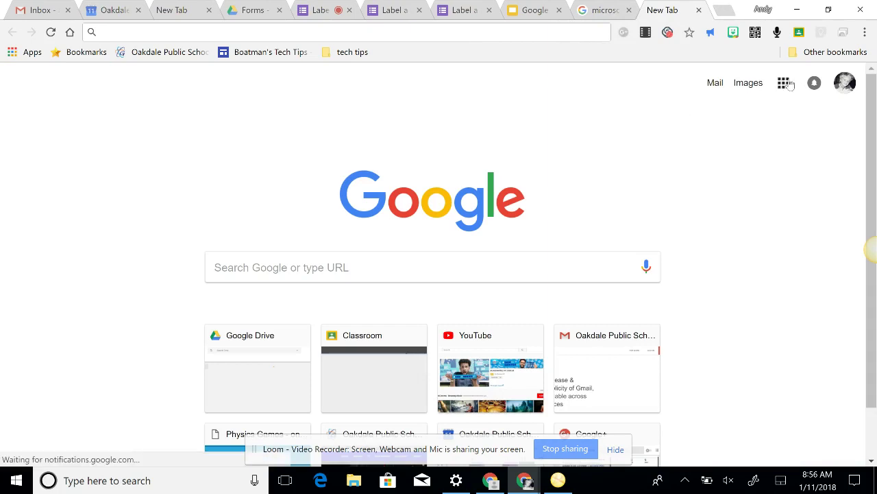
{"action": "left_click", "coordinate": [785, 83]}
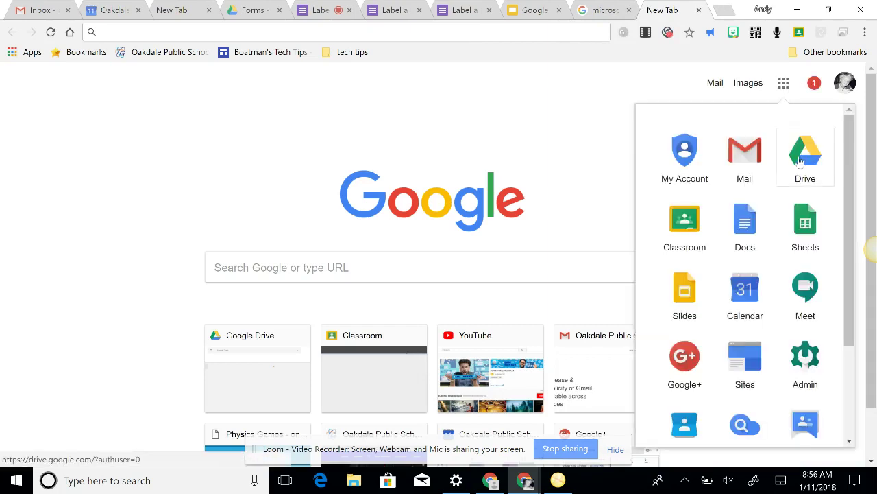
{"action": "left_click", "coordinate": [691, 221]}
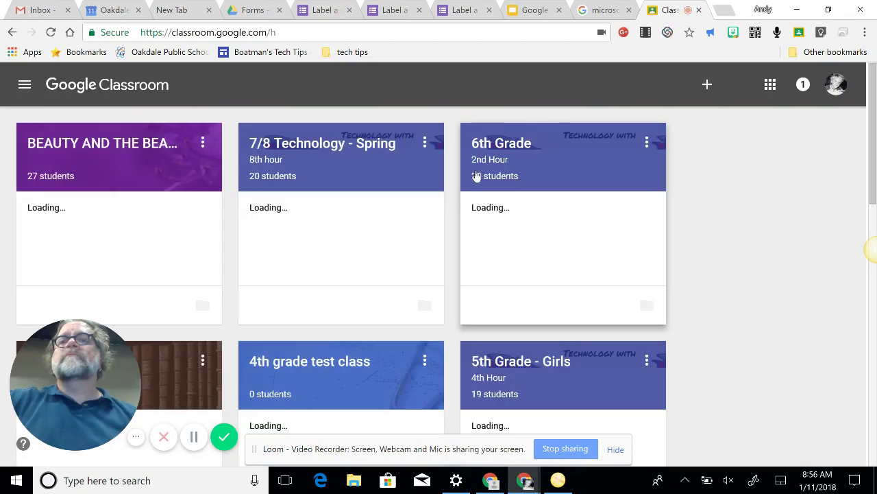
Find and open the Lunch Tutorials class, and bring up its options for creating a post
{"action": "scroll", "coordinate": [761, 191], "scroll_direction": "down", "scroll_amount": 6}
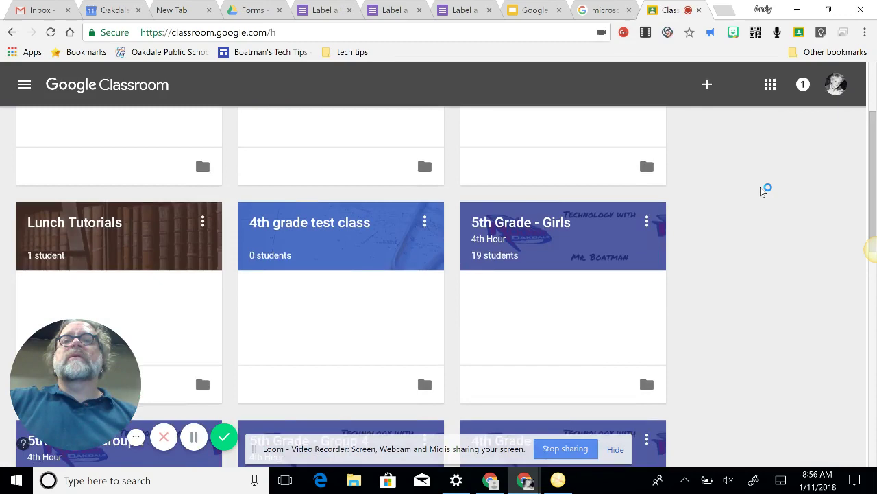
{"action": "scroll", "coordinate": [760, 192], "scroll_direction": "down", "scroll_amount": 5}
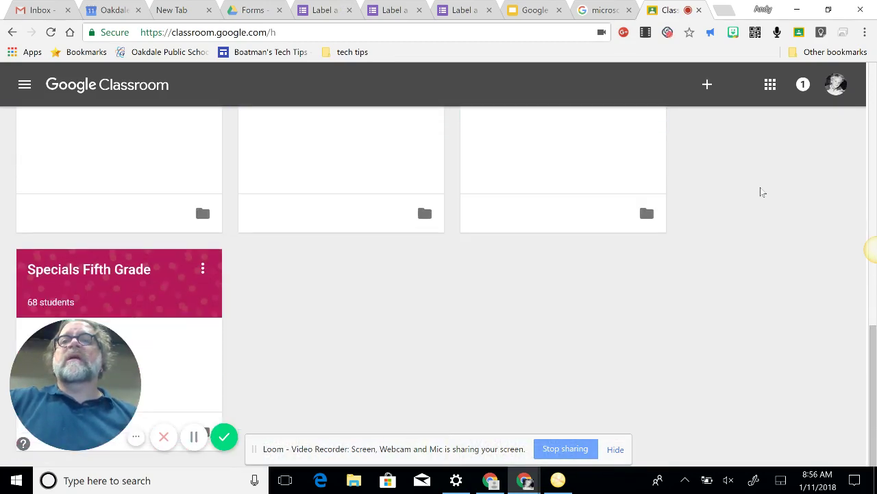
{"action": "scroll", "coordinate": [760, 192], "scroll_direction": "up", "scroll_amount": 10}
{"action": "scroll", "coordinate": [761, 192], "scroll_direction": "up", "scroll_amount": 2}
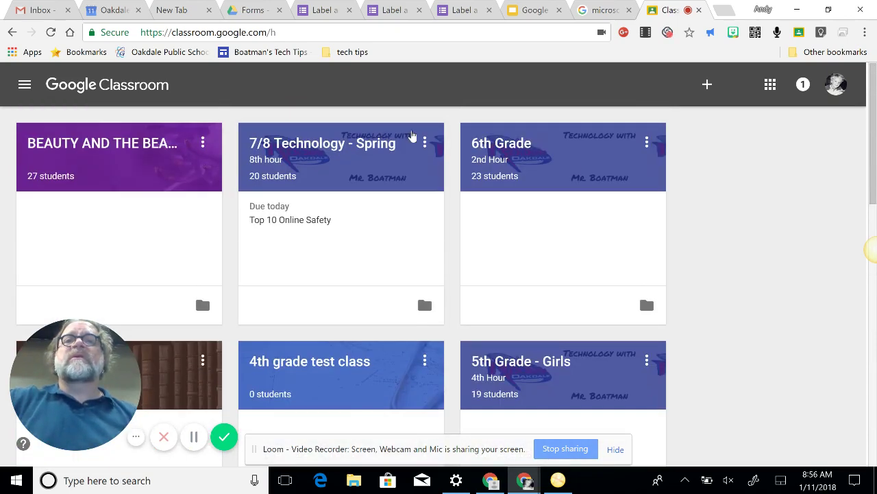
{"action": "scroll", "coordinate": [788, 228], "scroll_direction": "down", "scroll_amount": 1}
{"action": "scroll", "coordinate": [788, 228], "scroll_direction": "down", "scroll_amount": 2}
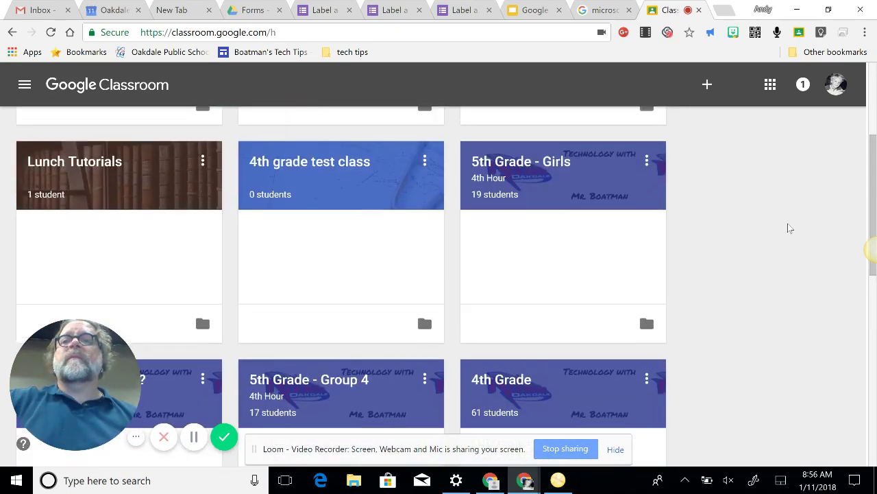
{"action": "scroll", "coordinate": [788, 229], "scroll_direction": "up", "scroll_amount": 3}
{"action": "scroll", "coordinate": [382, 257], "scroll_direction": "down", "scroll_amount": 2}
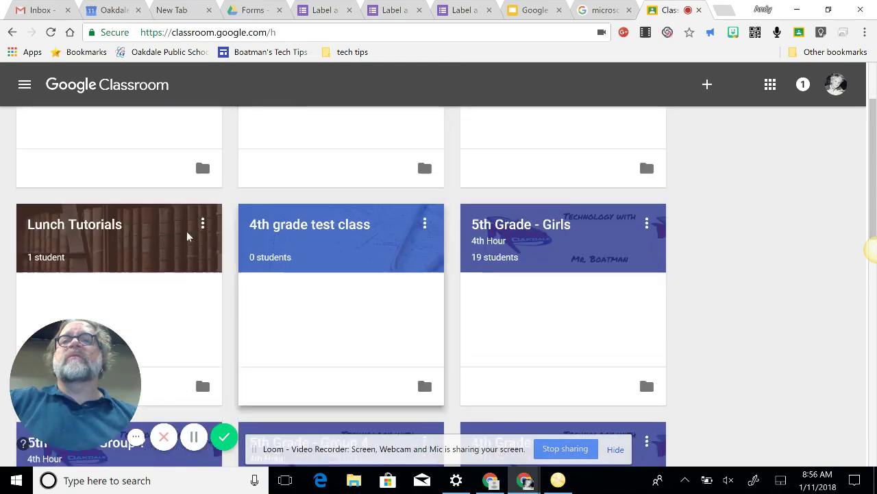
{"action": "left_click", "coordinate": [91, 231]}
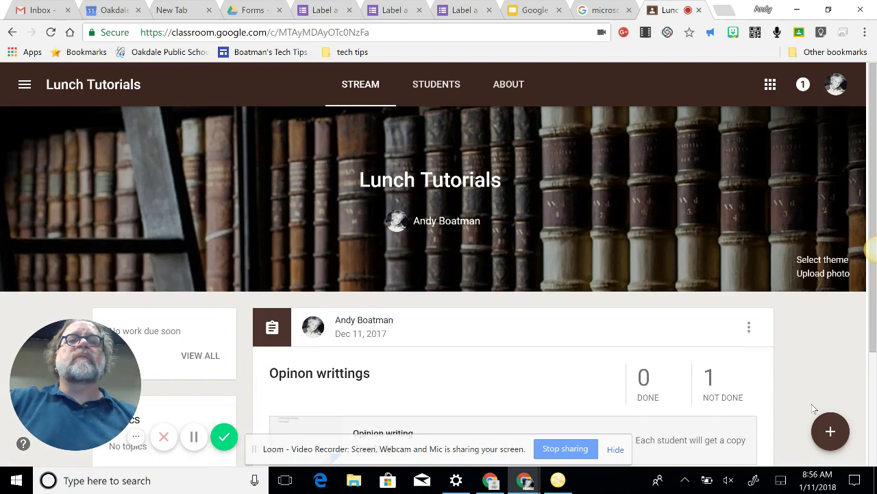
{"action": "mouse_move", "coordinate": [839, 436]}
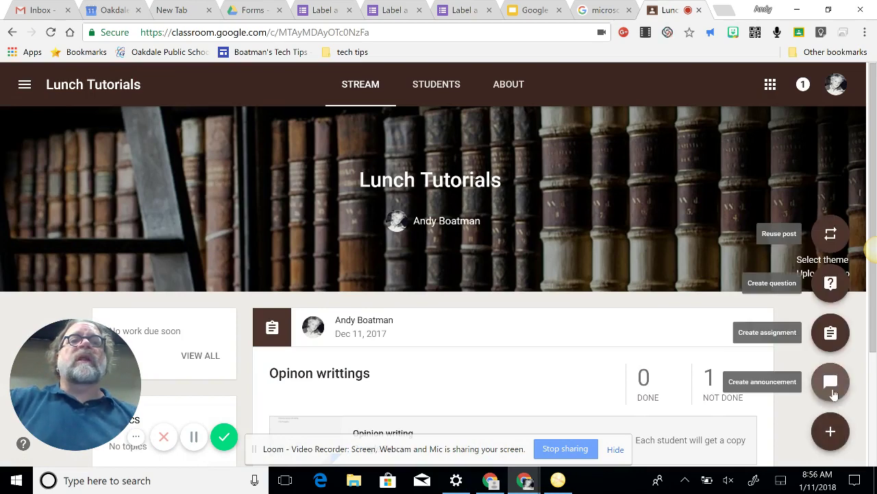
Start a class announcement and attach the form's copied shortened link to it
{"action": "left_click", "coordinate": [833, 391]}
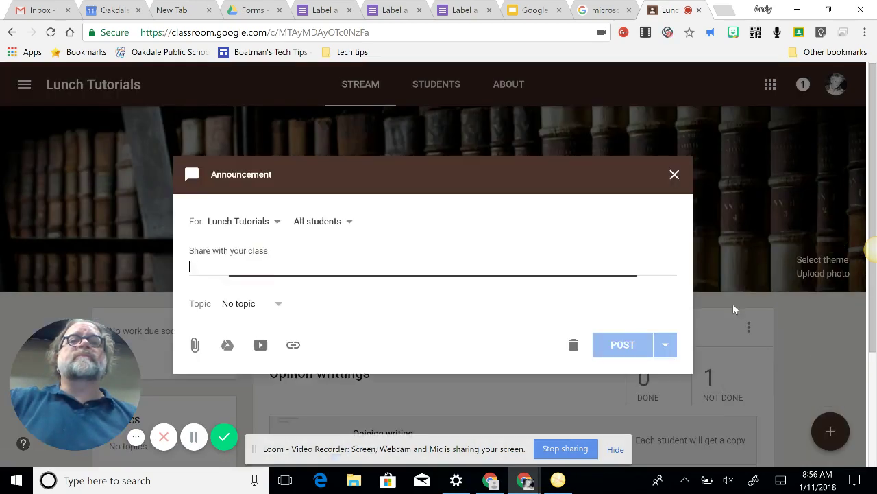
{"action": "left_click", "coordinate": [227, 345]}
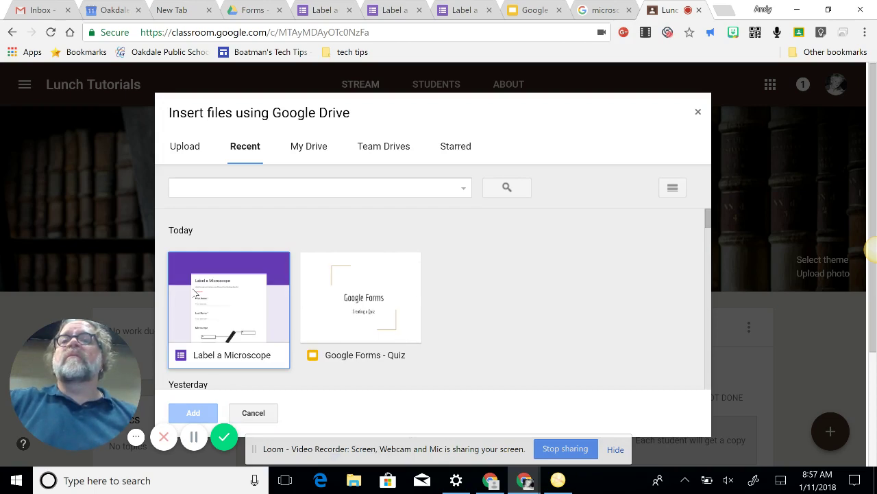
{"action": "left_click", "coordinate": [253, 413]}
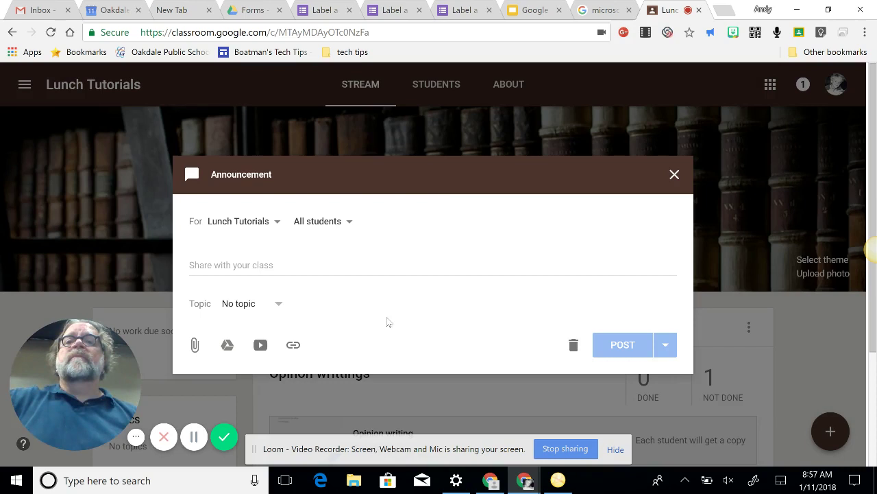
{"action": "left_click", "coordinate": [294, 345]}
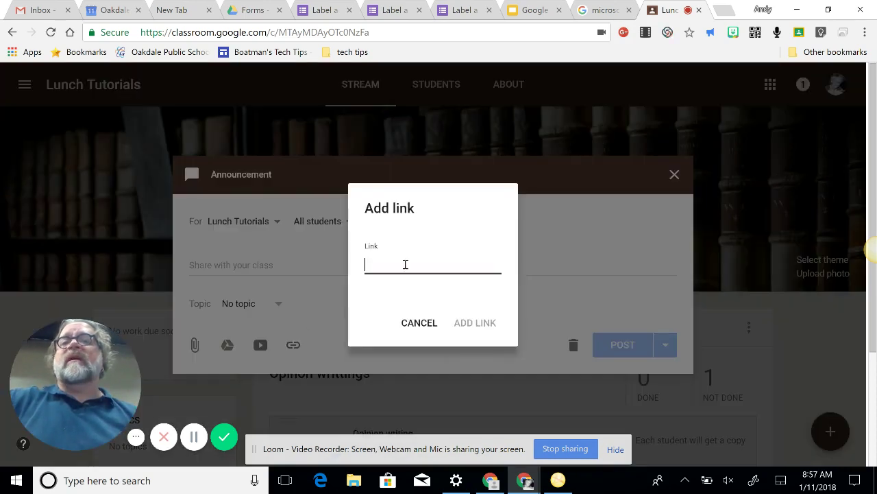
{"action": "right_click", "coordinate": [406, 264]}
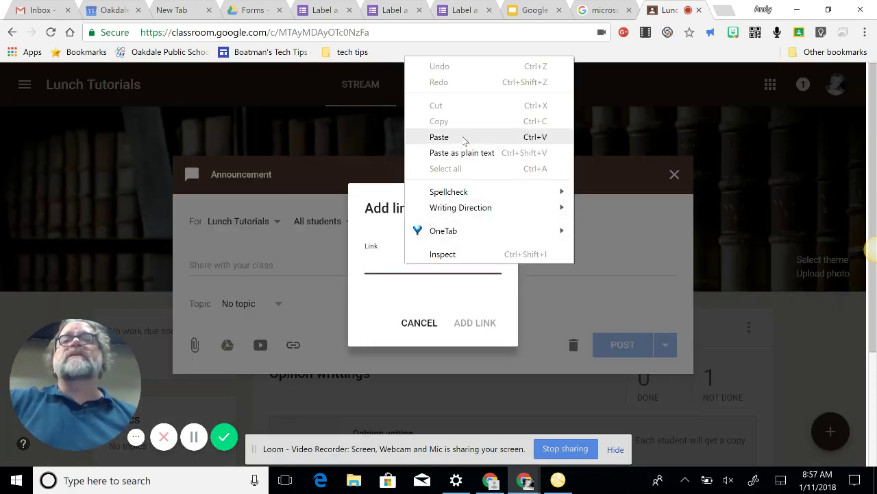
{"action": "left_click", "coordinate": [439, 137]}
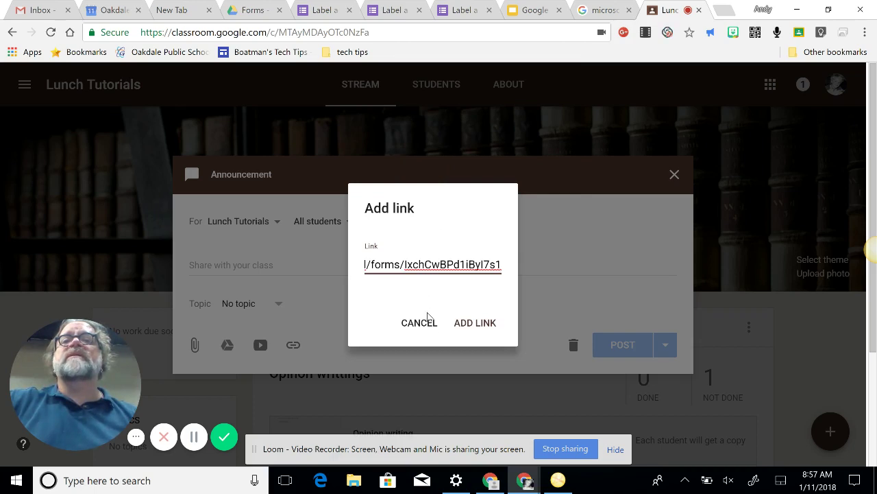
{"action": "left_click", "coordinate": [462, 323]}
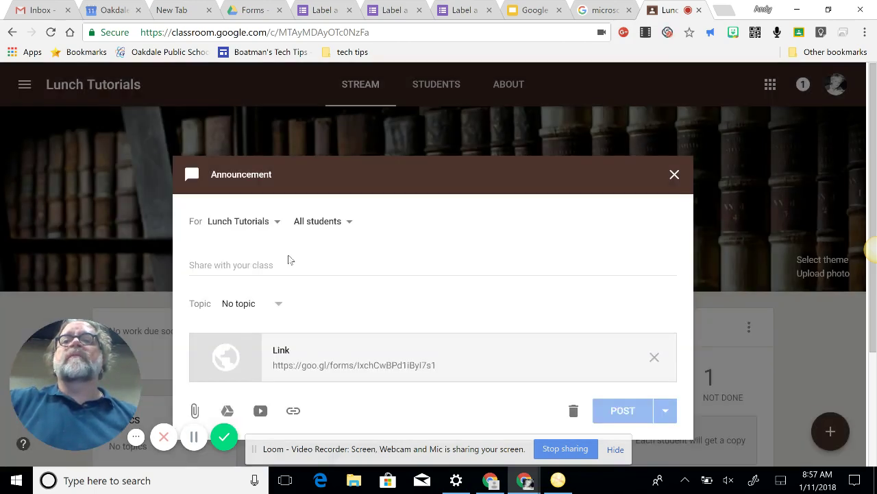
{"action": "left_click", "coordinate": [248, 267]}
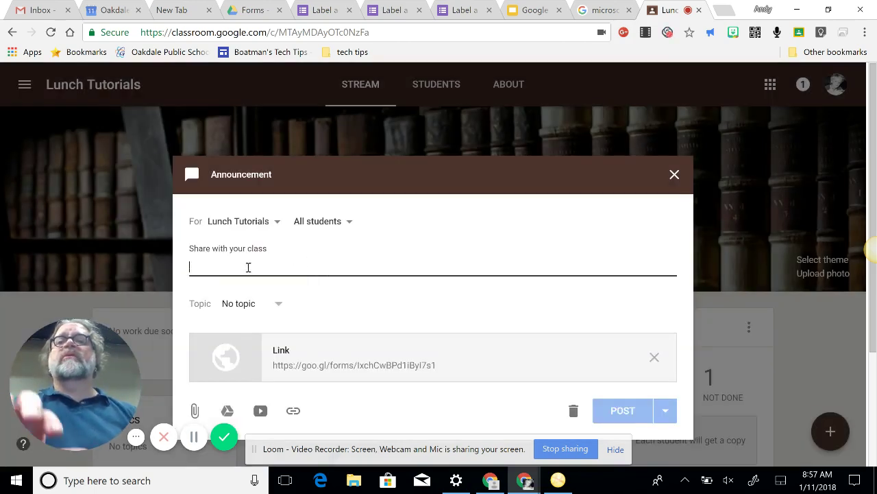
{"action": "type", "text": "Fill"}
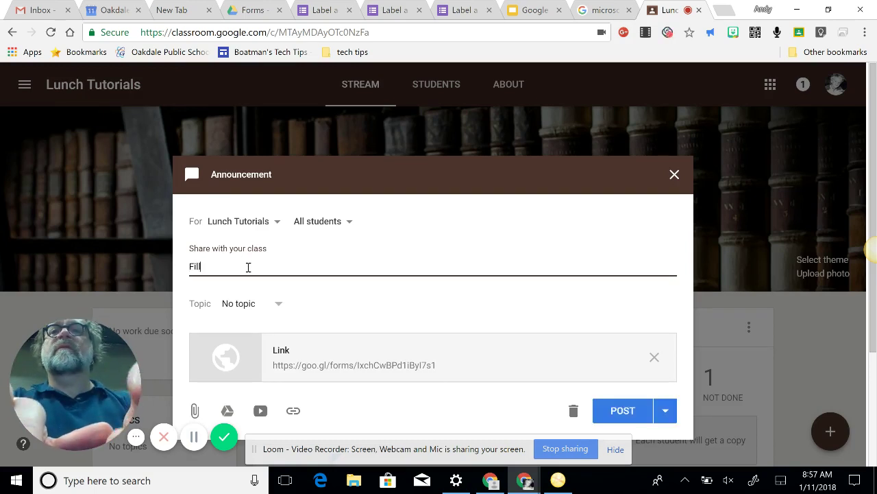
{"action": "type", "text": " out"}
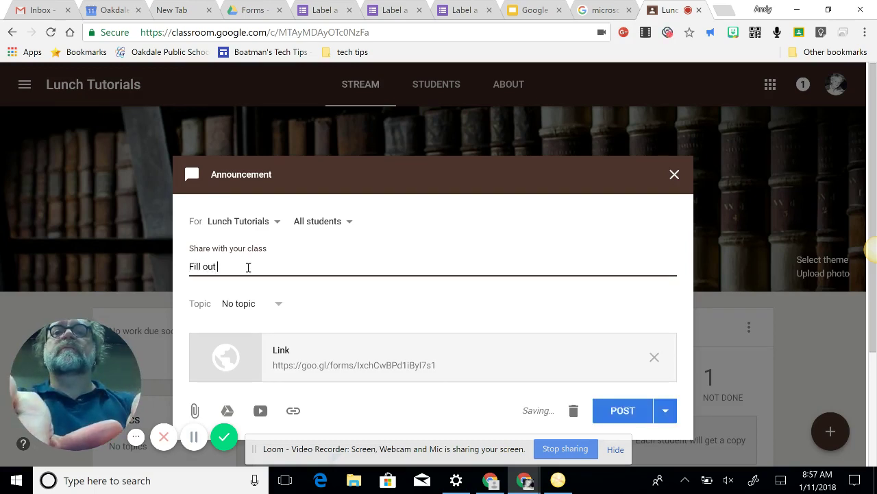
{"action": "key", "text": "BackSpace"}
{"action": "key", "text": "BackSpace"}
{"action": "key", "text": "BackSpace"}
{"action": "key", "text": "BackSpace"}
{"action": "key", "text": "BackSpace"}
{"action": "key", "text": "BackSpace"}
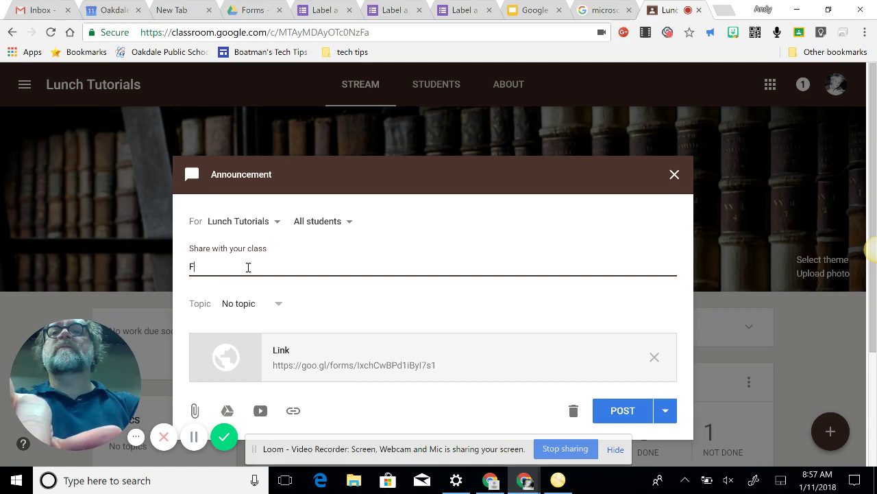
Enter "Take a Microscope Quiz" as the announcement text and post it to all students
{"action": "type", "text": "Th"}
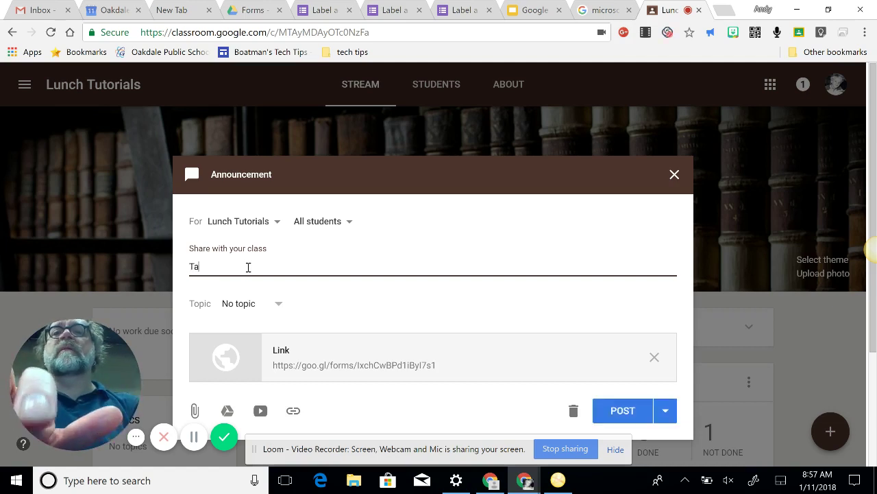
{"action": "type", "text": "ke a M"}
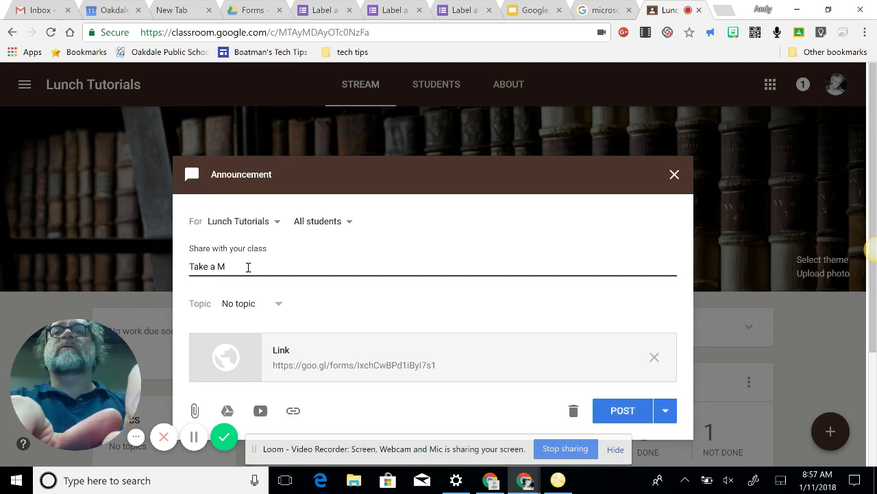
{"action": "type", "text": "irc"}
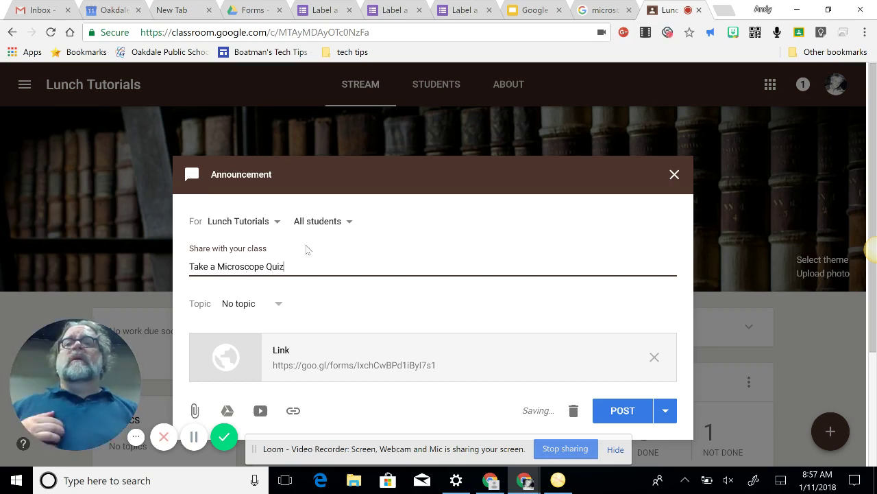
{"action": "left_click", "coordinate": [616, 411]}
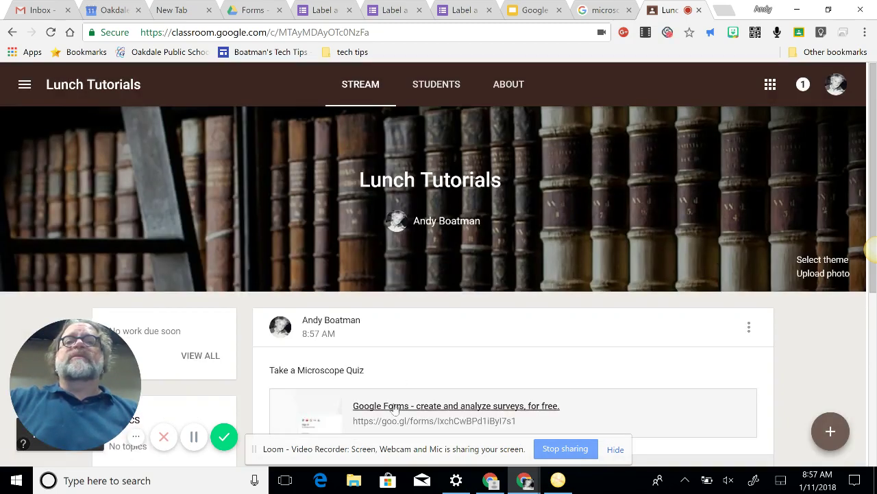
Open the quiz link from the new class post and look over the name fields, microscope diagram and label questions
{"action": "left_click", "coordinate": [482, 407]}
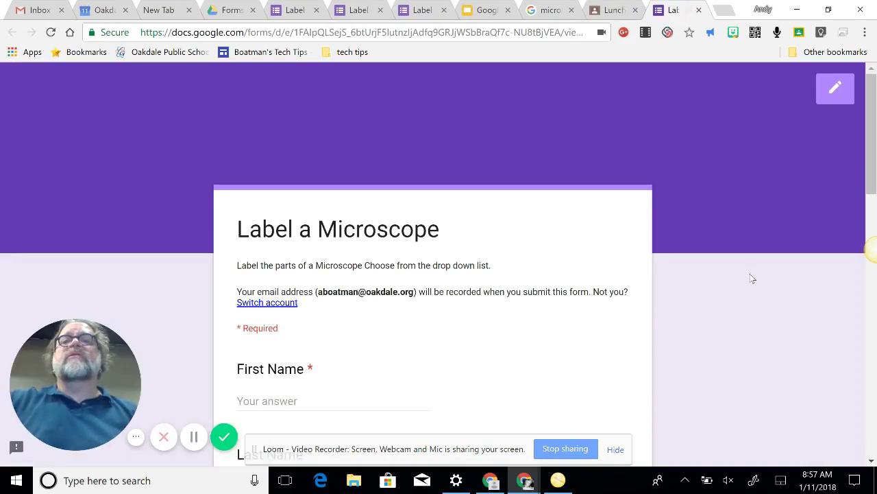
{"action": "scroll", "coordinate": [750, 279], "scroll_direction": "down", "scroll_amount": 1}
{"action": "scroll", "coordinate": [726, 283], "scroll_direction": "down", "scroll_amount": 2}
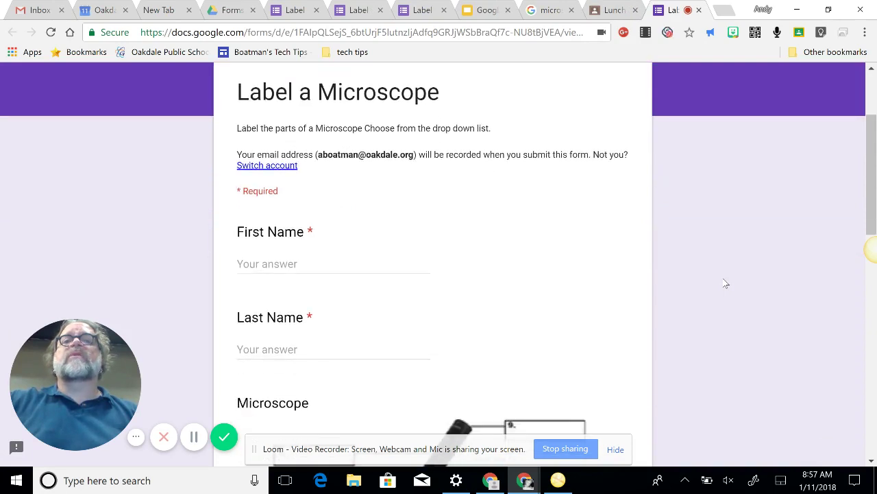
{"action": "scroll", "coordinate": [726, 283], "scroll_direction": "down", "scroll_amount": 2}
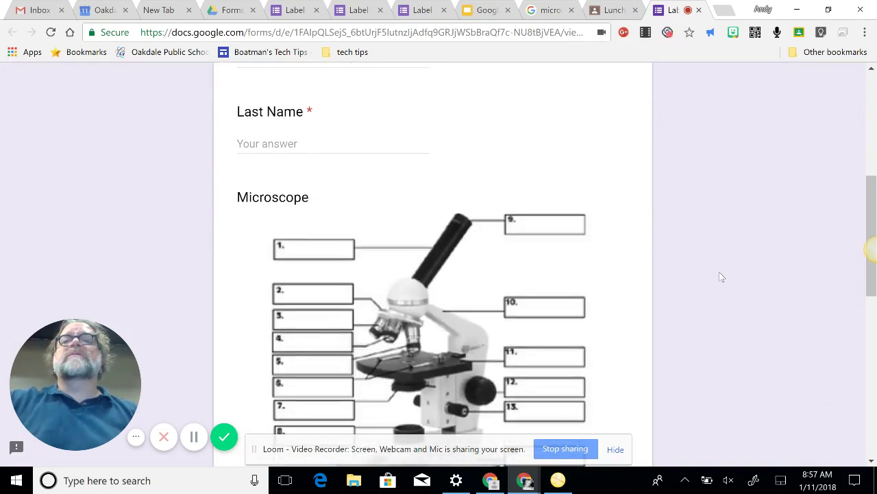
{"action": "scroll", "coordinate": [719, 271], "scroll_direction": "up", "scroll_amount": 1}
{"action": "scroll", "coordinate": [719, 272], "scroll_direction": "down", "scroll_amount": 4}
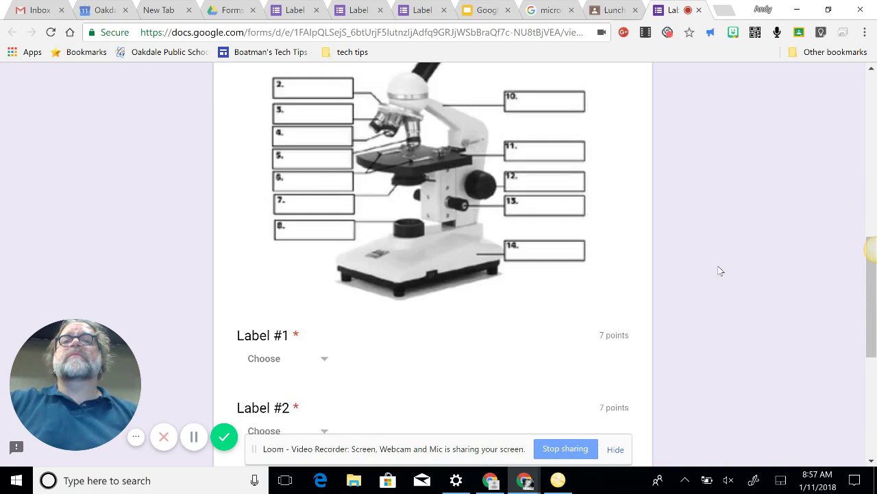
{"action": "scroll", "coordinate": [719, 270], "scroll_direction": "down", "scroll_amount": 1}
{"action": "scroll", "coordinate": [623, 244], "scroll_direction": "up", "scroll_amount": 2}
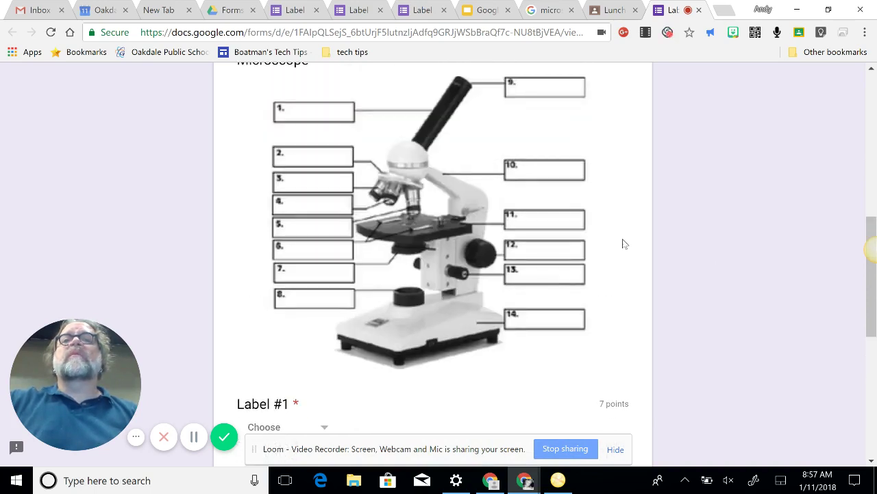
{"action": "scroll", "coordinate": [622, 241], "scroll_direction": "down", "scroll_amount": 2}
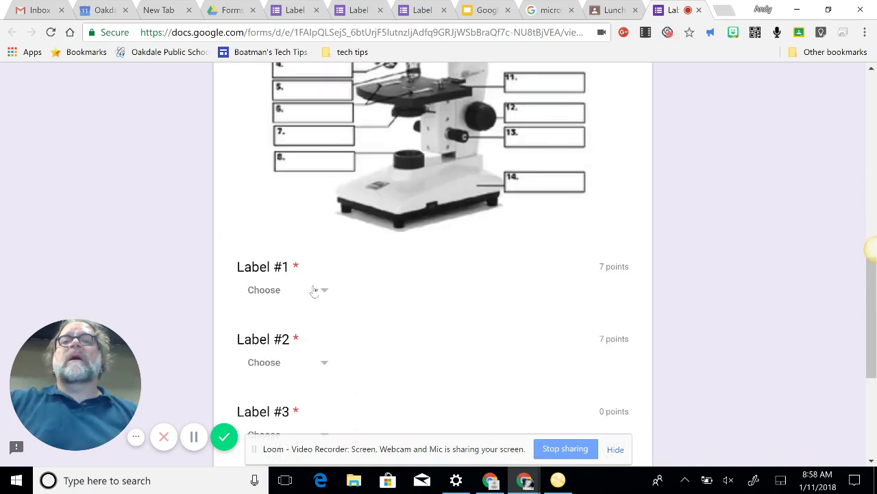
Answer Label #1 with Eye Tube and Label #2 with Nose Piece
{"action": "left_click", "coordinate": [316, 290]}
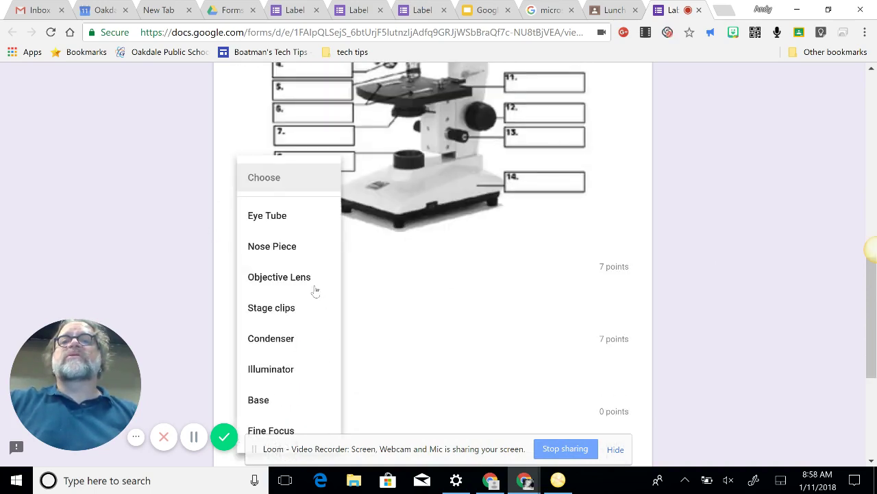
{"action": "left_click", "coordinate": [282, 213]}
{"action": "left_click", "coordinate": [318, 363]}
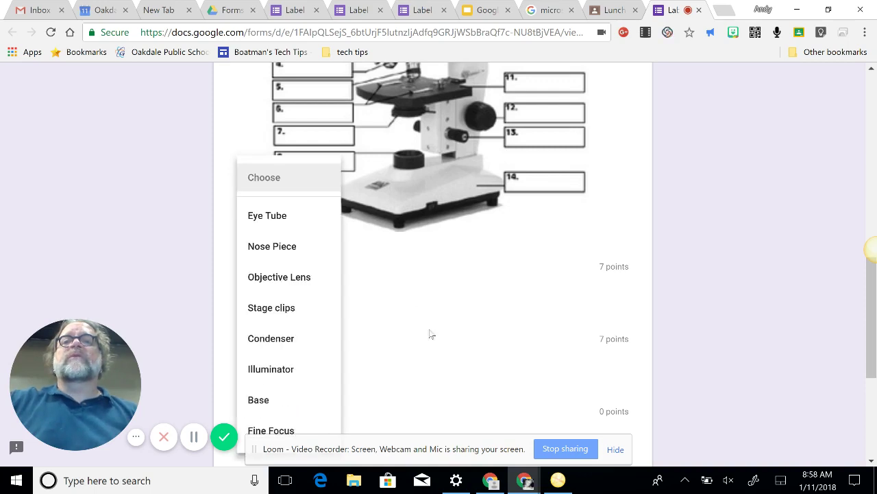
{"action": "scroll", "coordinate": [679, 273], "scroll_direction": "up", "scroll_amount": 2}
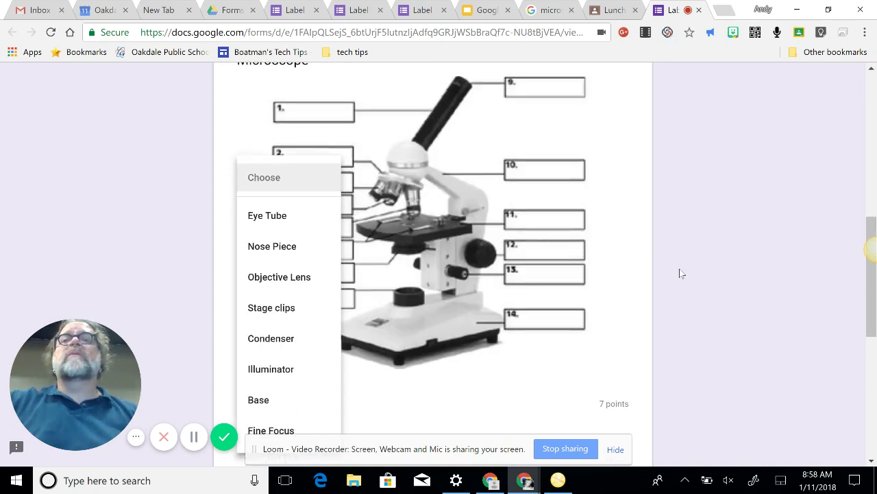
{"action": "scroll", "coordinate": [680, 273], "scroll_direction": "down", "scroll_amount": 1}
{"action": "scroll", "coordinate": [680, 273], "scroll_direction": "down", "scroll_amount": 2}
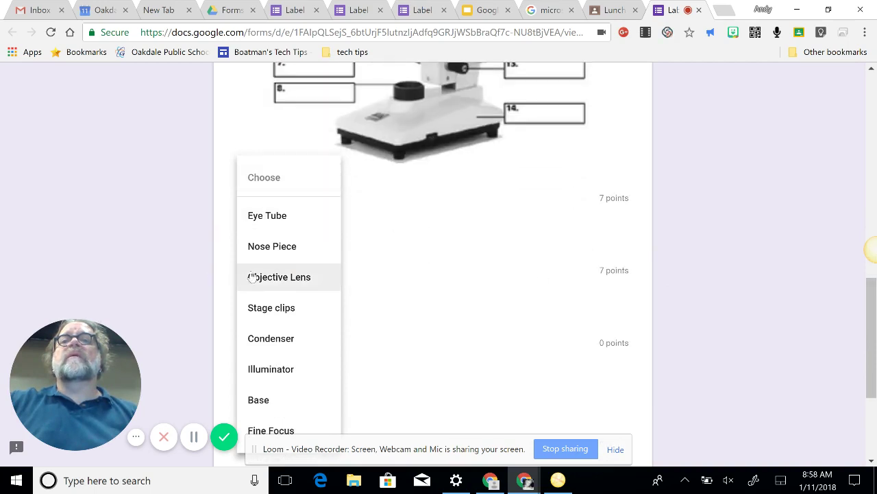
{"action": "left_click", "coordinate": [265, 251]}
{"action": "scroll", "coordinate": [678, 274], "scroll_direction": "down", "scroll_amount": 1}
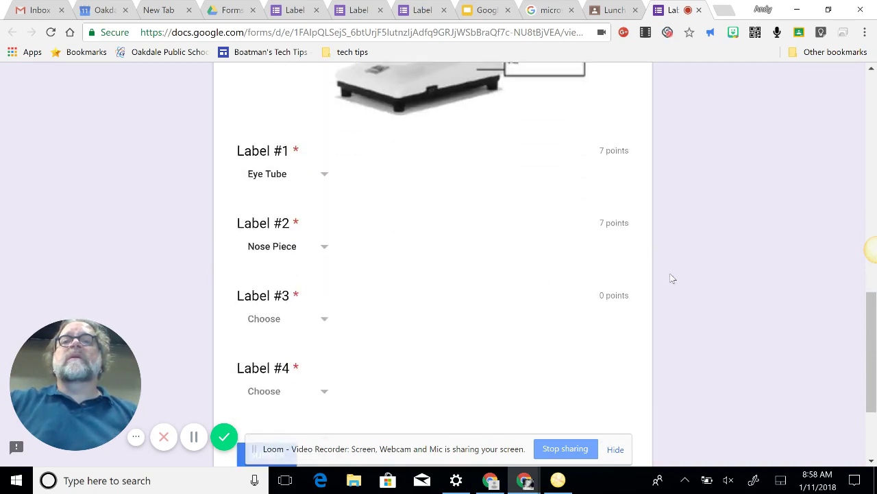
Answer both Label #3 and Label #4 with Objective Lens
{"action": "left_click", "coordinate": [331, 303]}
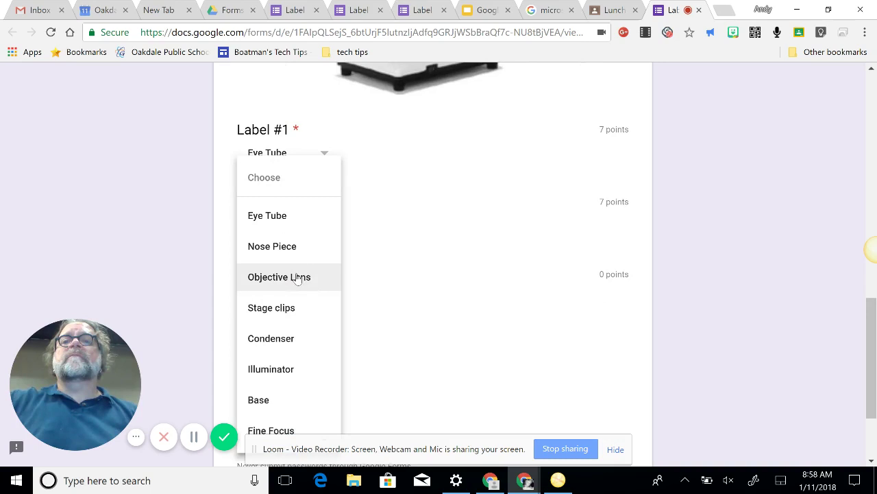
{"action": "left_click", "coordinate": [336, 282]}
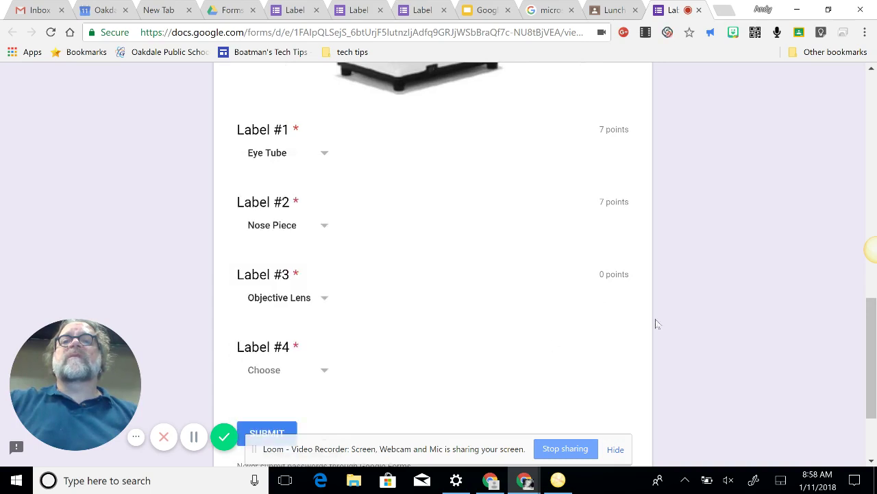
{"action": "left_click", "coordinate": [323, 370]}
{"action": "left_click", "coordinate": [299, 276]}
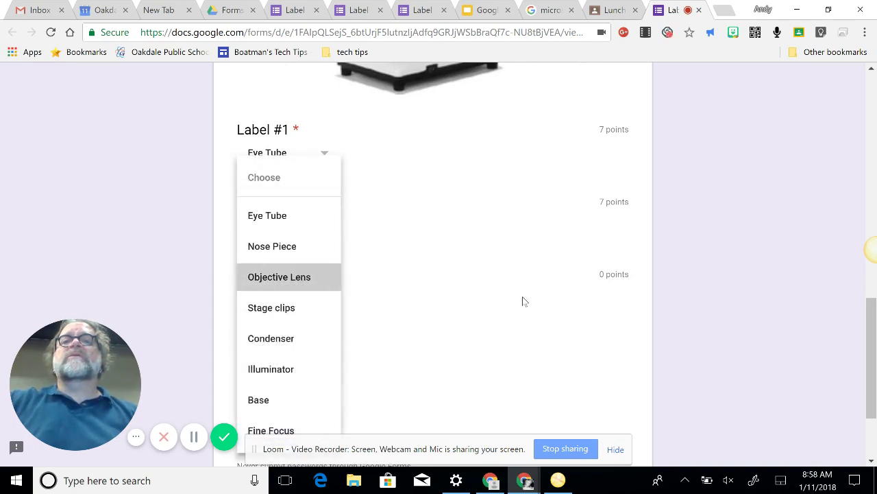
Try to submit the quiz with the four label answers chosen
{"action": "scroll", "coordinate": [703, 271], "scroll_direction": "down", "scroll_amount": 2}
{"action": "scroll", "coordinate": [703, 274], "scroll_direction": "up", "scroll_amount": 1}
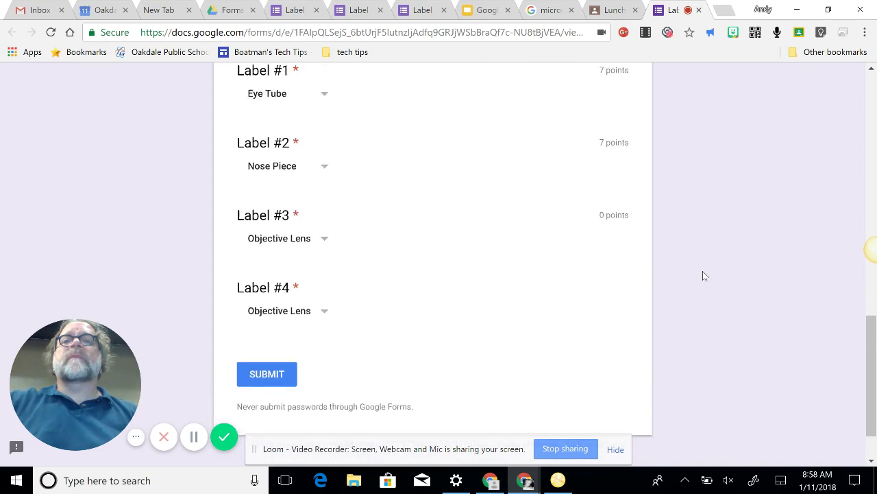
{"action": "scroll", "coordinate": [703, 275], "scroll_direction": "down", "scroll_amount": 1}
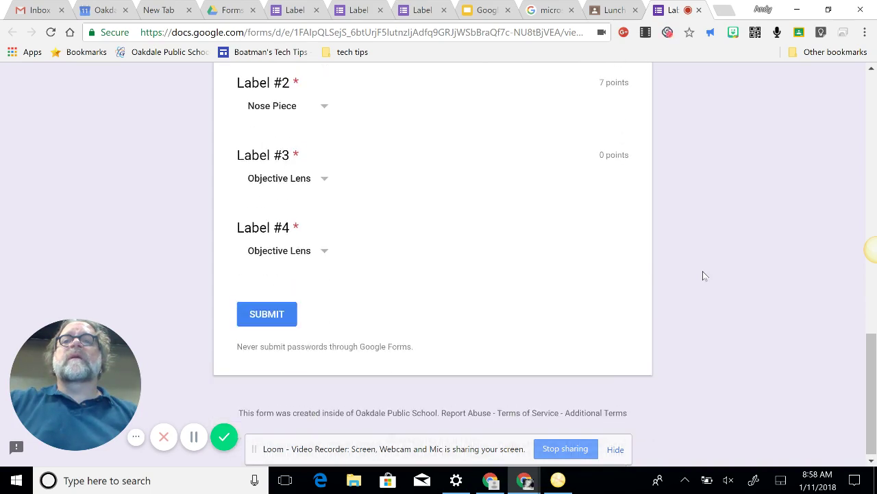
{"action": "left_click", "coordinate": [268, 310]}
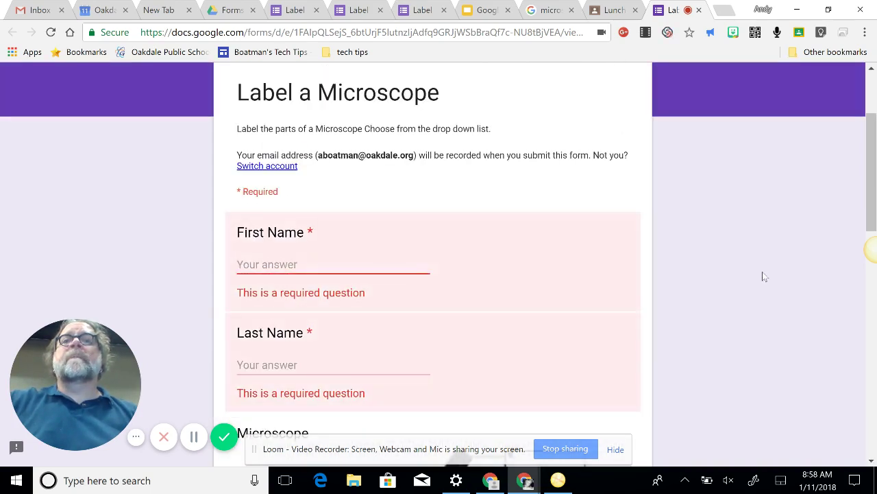
Fill in the required First Name and Last Name fields with the respondent's first name and last initial
{"action": "type", "text": "Andy"}
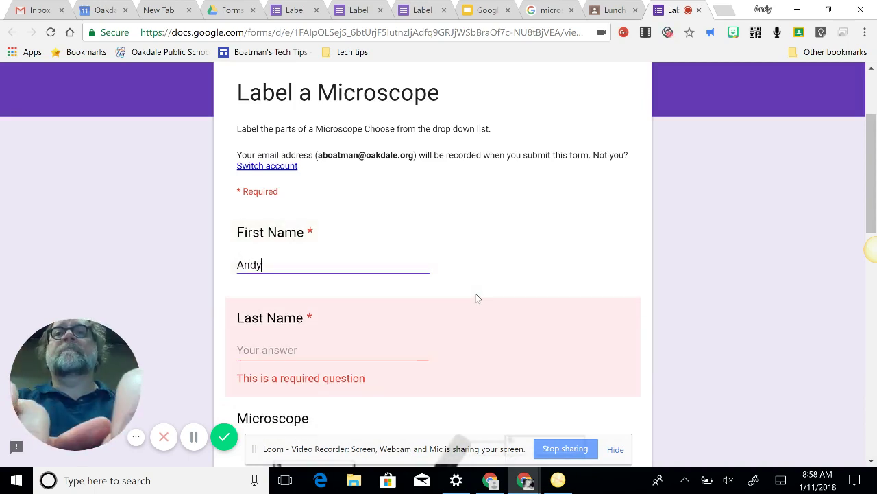
{"action": "key", "text": "Tab"}
{"action": "type", "text": "B"}
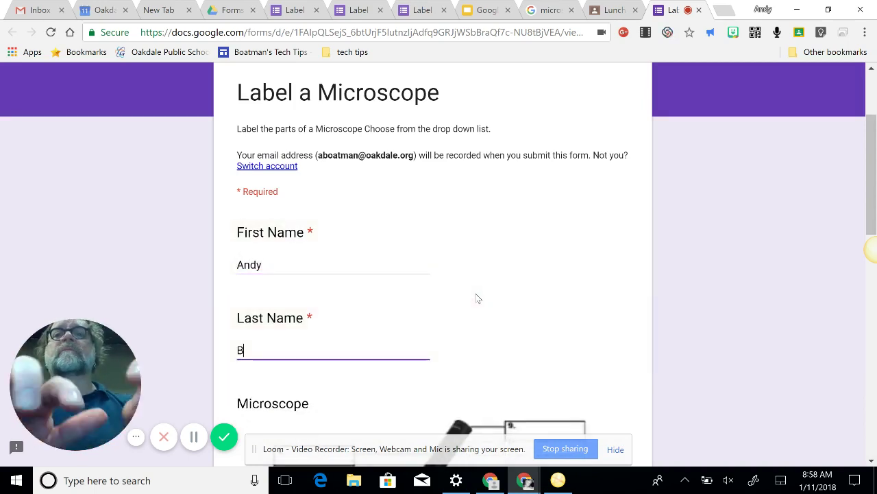
{"action": "left_click", "coordinate": [727, 241]}
{"action": "scroll", "coordinate": [727, 242], "scroll_direction": "down", "scroll_amount": 5}
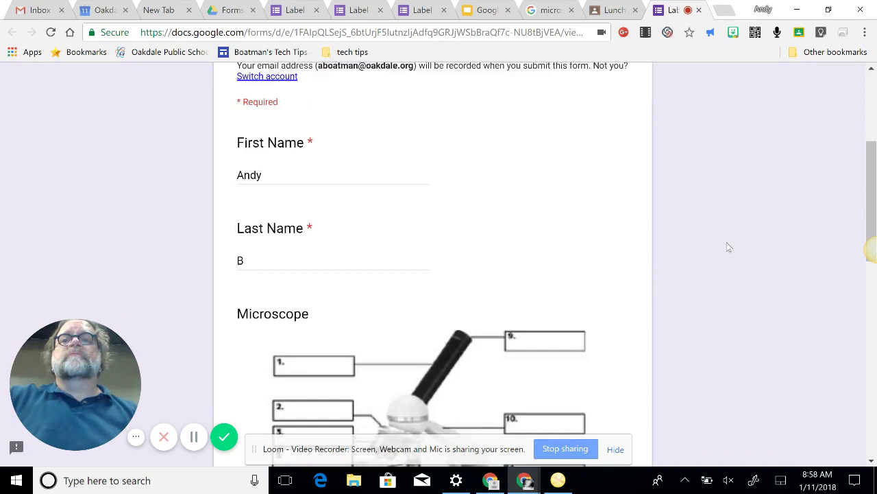
Submit the completed microscope quiz and review the score and the graded label answers
{"action": "scroll", "coordinate": [728, 247], "scroll_direction": "down", "scroll_amount": 6}
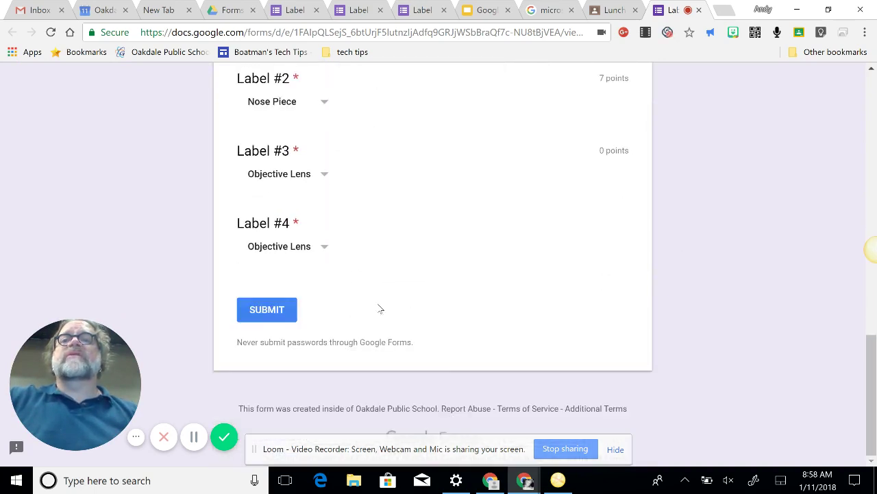
{"action": "left_click", "coordinate": [276, 315]}
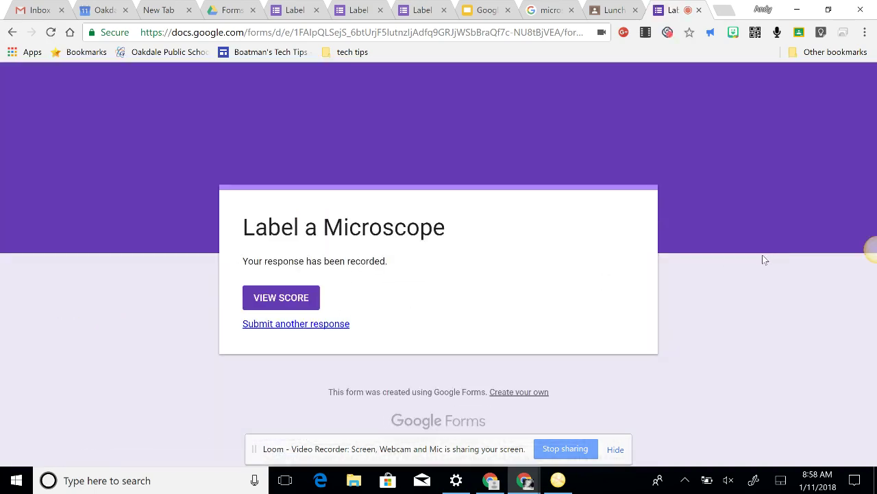
{"action": "left_click", "coordinate": [304, 299]}
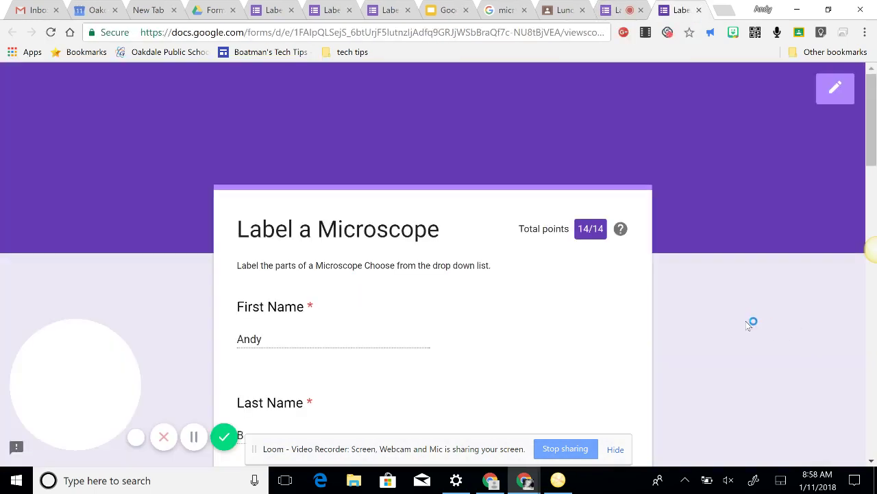
{"action": "scroll", "coordinate": [699, 276], "scroll_direction": "down", "scroll_amount": 4}
{"action": "scroll", "coordinate": [700, 280], "scroll_direction": "down", "scroll_amount": 10}
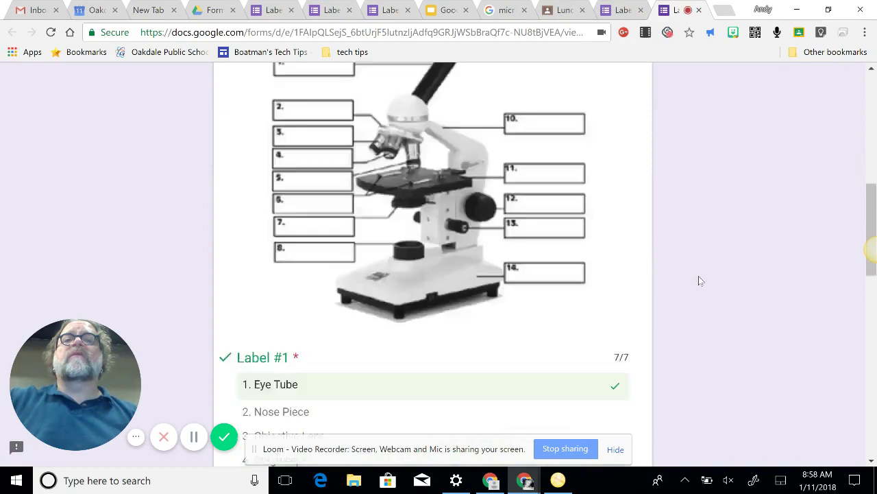
{"action": "scroll", "coordinate": [698, 281], "scroll_direction": "down", "scroll_amount": 1}
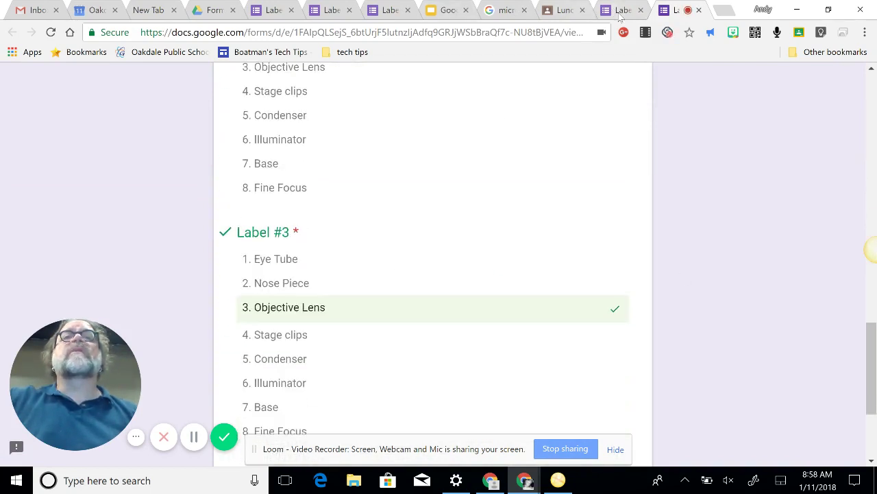
In the quiz's editor, examine the response summary, including the score insights, the scores table and the label answer charts
{"action": "left_click", "coordinate": [274, 13]}
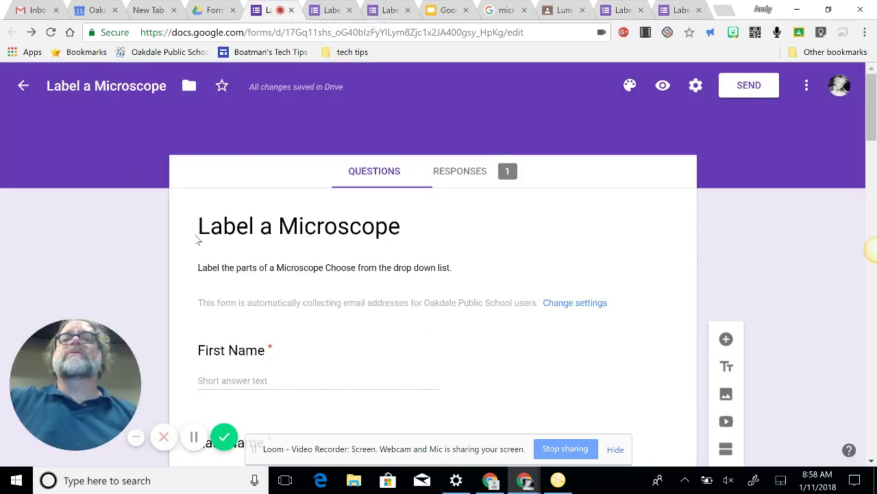
{"action": "left_click", "coordinate": [473, 180]}
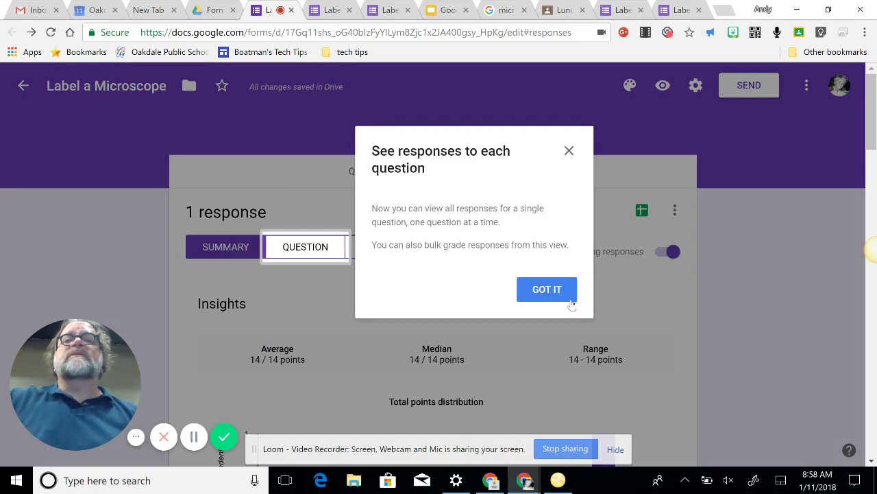
{"action": "left_click", "coordinate": [546, 290]}
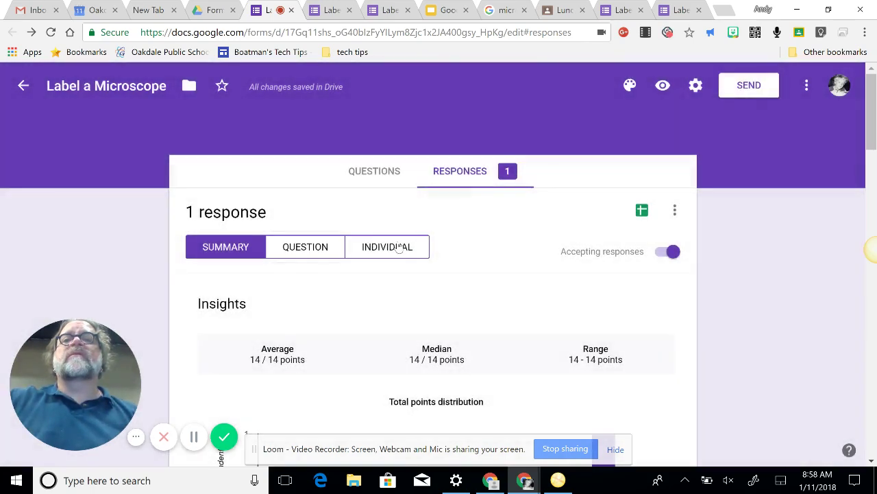
{"action": "scroll", "coordinate": [787, 242], "scroll_direction": "down", "scroll_amount": 5}
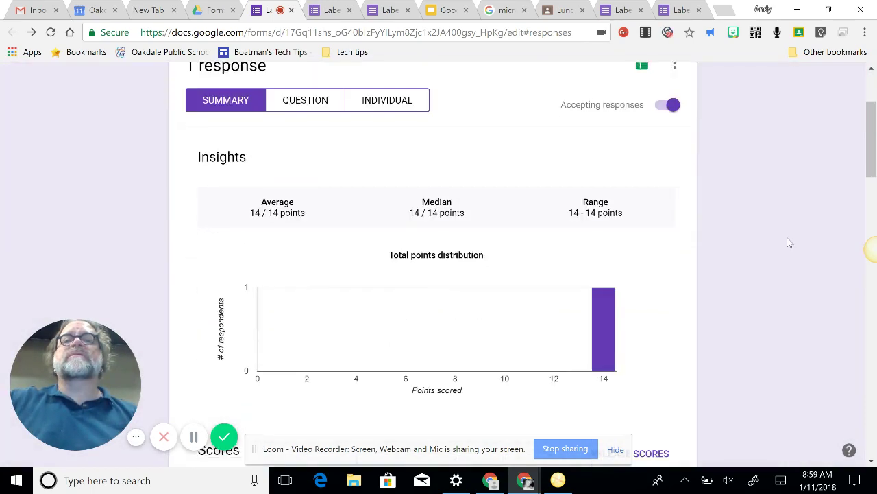
{"action": "scroll", "coordinate": [790, 243], "scroll_direction": "down", "scroll_amount": 2}
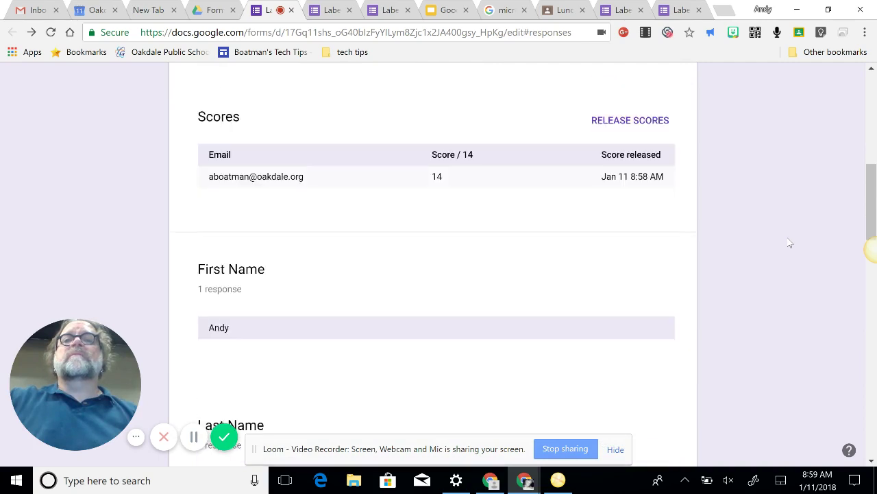
{"action": "scroll", "coordinate": [790, 243], "scroll_direction": "down", "scroll_amount": 5}
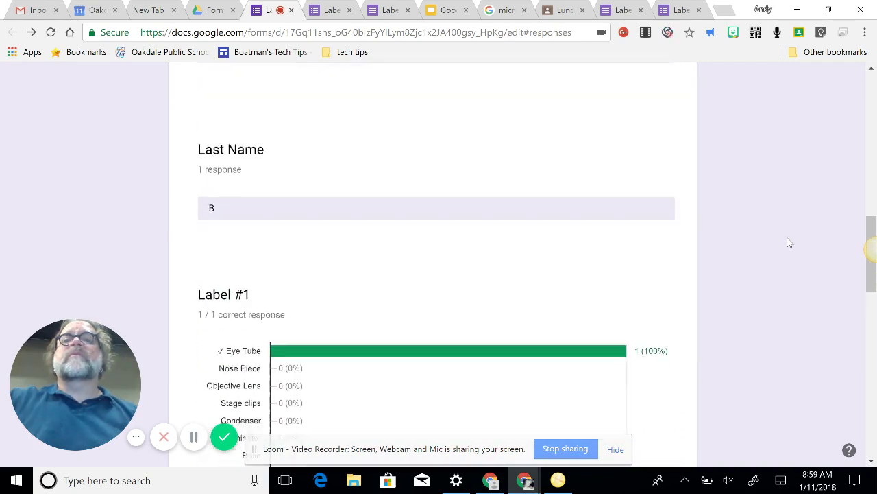
{"action": "scroll", "coordinate": [790, 243], "scroll_direction": "down", "scroll_amount": 4}
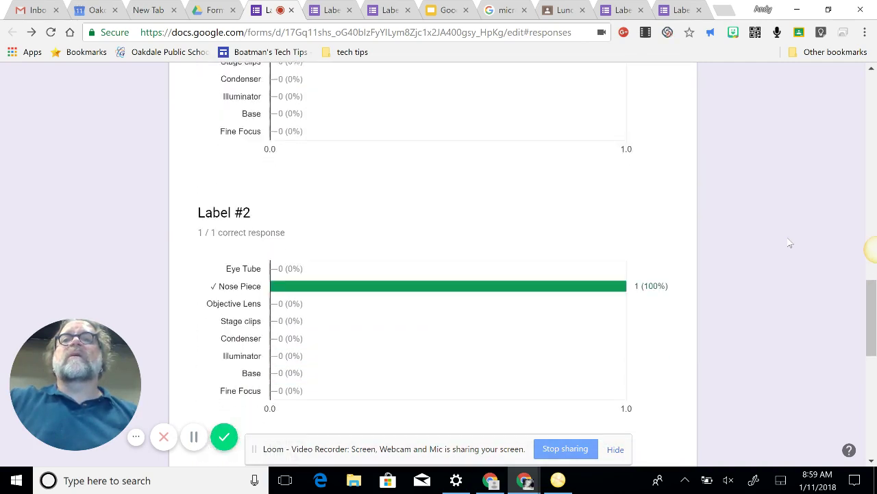
{"action": "scroll", "coordinate": [789, 245], "scroll_direction": "up", "scroll_amount": 13}
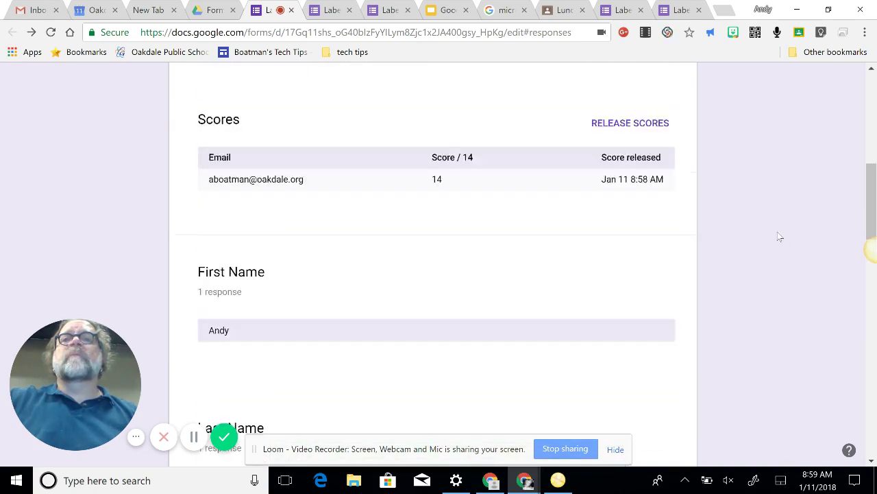
View the quiz responses by question and by individual, and return to the response summary
{"action": "left_click", "coordinate": [294, 179]}
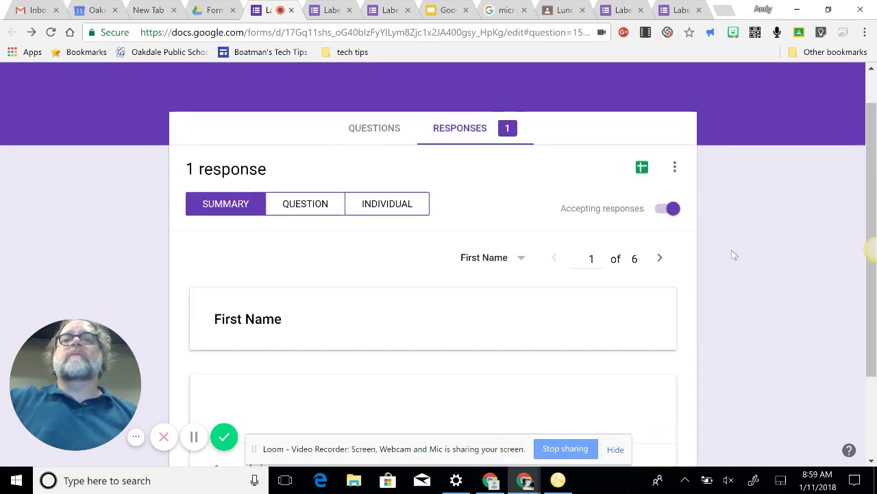
{"action": "scroll", "coordinate": [736, 250], "scroll_direction": "down", "scroll_amount": 2}
{"action": "scroll", "coordinate": [735, 249], "scroll_direction": "up", "scroll_amount": 2}
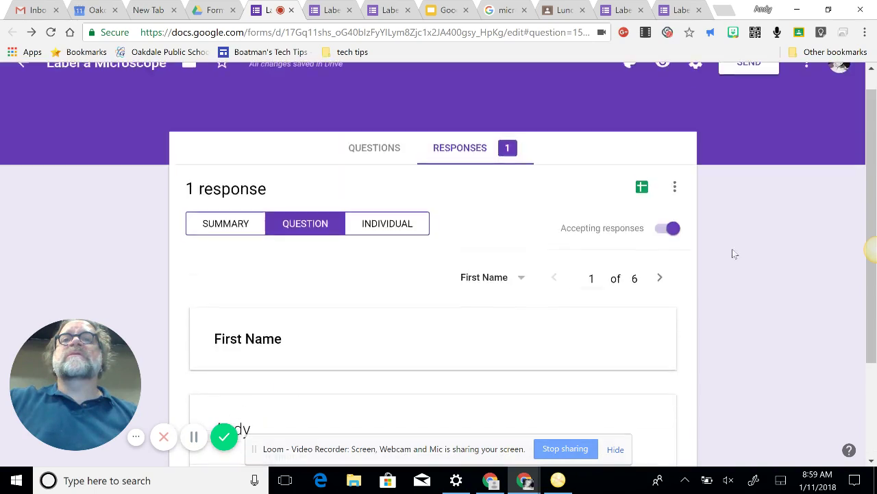
{"action": "left_click", "coordinate": [414, 227]}
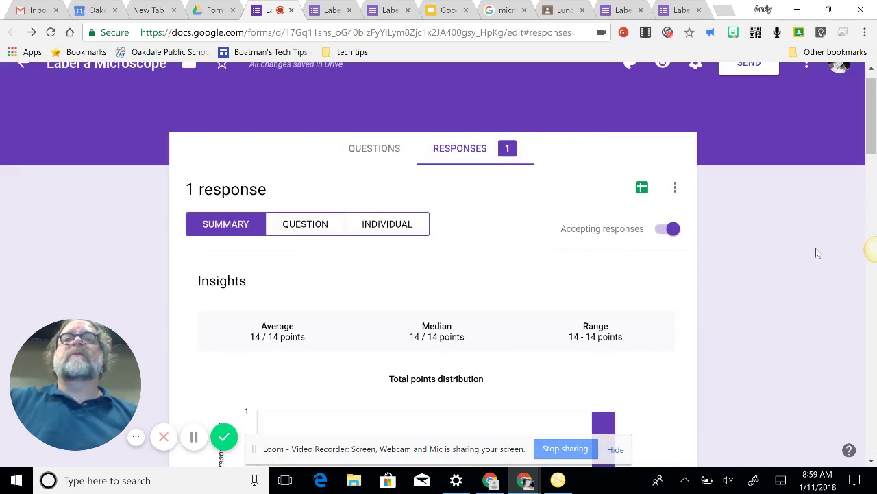
Return to the form's questions and look through them down to the Microscope image
{"action": "left_click", "coordinate": [392, 148]}
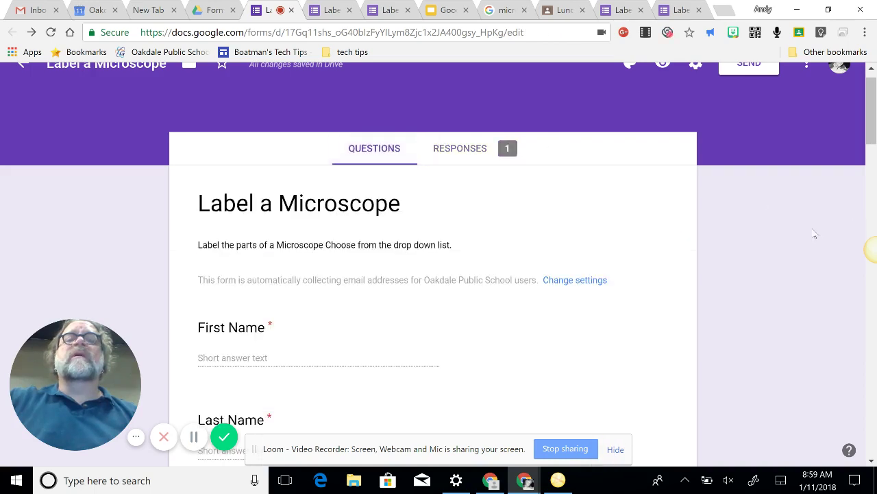
{"action": "scroll", "coordinate": [854, 224], "scroll_direction": "down", "scroll_amount": 3}
{"action": "scroll", "coordinate": [814, 233], "scroll_direction": "down", "scroll_amount": 1}
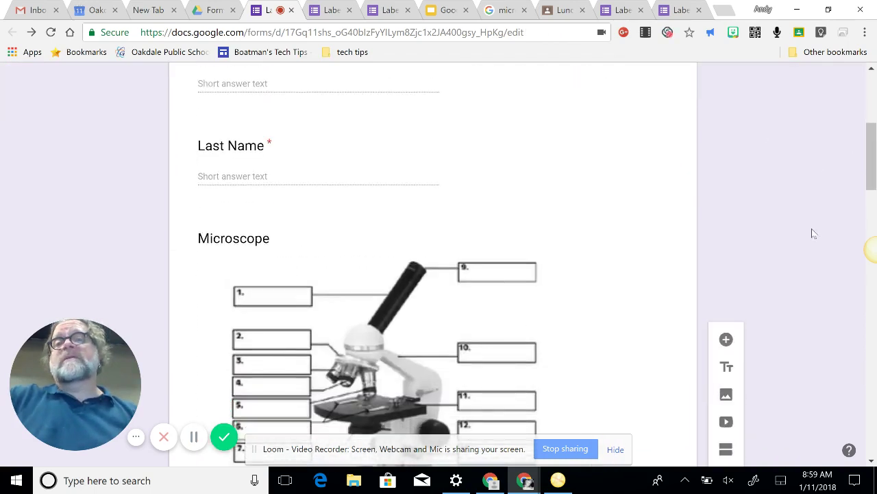